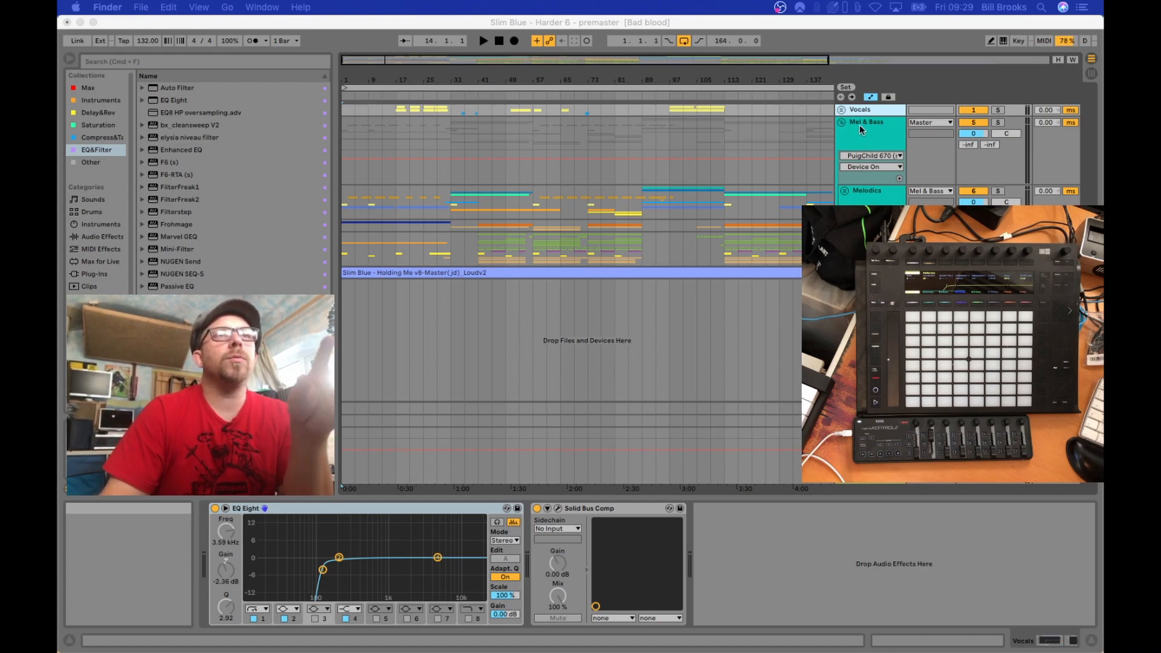
Ungroup the Mel & Bass group track so that the groups inside it stand on their own
{"action": "left_click", "coordinate": [859, 124]}
{"action": "left_click", "coordinate": [858, 124]}
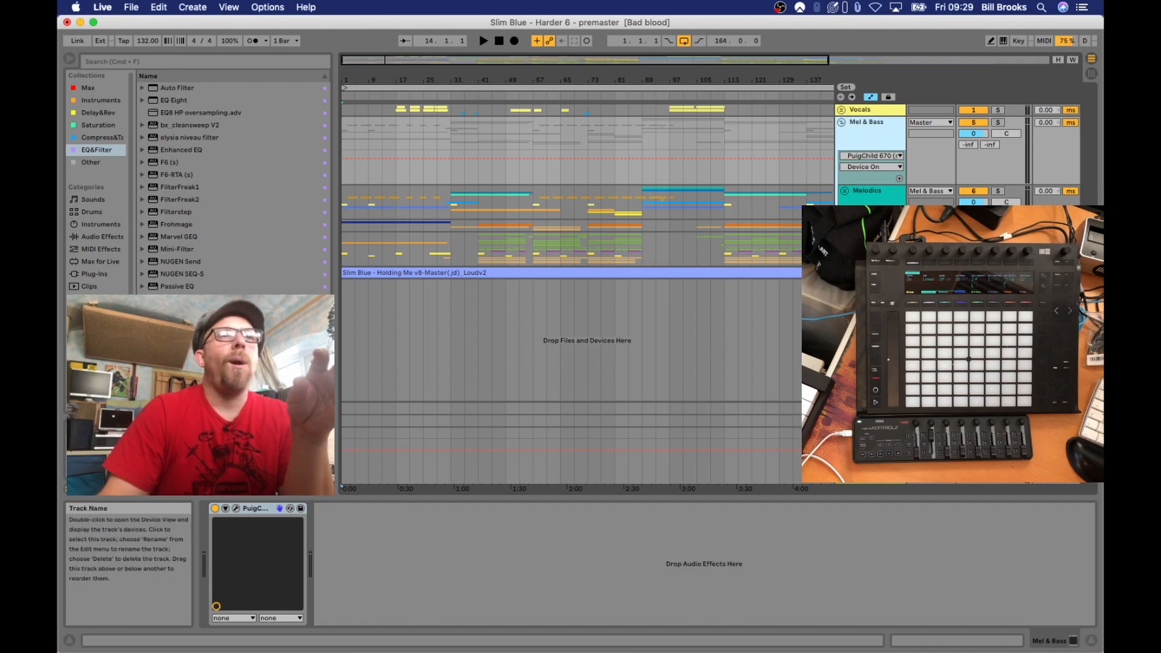
{"action": "left_click", "coordinate": [866, 237]}
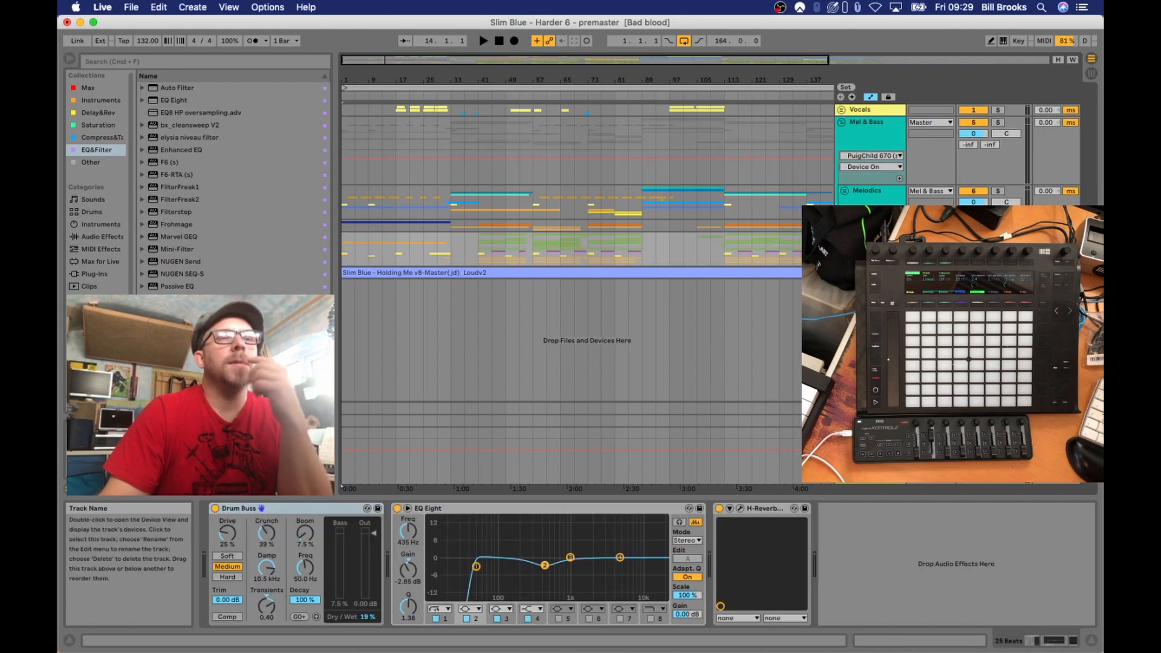
{"action": "left_click", "coordinate": [864, 130]}
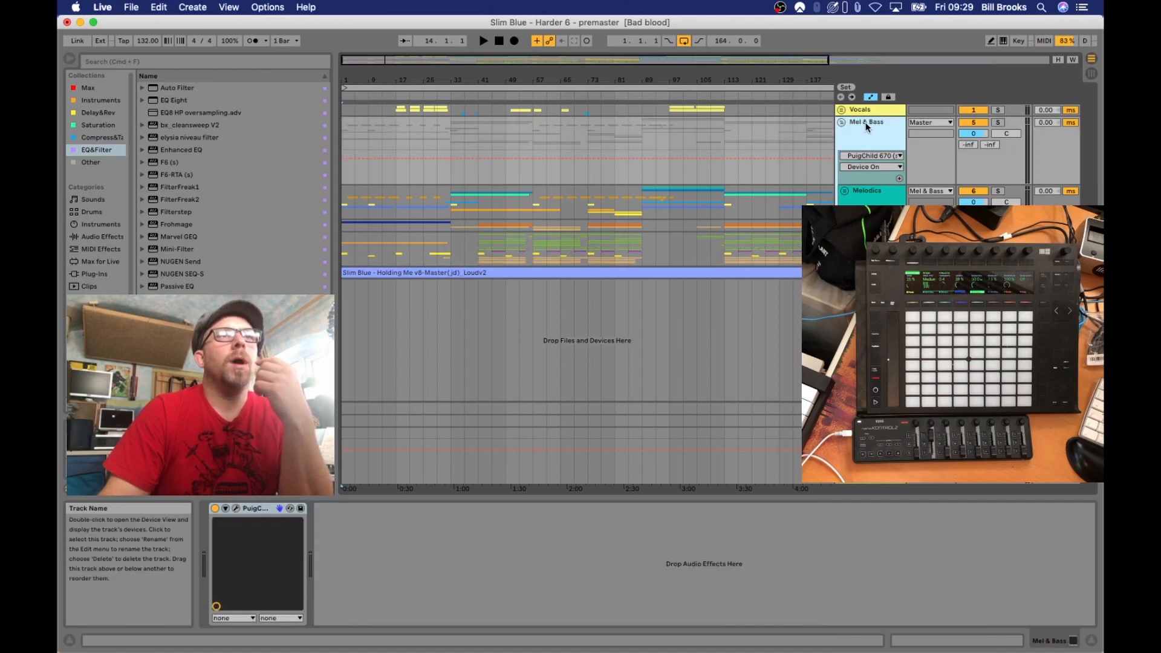
{"action": "right_click", "coordinate": [867, 127]}
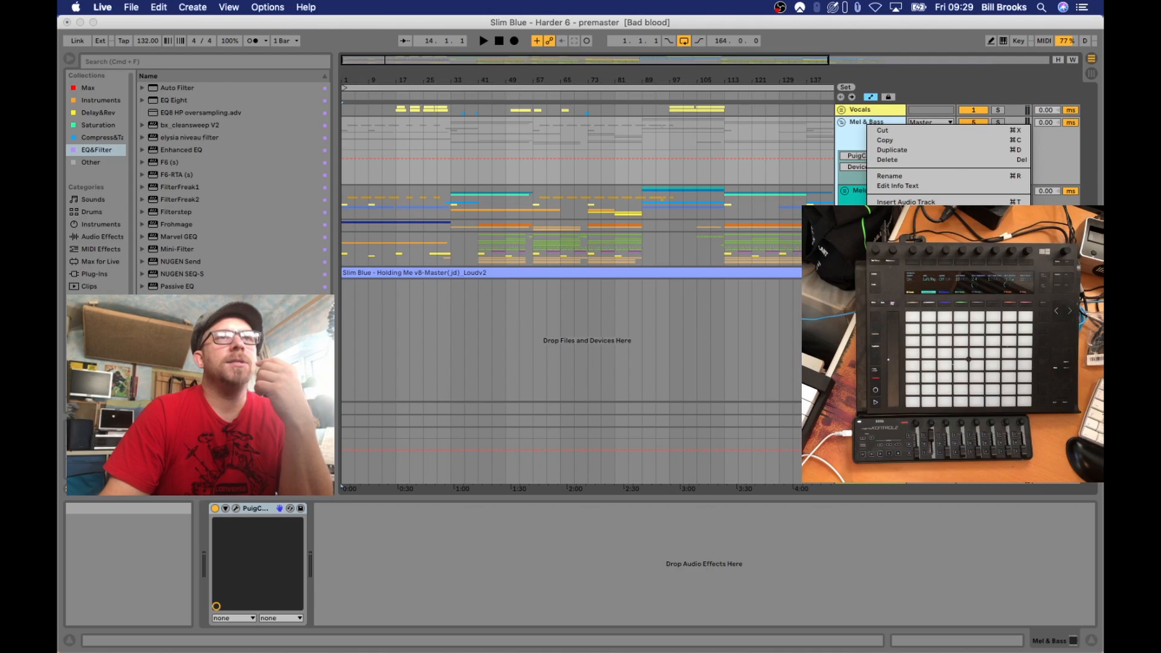
{"action": "left_click", "coordinate": [898, 247]}
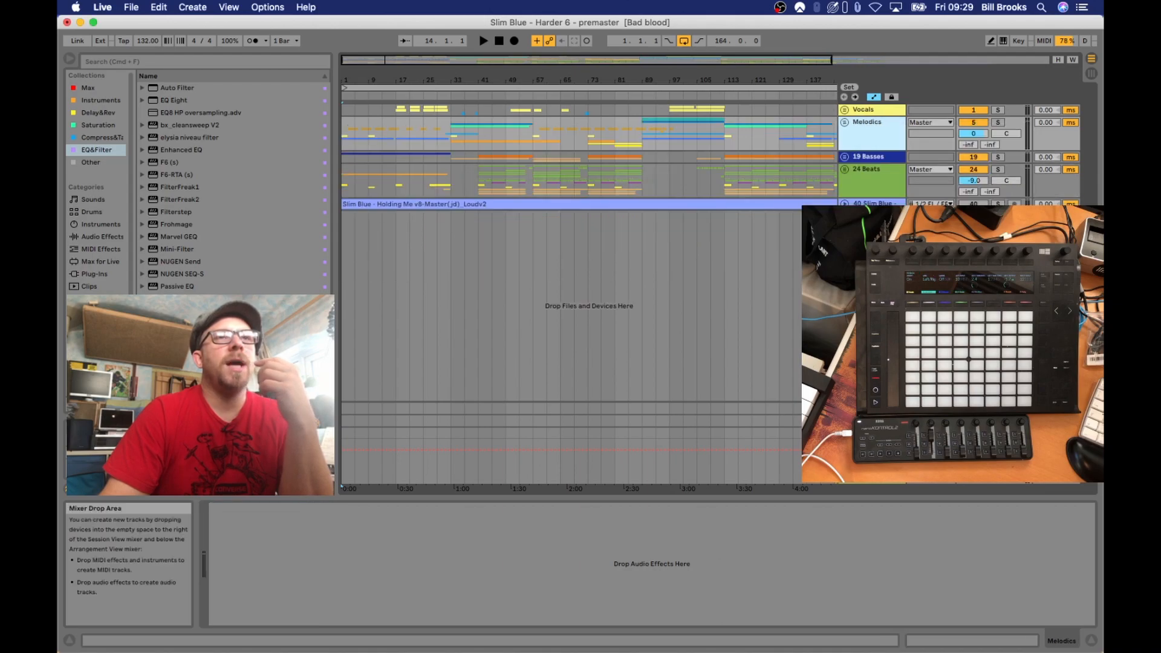
Rename the 19 Basses group track as Basses, without the number
{"action": "left_click", "coordinate": [866, 158]}
{"action": "key", "text": "super+r"}
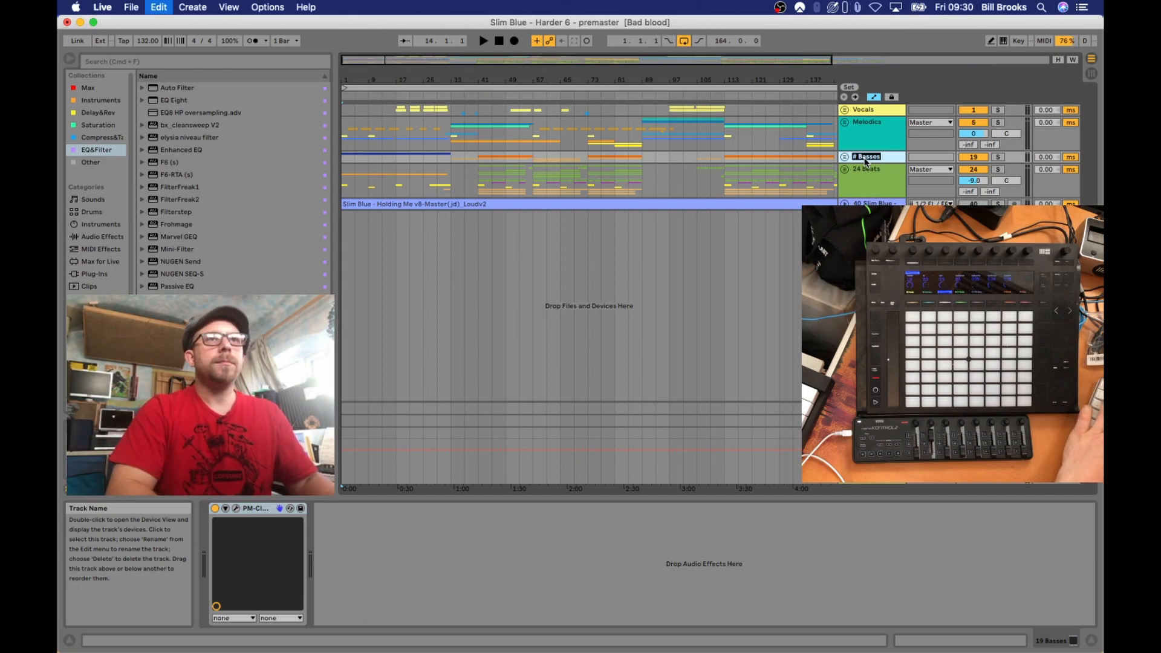
{"action": "type", "text": "Basses"}
{"action": "key", "text": "Return"}
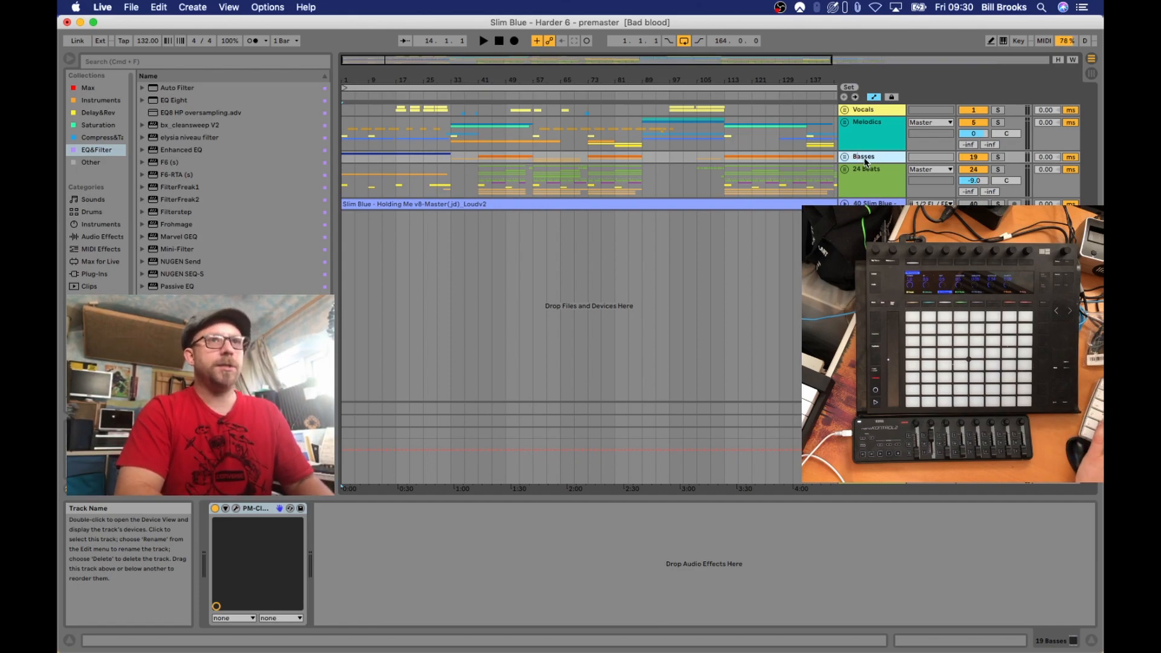
Rename the 24 Beats group track as Beats, without the number
{"action": "left_click", "coordinate": [855, 179]}
{"action": "key", "text": "super+r"}
{"action": "type", "text": "Beats"}
{"action": "key", "text": "Return"}
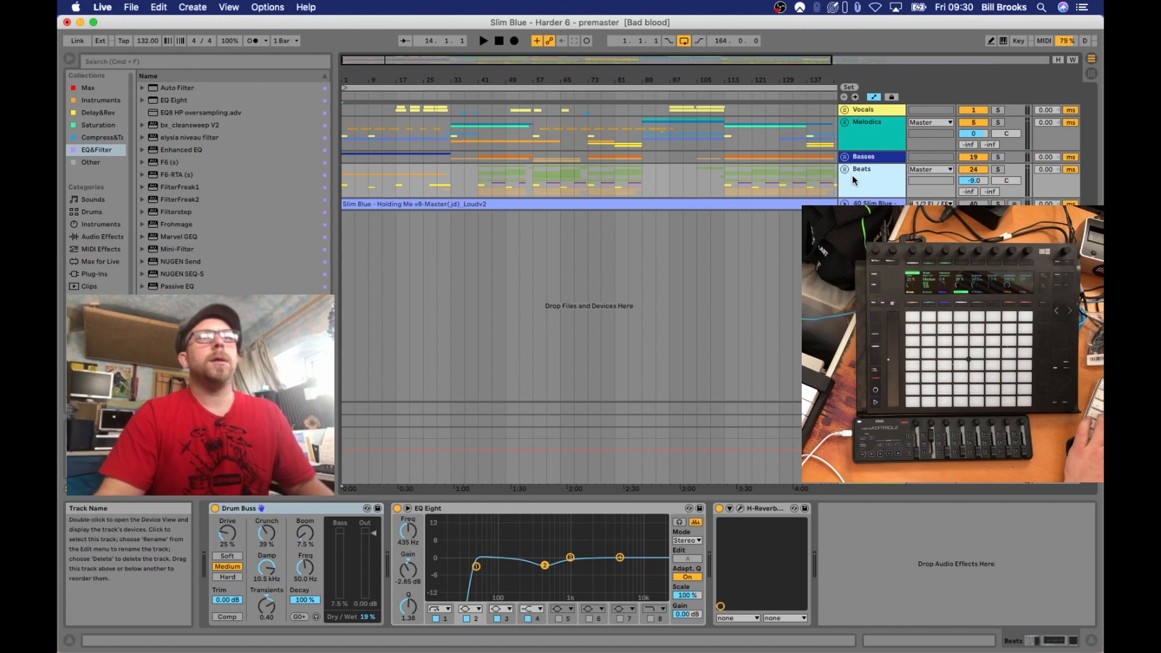
Select the whole looped time range of the arrangement and all the group tracks from Vocals through Beats
{"action": "left_click_drag", "start_coordinate": [622, 80], "coordinate": [537, 80]}
{"action": "left_click", "coordinate": [539, 89]}
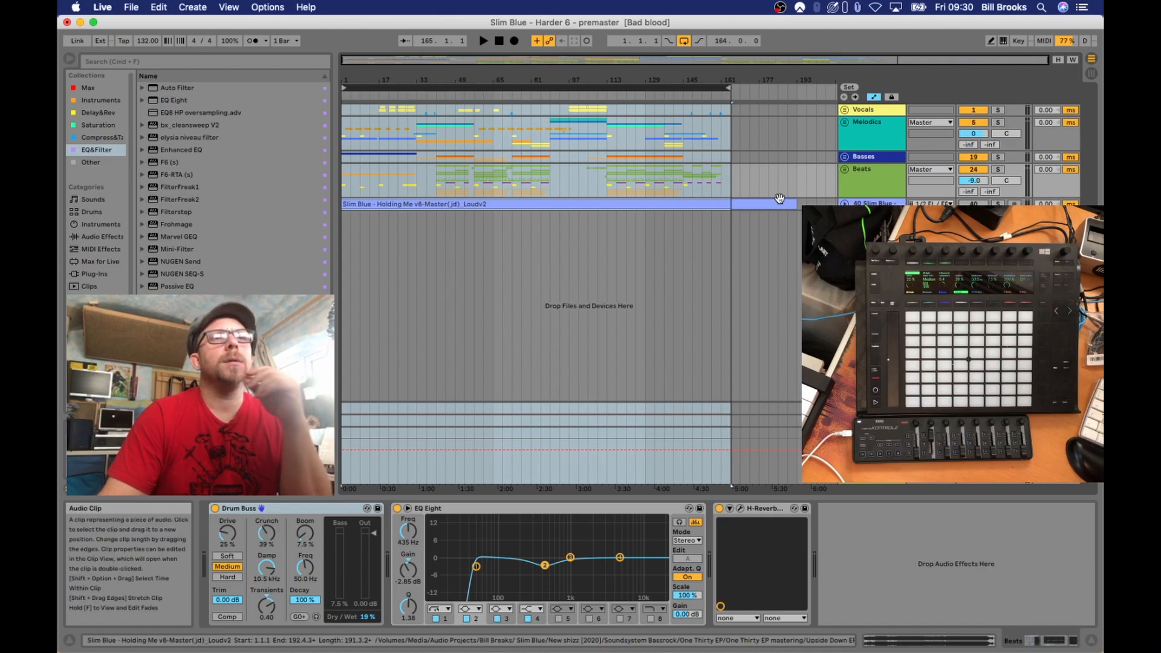
{"action": "left_click", "coordinate": [882, 111]}
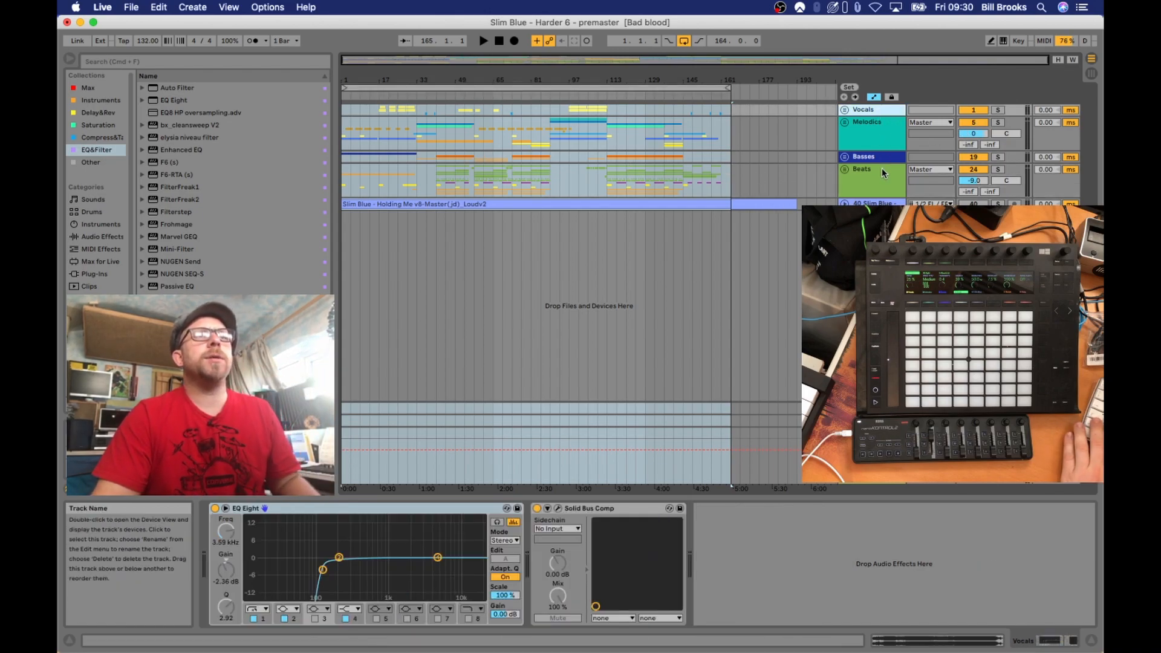
{"action": "left_click", "coordinate": [873, 174], "text": "shift"}
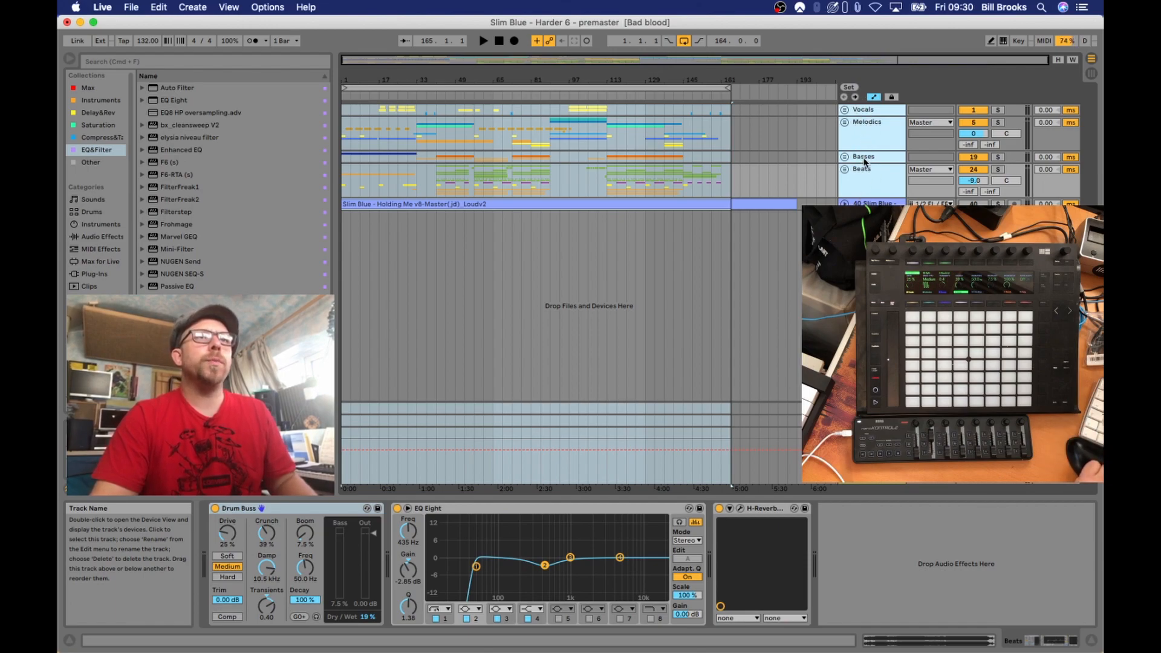
Start an audio export with the rendered track set to Selected Tracks Only
{"action": "left_click", "coordinate": [130, 6]}
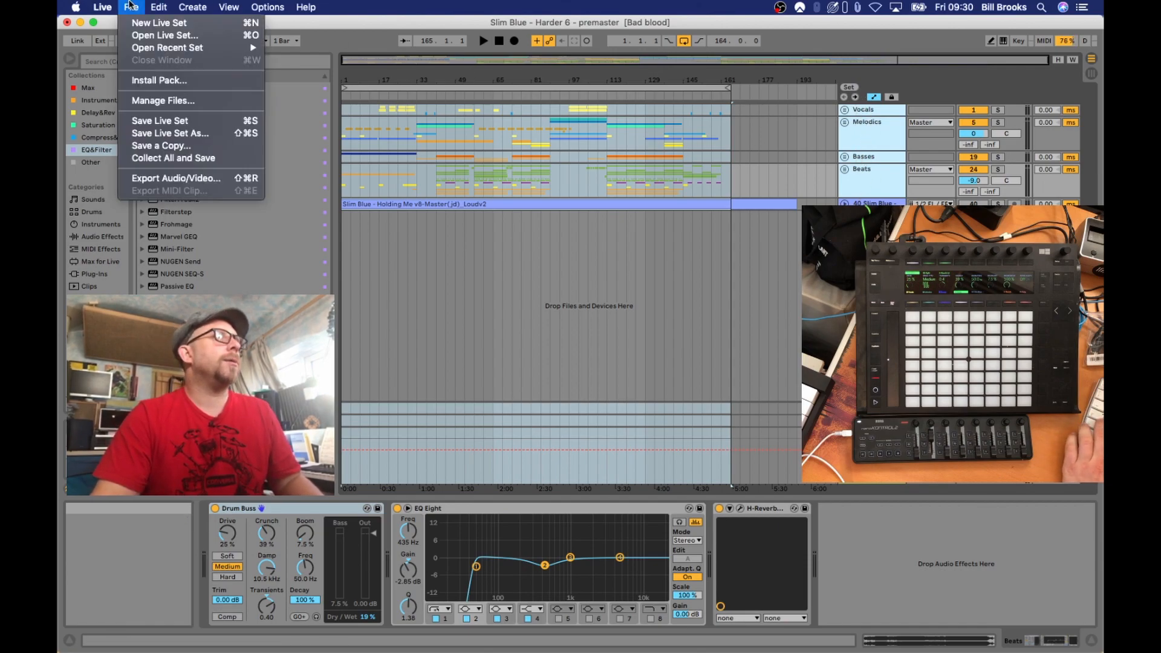
{"action": "left_click", "coordinate": [174, 176]}
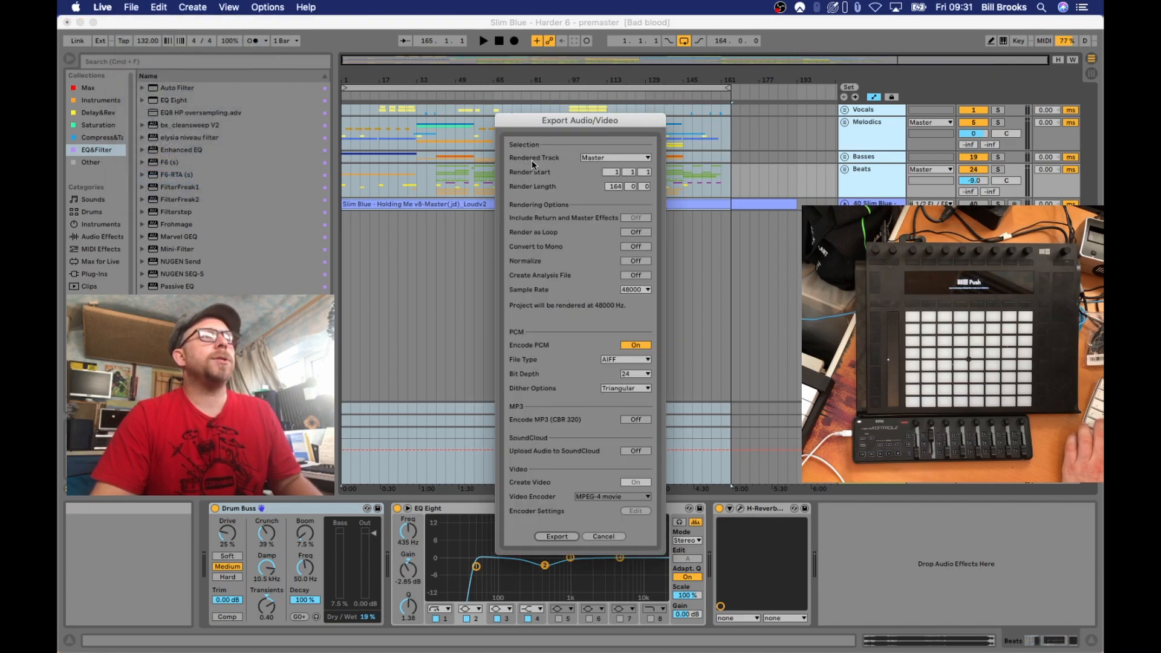
{"action": "left_click", "coordinate": [585, 158]}
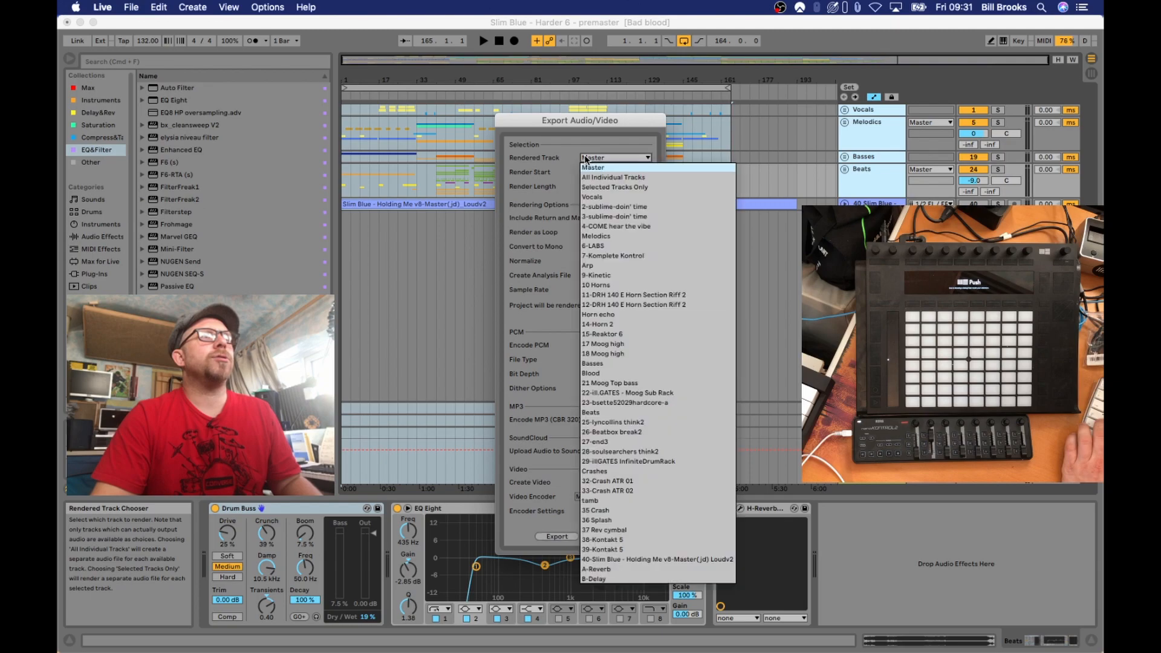
{"action": "left_click", "coordinate": [589, 182]}
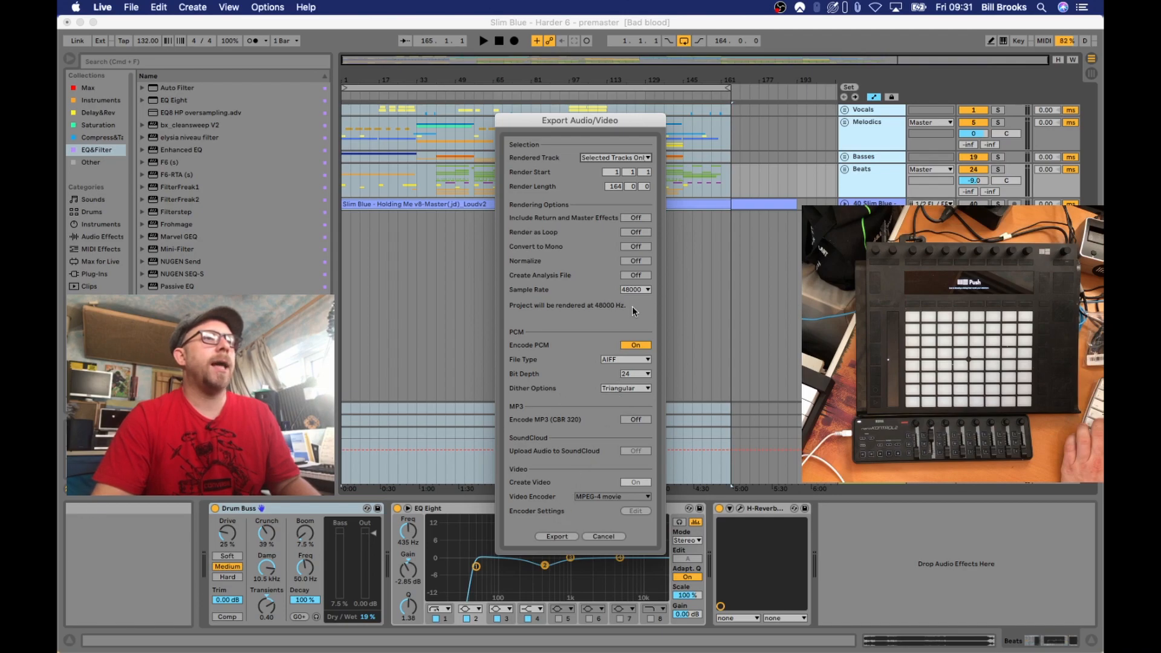
{"action": "left_click", "coordinate": [543, 537]}
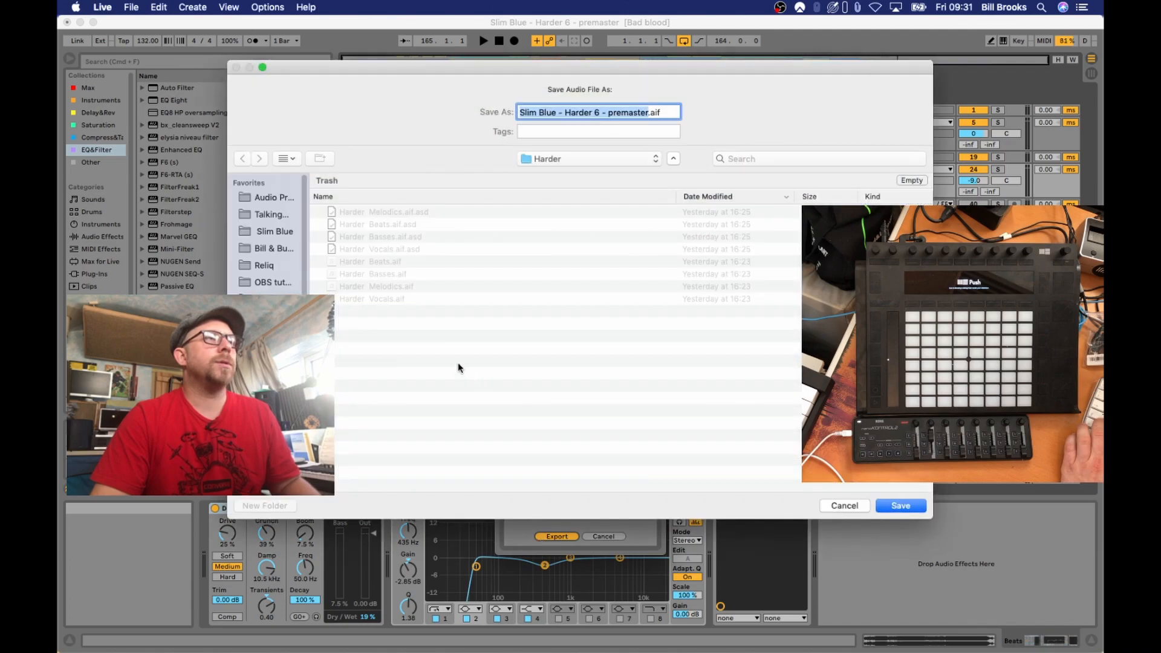
Create a new folder named Harder inside Slim Blue's Live Set 2020 folder as the export destination
{"action": "left_click", "coordinate": [272, 231]}
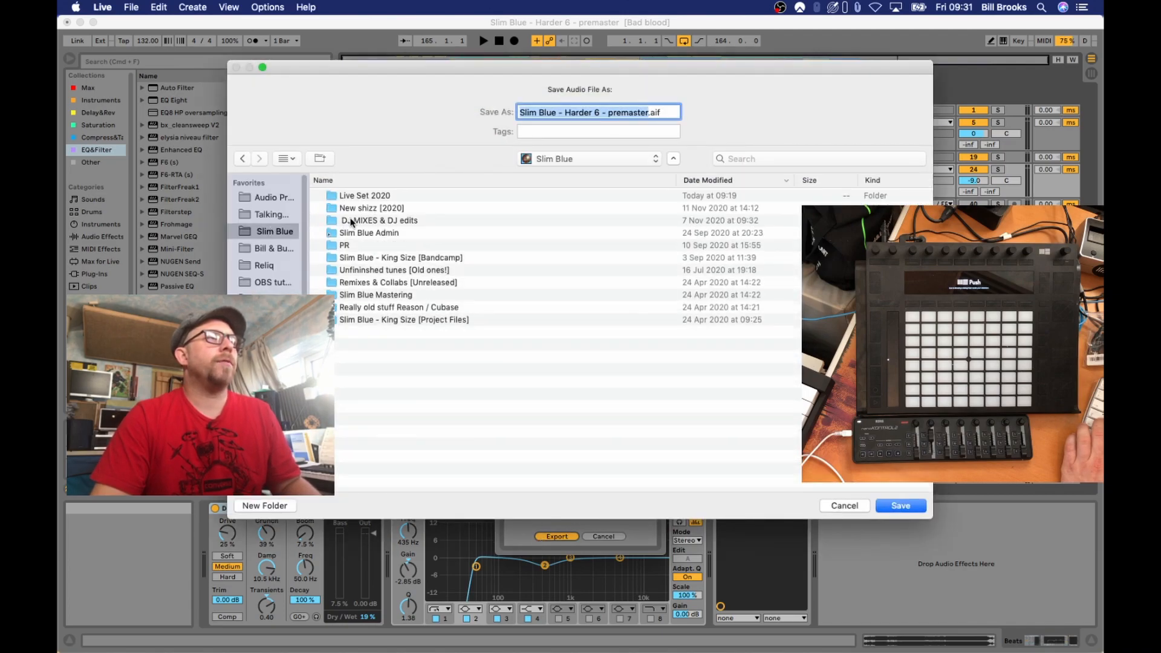
{"action": "double_click", "coordinate": [367, 196]}
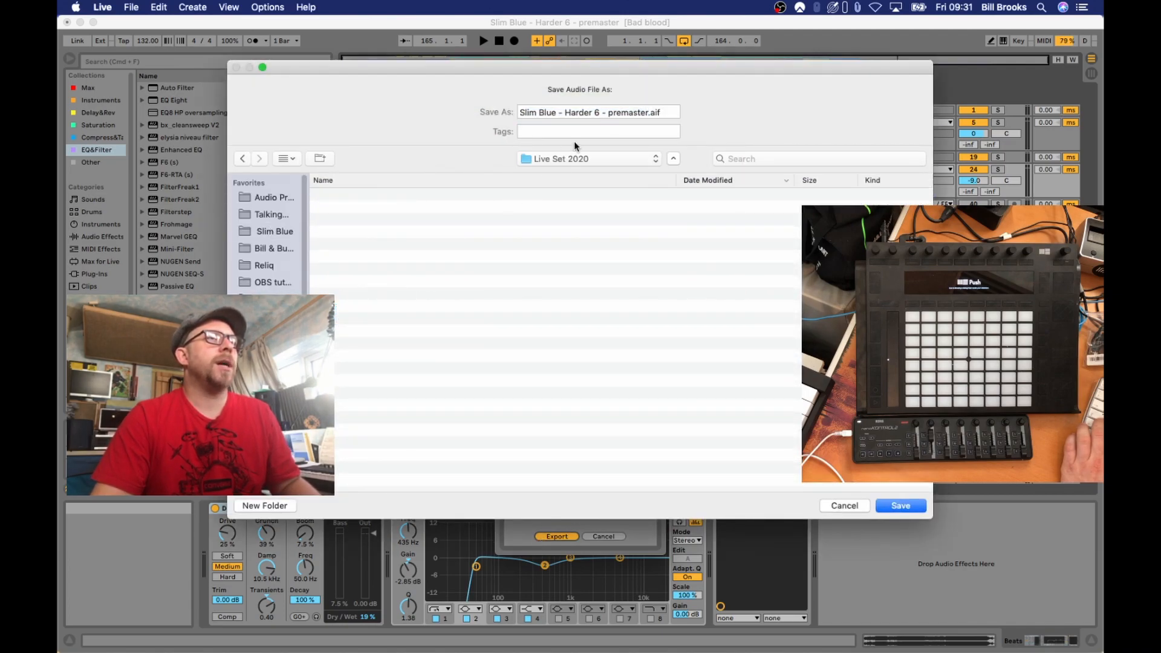
{"action": "key", "text": "super+shift+n"}
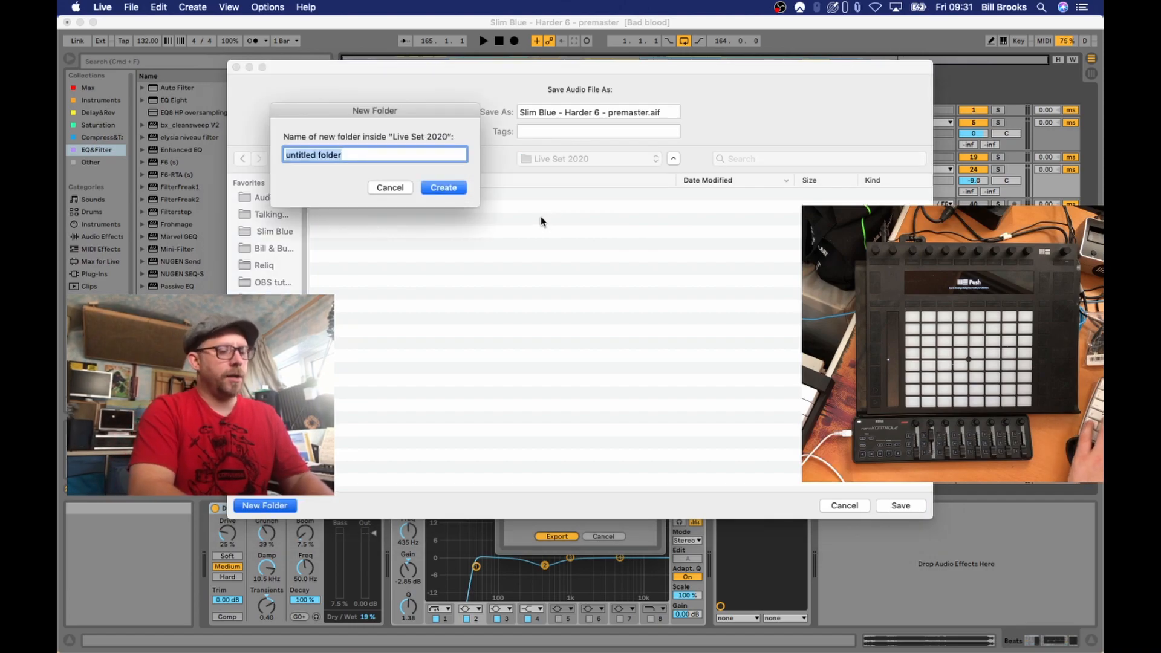
{"action": "type", "text": "Harder"}
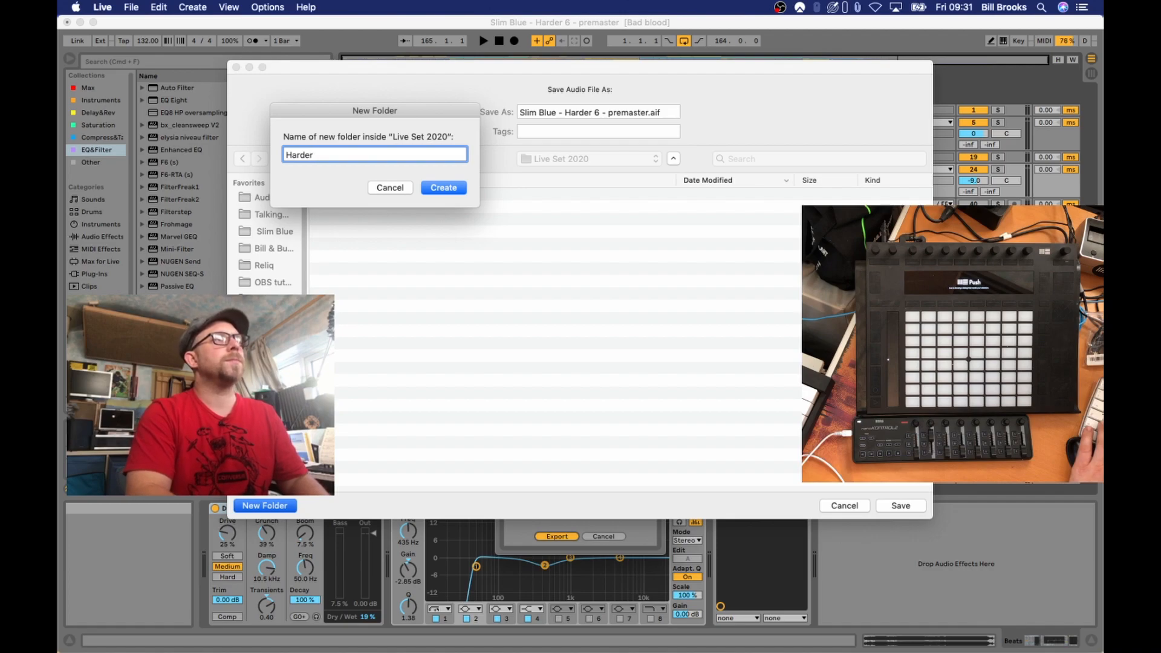
{"action": "key", "text": "Return"}
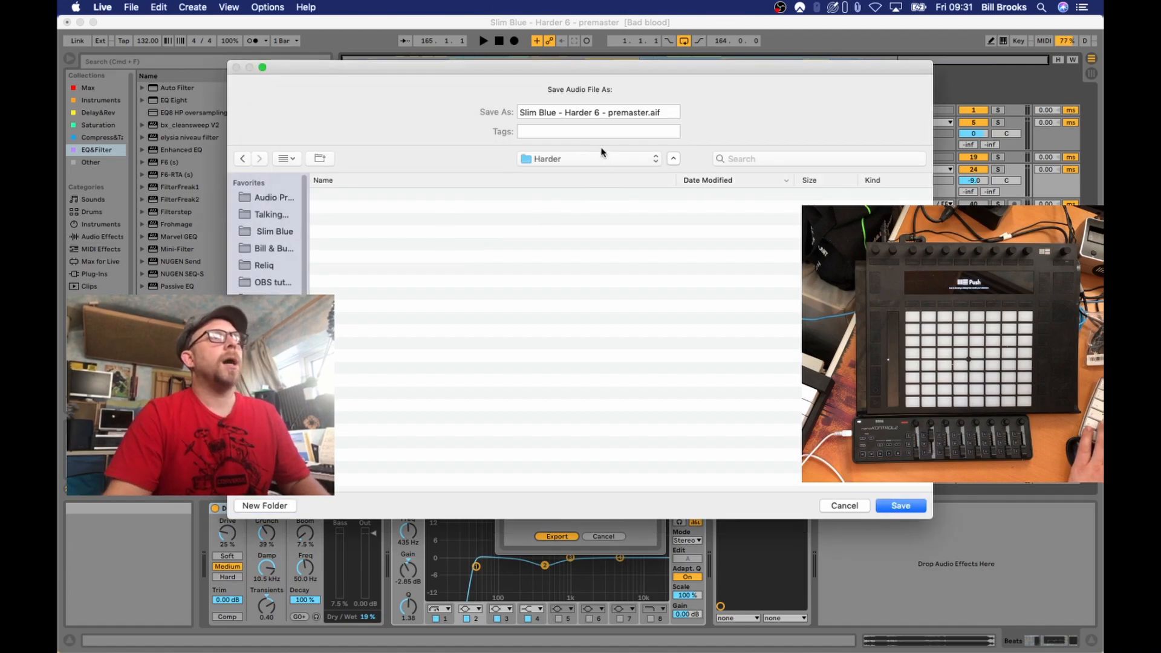
Name the exported audio "Harder -" and save the stems into the Harder folder
{"action": "left_click_drag", "start_coordinate": [566, 115], "coordinate": [770, 99]}
{"action": "key", "text": "BackSpace"}
{"action": "key", "text": "BackSpace"}
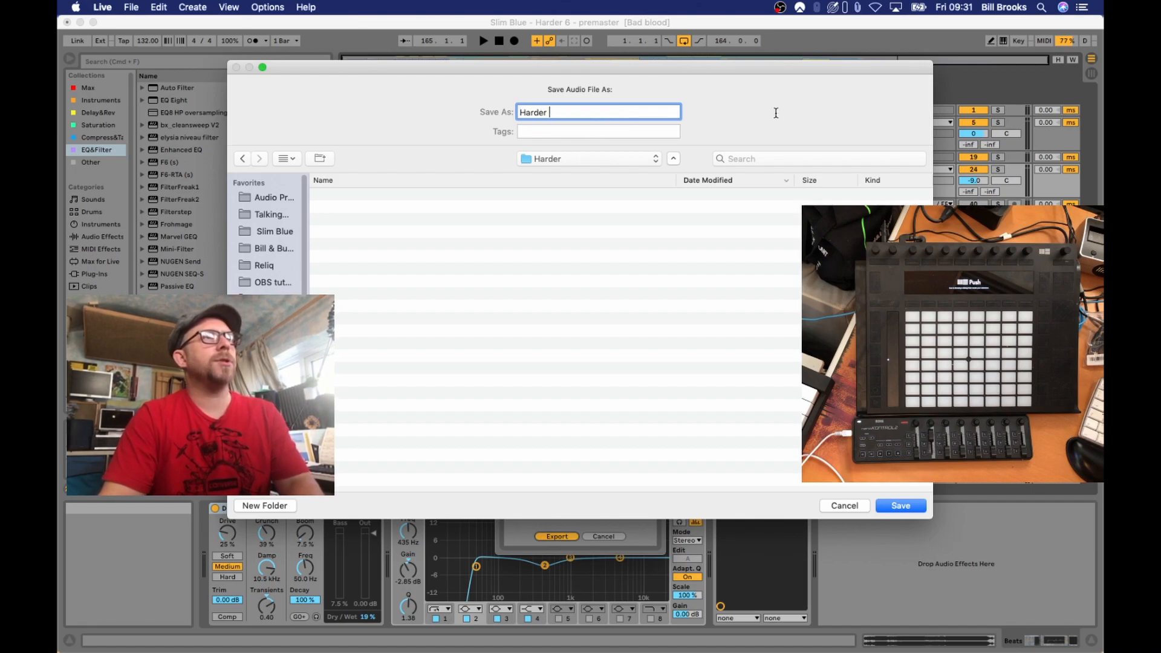
{"action": "type", "text": "-"}
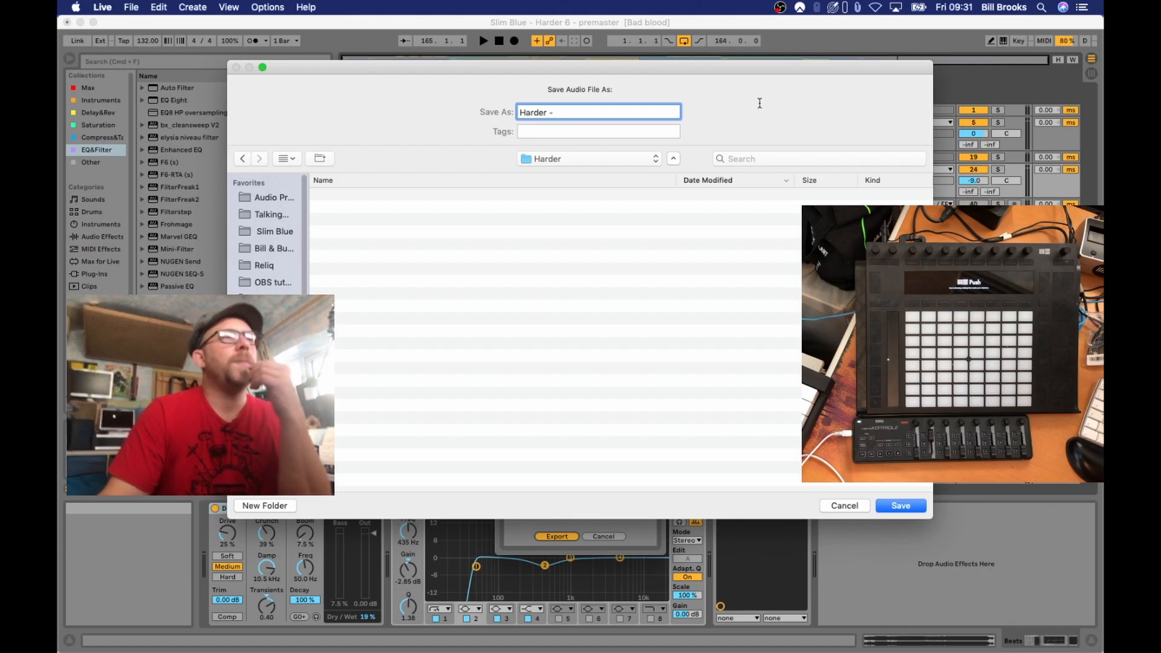
{"action": "left_click_drag", "start_coordinate": [829, 73], "coordinate": [771, 389]}
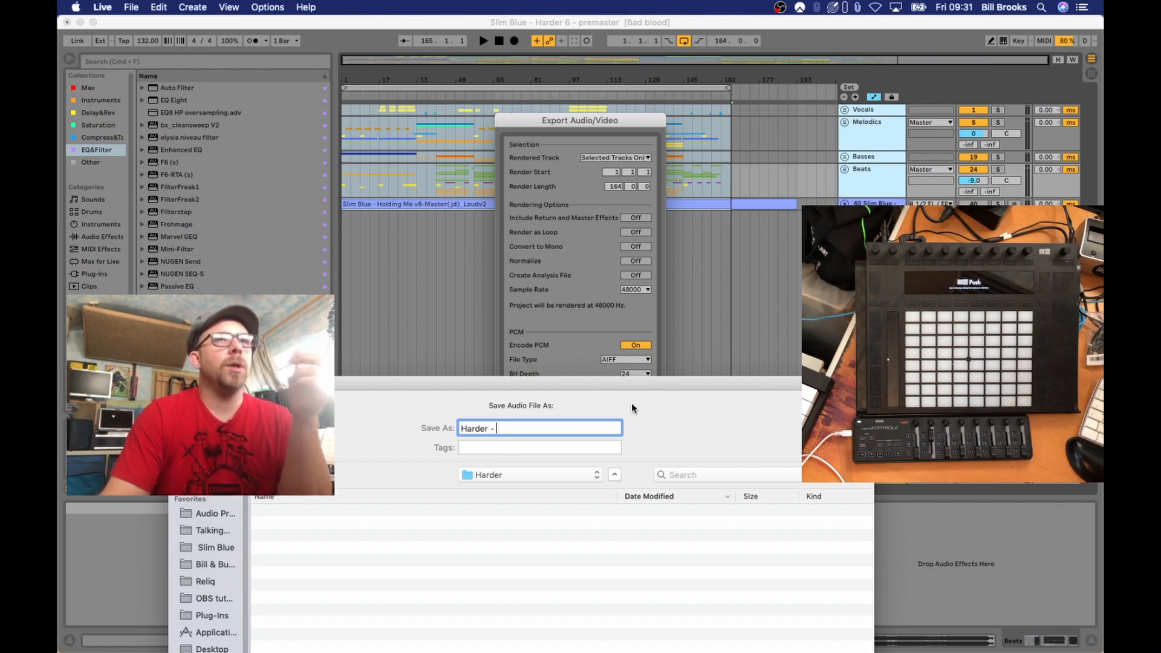
{"action": "left_click_drag", "start_coordinate": [598, 393], "coordinate": [610, 250]}
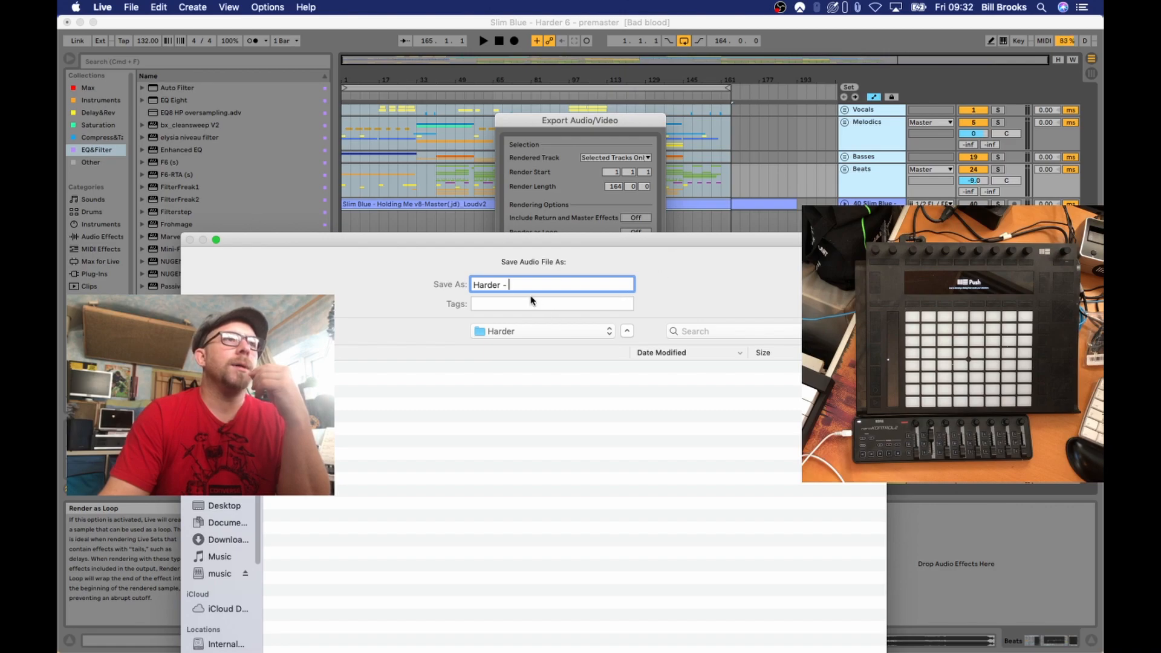
{"action": "left_click_drag", "start_coordinate": [533, 248], "coordinate": [538, 94]}
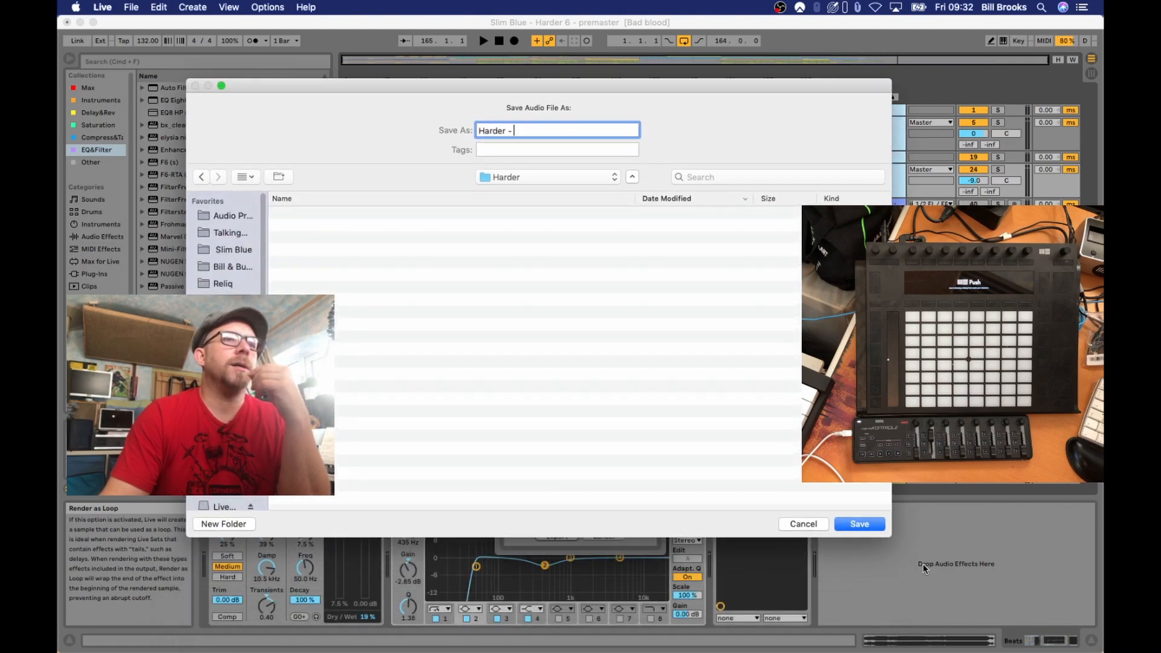
{"action": "left_click", "coordinate": [851, 524]}
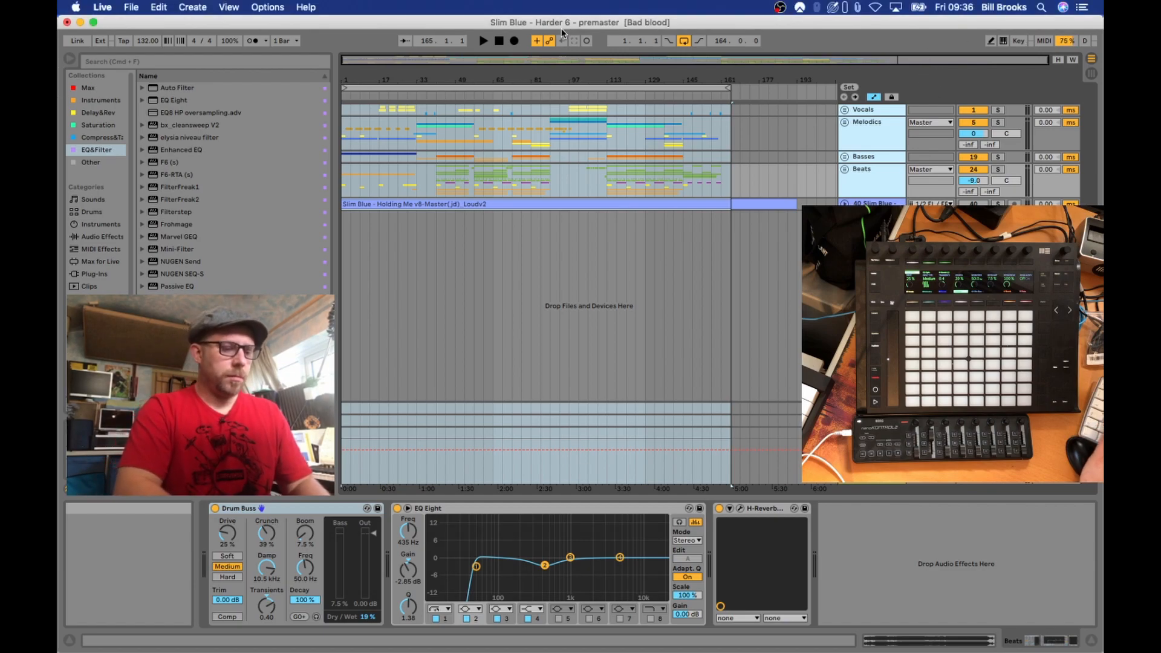
Quit the current set without saving its changes, and delete all four Komplete Kontrol tracks from a new untitled set
{"action": "key", "text": "super+q"}
{"action": "key", "text": "super+d"}
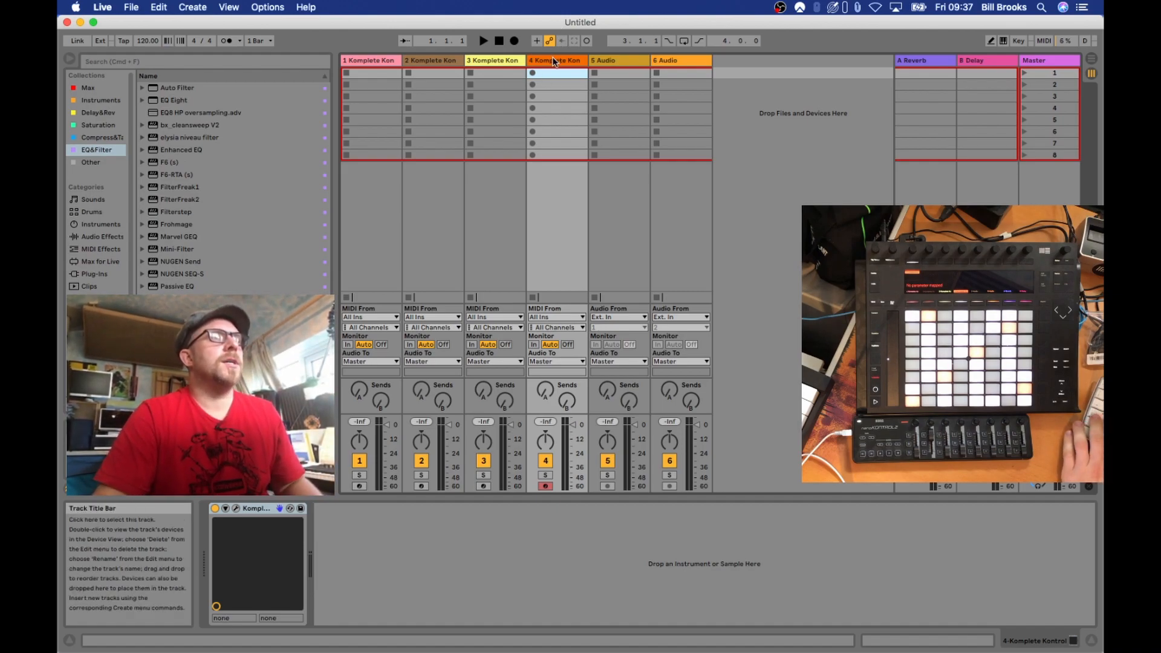
{"action": "left_click", "coordinate": [362, 62]}
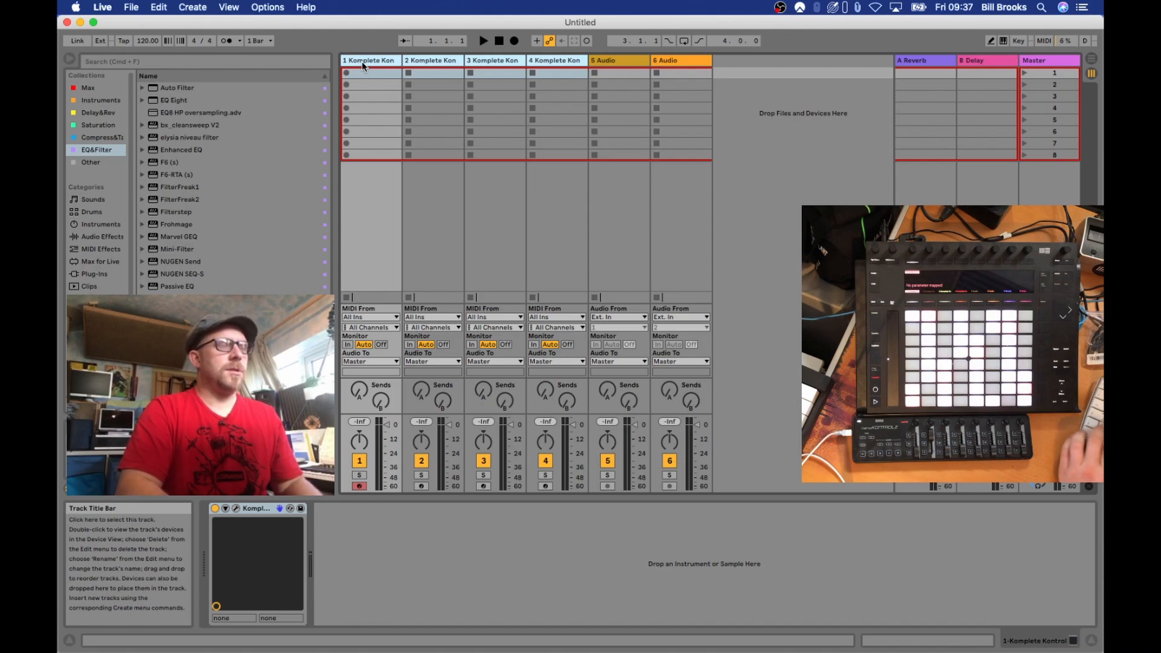
{"action": "key", "text": "Delete"}
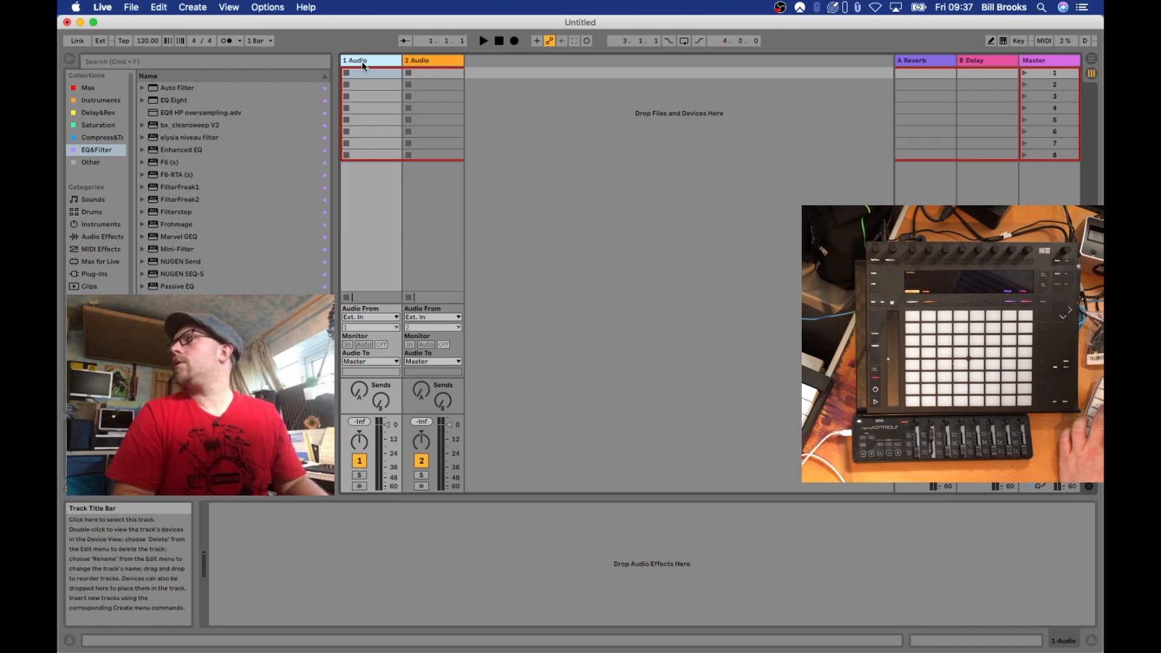
Save the new set as "Live set master 2020 v1" in Slim Blue's Live Set 2020 folder
{"action": "key", "text": "super+s"}
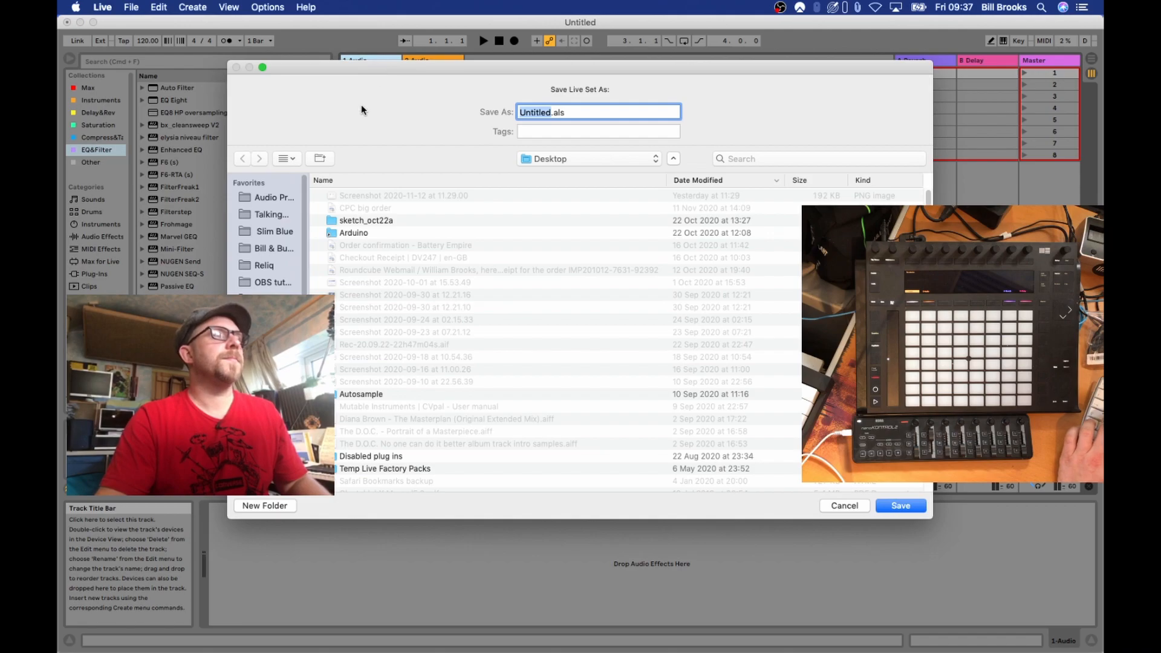
{"action": "left_click", "coordinate": [282, 231]}
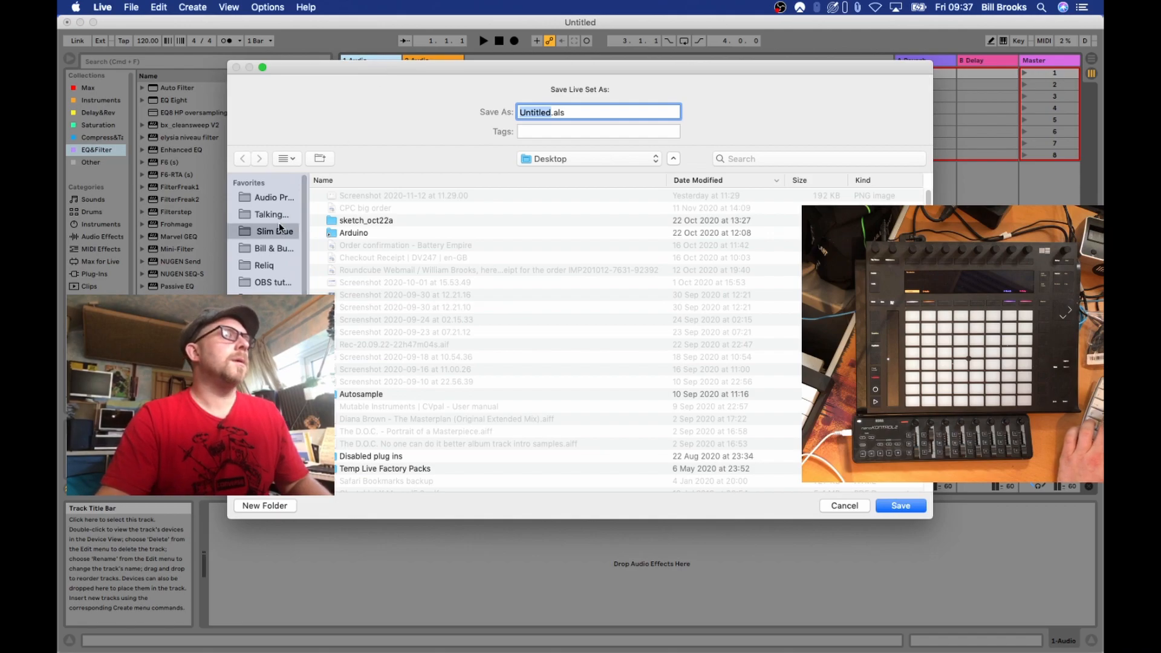
{"action": "left_click", "coordinate": [351, 198]}
{"action": "double_click", "coordinate": [351, 198]}
{"action": "left_click", "coordinate": [599, 118]}
{"action": "type", "text": "Live set maste"}
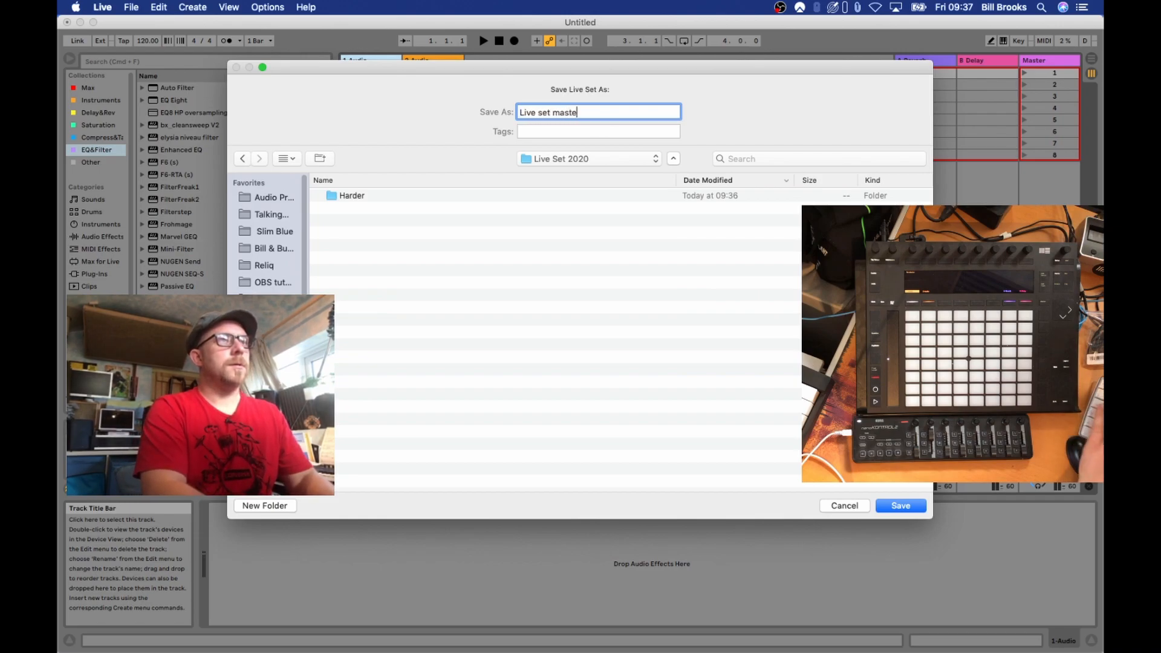
{"action": "type", "text": "r 2020 v1"}
{"action": "key", "text": "Return"}
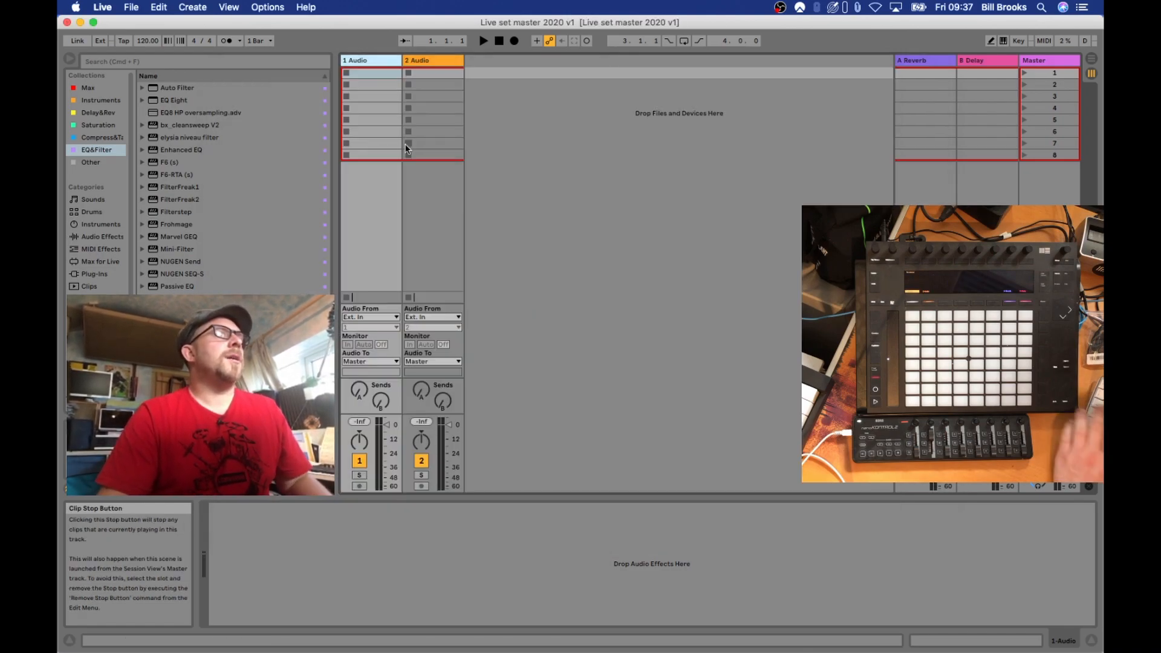
Set the tempo of the new set to 132 BPM
{"action": "left_click", "coordinate": [141, 43]}
{"action": "type", "text": "13"}
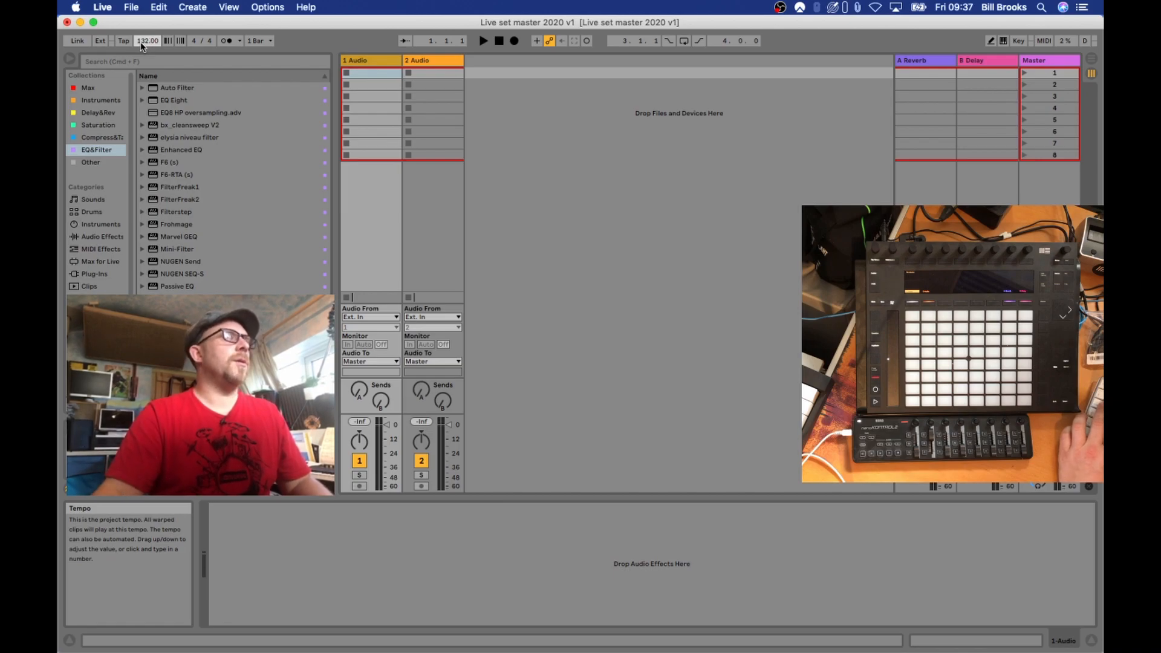
Show the arrangement timeline, and in a new Finder window open the Harder folder inside Slim Blue's Live Set 2020 folder
{"action": "key", "text": "Tab"}
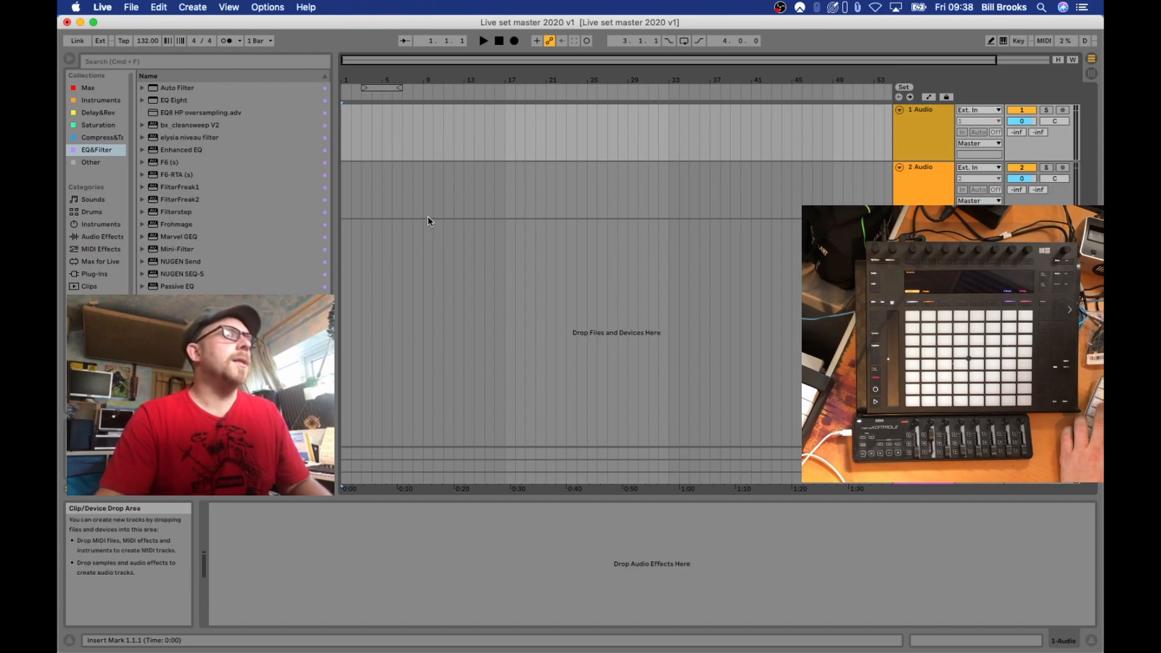
{"action": "key", "text": "super+Tab"}
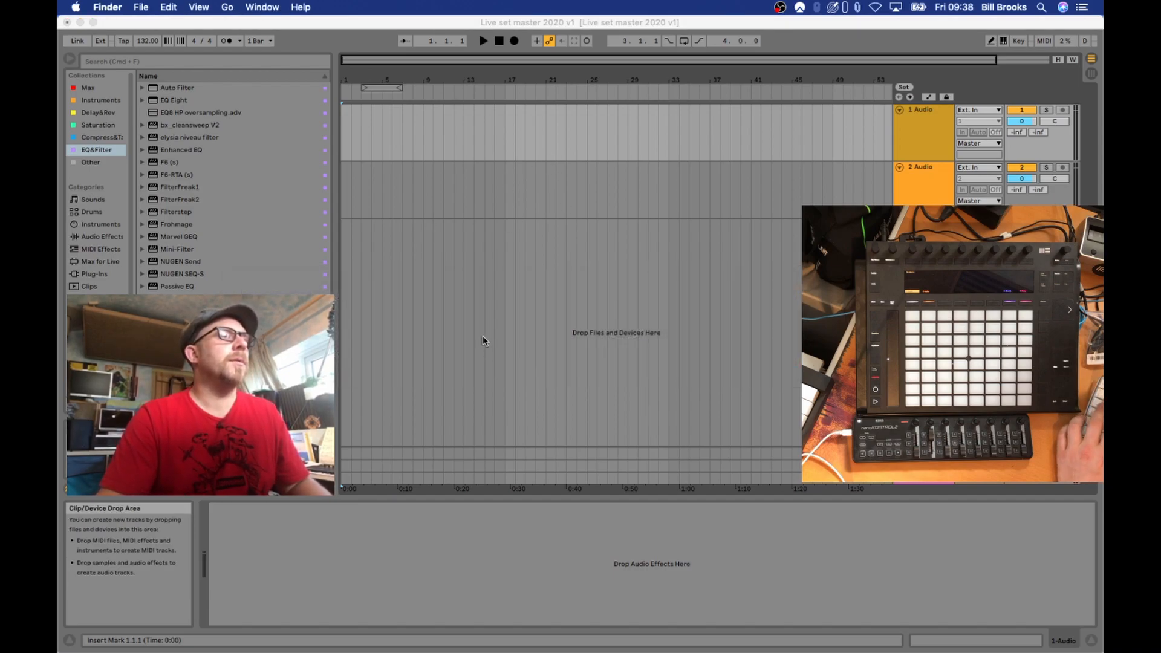
{"action": "key", "text": "super+n"}
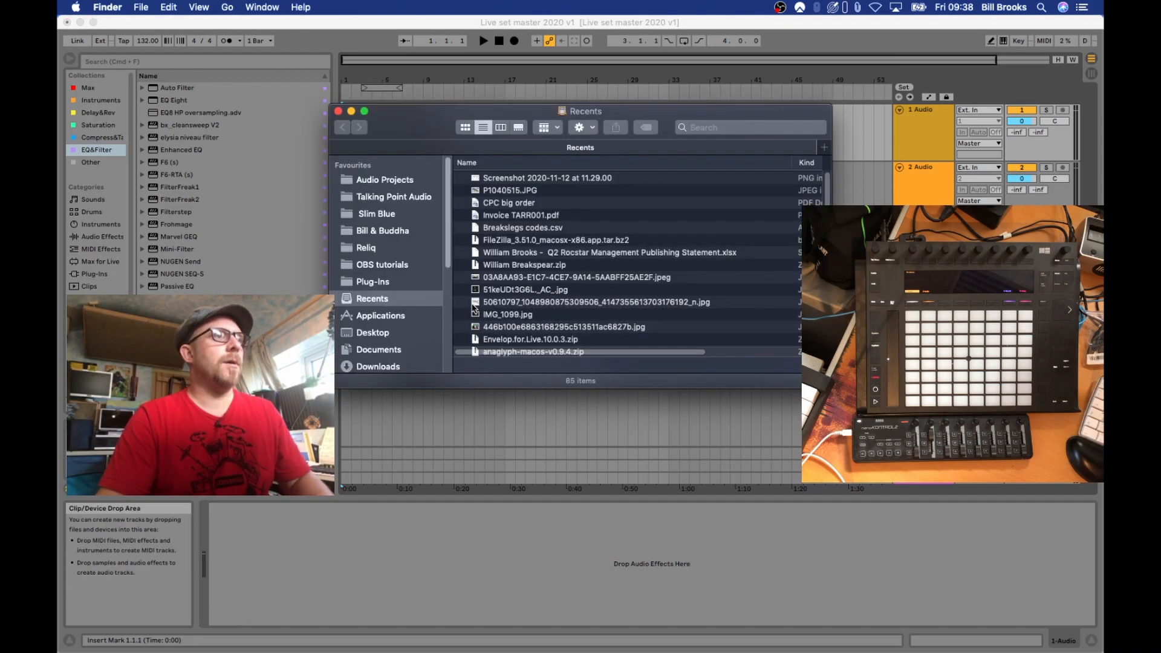
{"action": "left_click", "coordinate": [390, 212]}
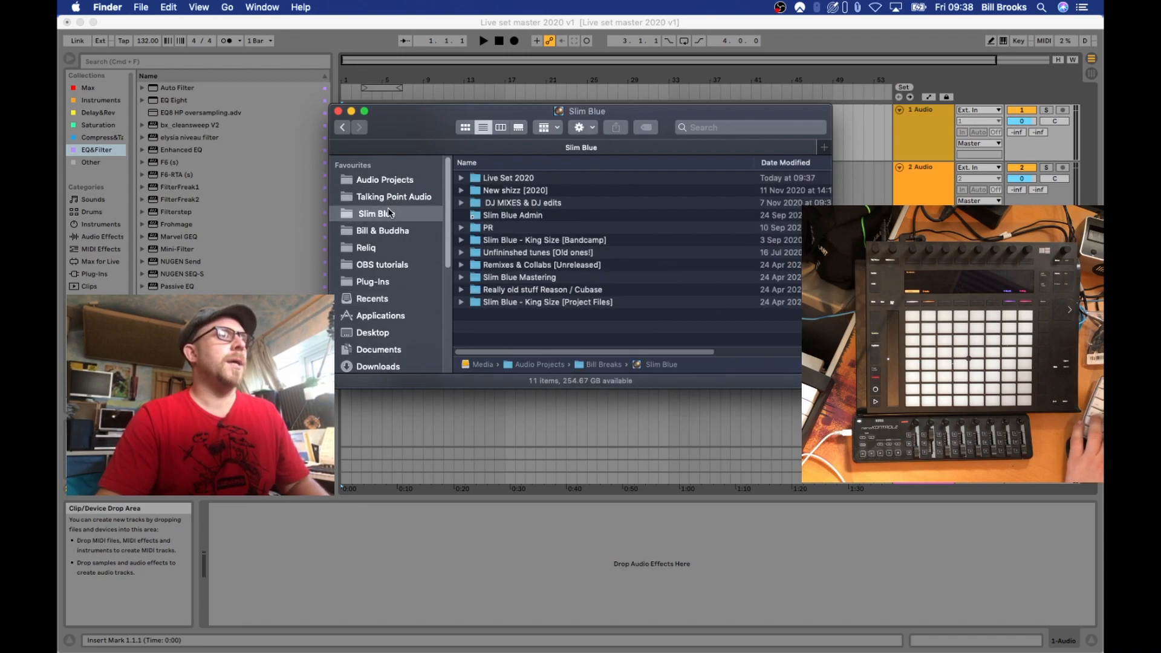
{"action": "double_click", "coordinate": [486, 179]}
{"action": "double_click", "coordinate": [486, 179]}
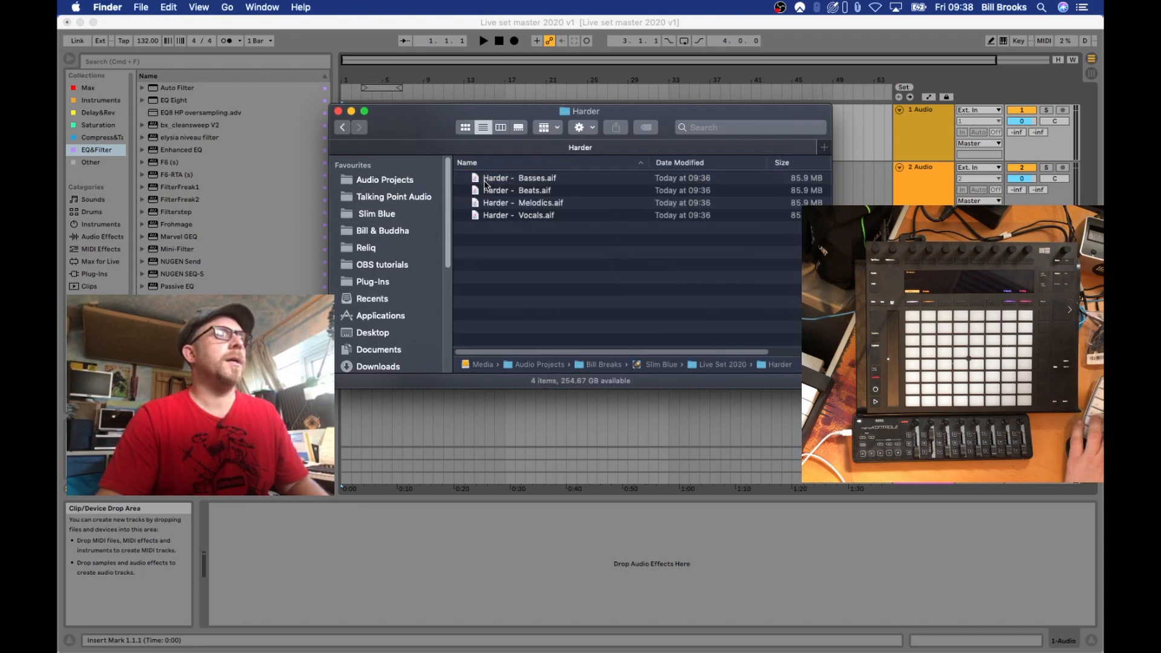
Import all four Harder stems into the Live arrangement on separate tracks, starting at bar 1
{"action": "left_click", "coordinate": [485, 179]}
{"action": "key", "text": "super+a"}
{"action": "left_click_drag", "start_coordinate": [442, 133], "coordinate": [474, 312]}
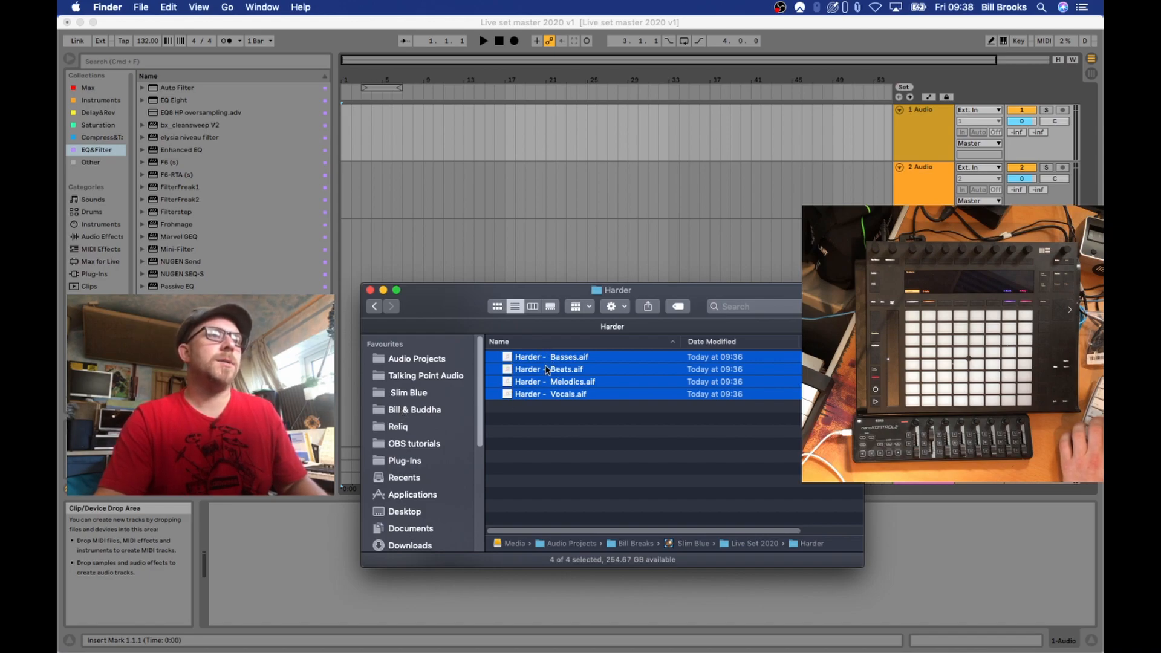
{"action": "left_click_drag", "start_coordinate": [525, 378], "coordinate": [343, 137]}
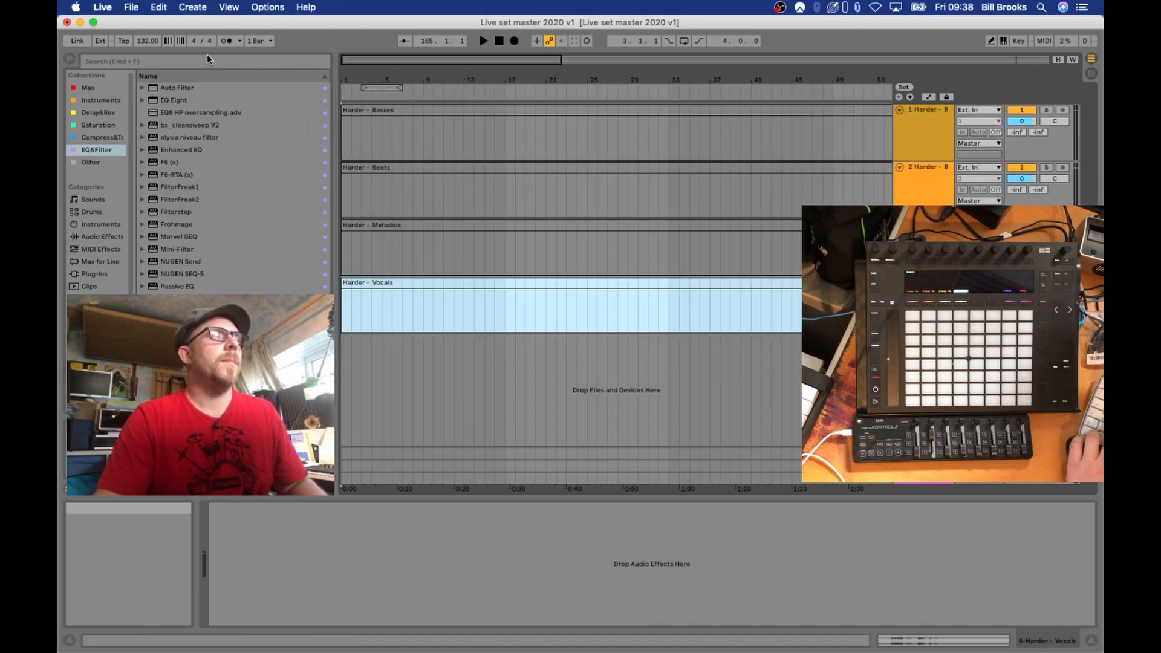
Turn off warping for the Basses, Beats, Melodics and Vocals clips together
{"action": "double_click", "coordinate": [383, 81]}
{"action": "double_click", "coordinate": [381, 111]}
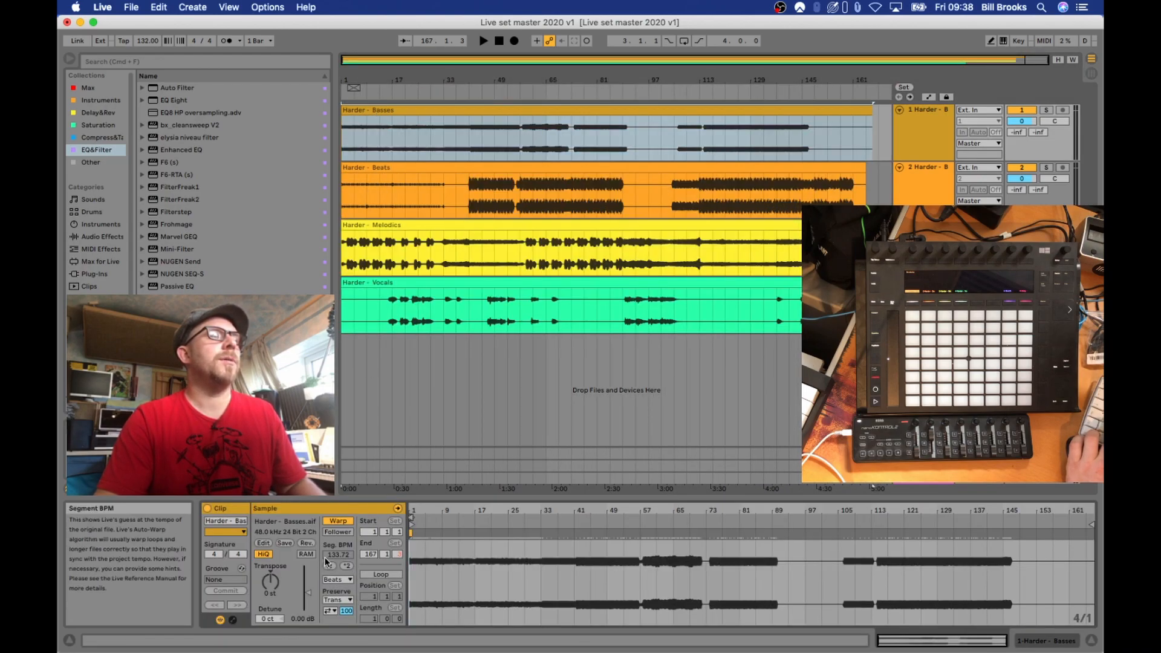
{"action": "key", "text": "super+a"}
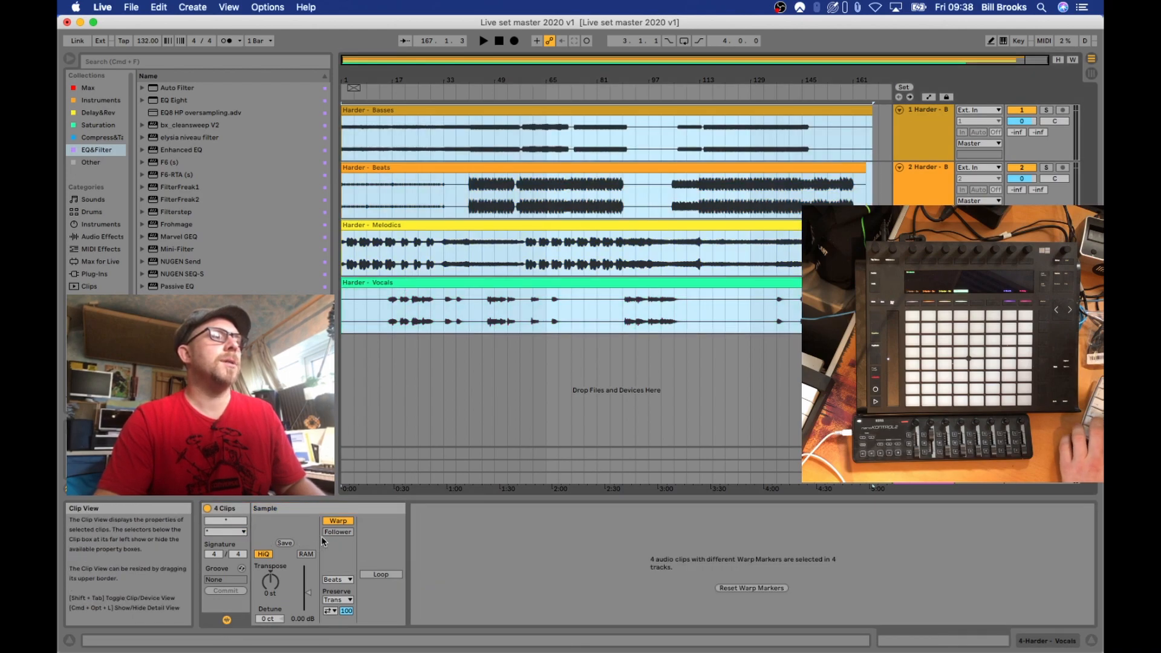
{"action": "left_click", "coordinate": [337, 521]}
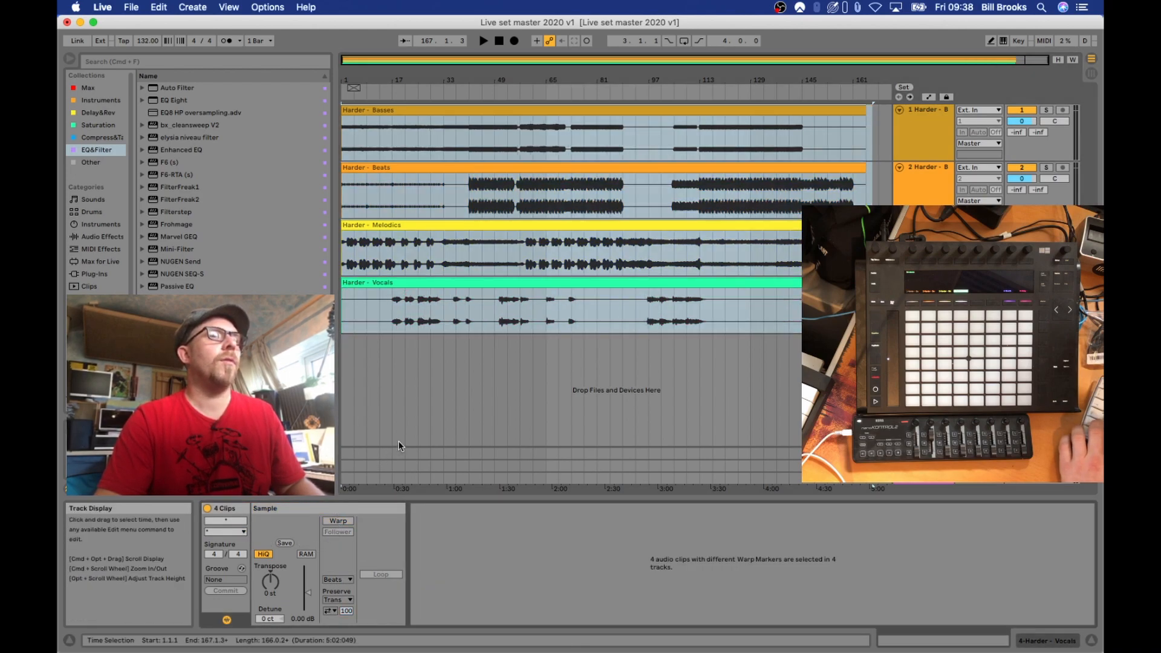
Move the start marker of each of the four stem clips back to the very beginning of its sample, 0:00:000
{"action": "left_click", "coordinate": [387, 282]}
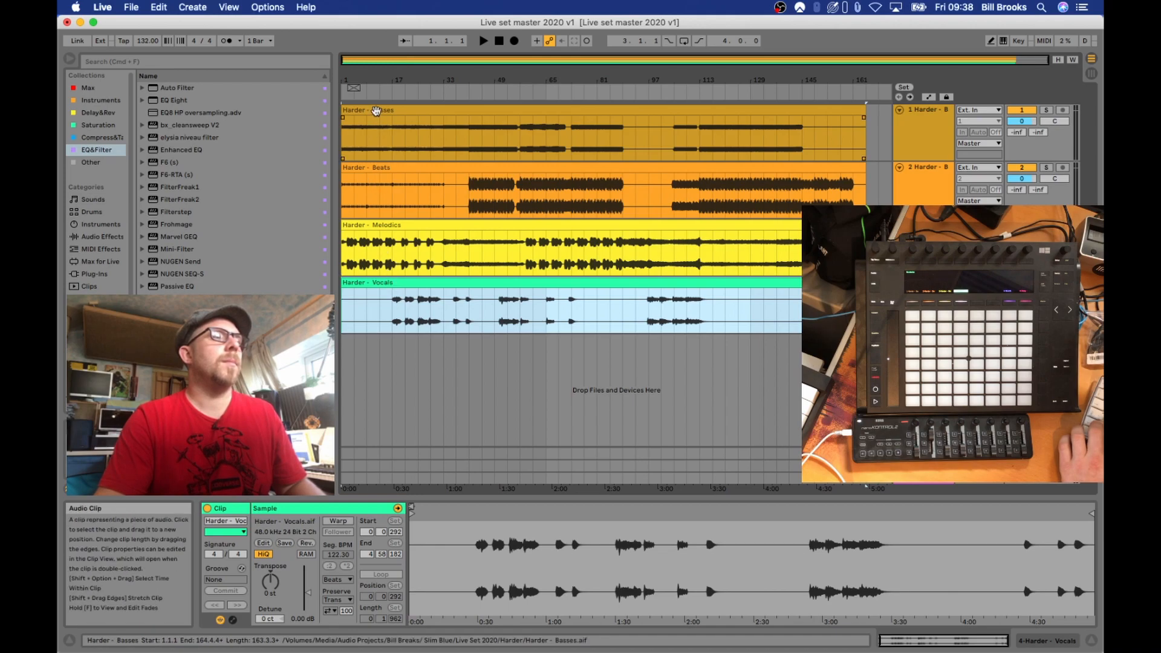
{"action": "left_click", "coordinate": [378, 111]}
{"action": "left_click_drag", "start_coordinate": [411, 514], "coordinate": [398, 513]}
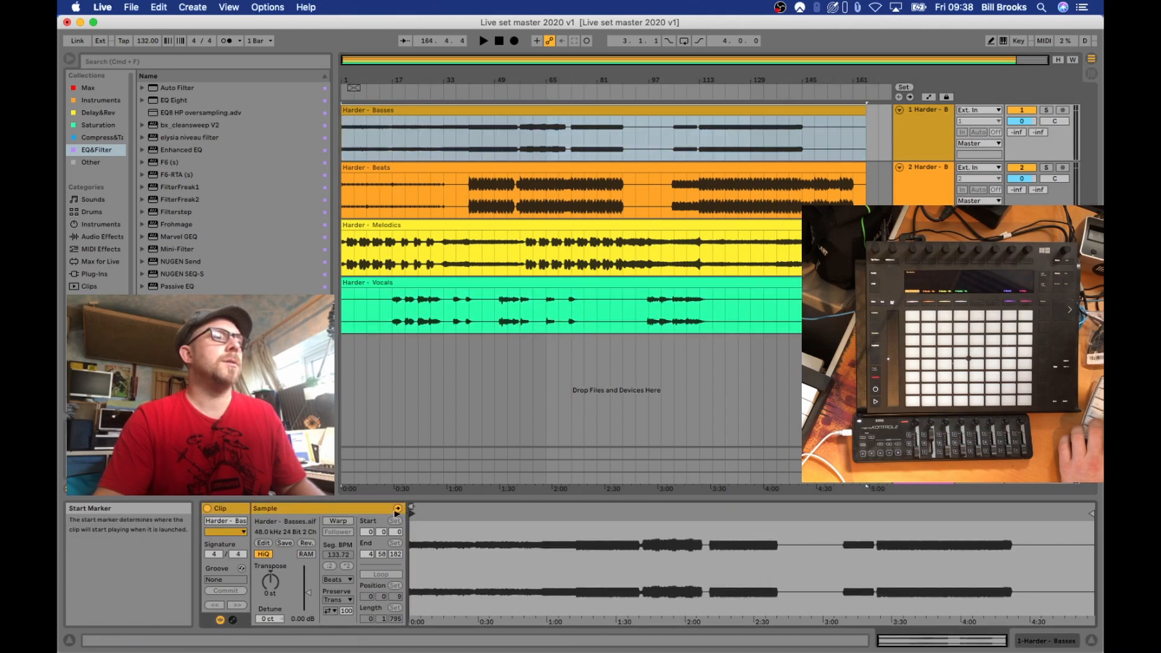
{"action": "left_click", "coordinate": [384, 168]}
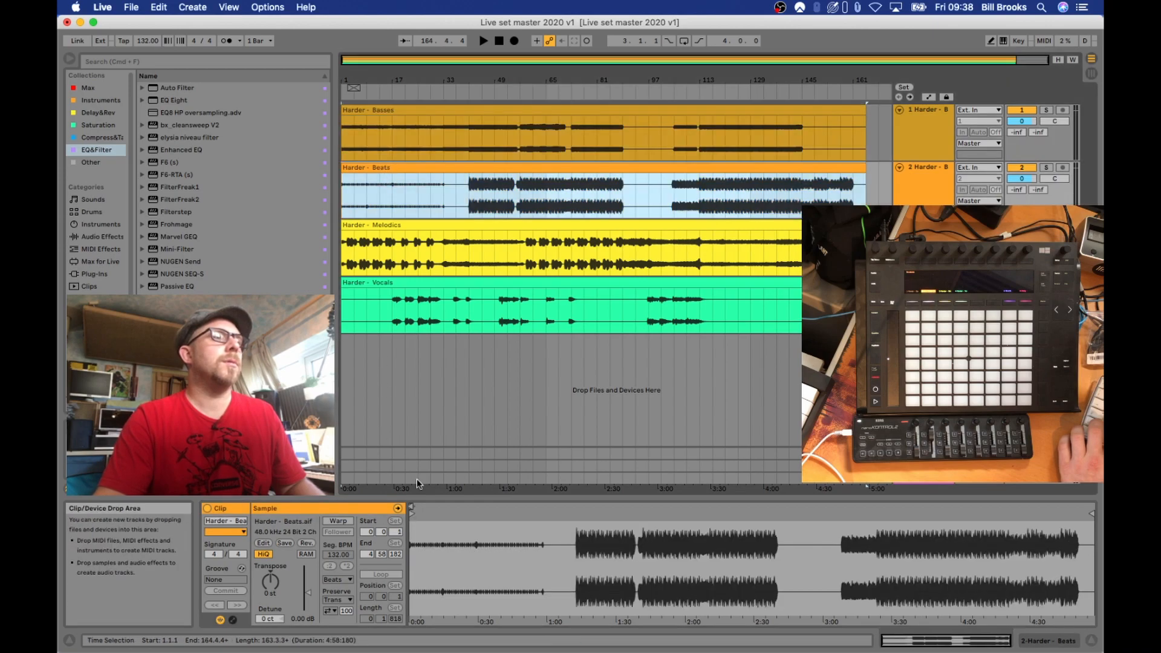
{"action": "left_click_drag", "start_coordinate": [410, 511], "coordinate": [394, 515]}
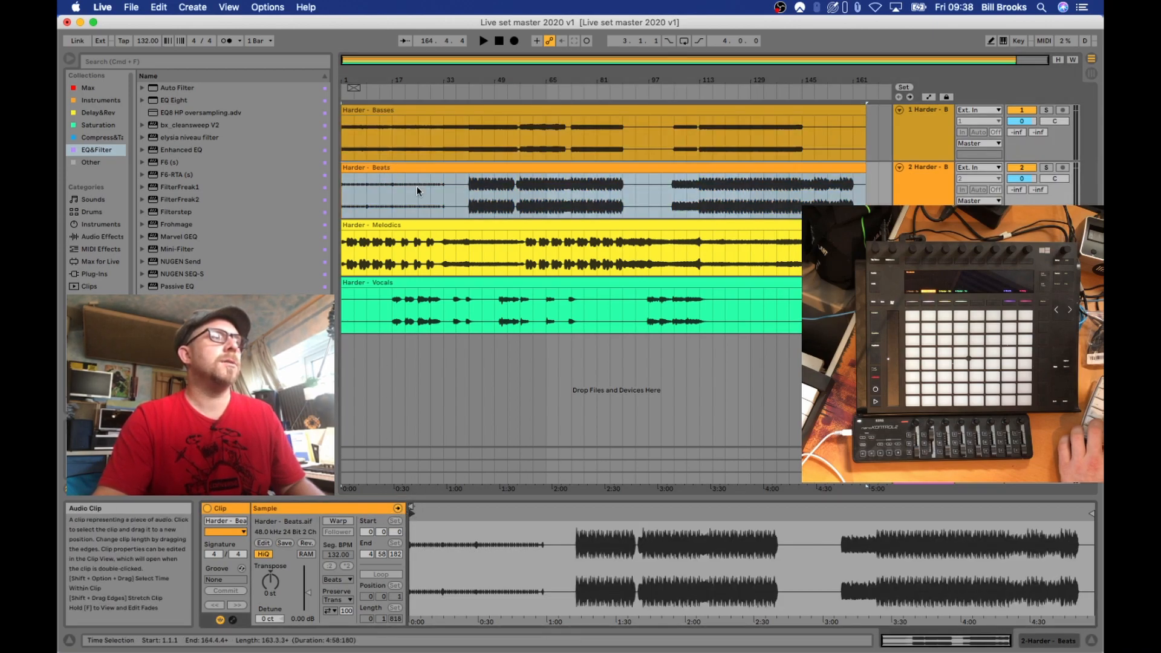
{"action": "left_click", "coordinate": [409, 227]}
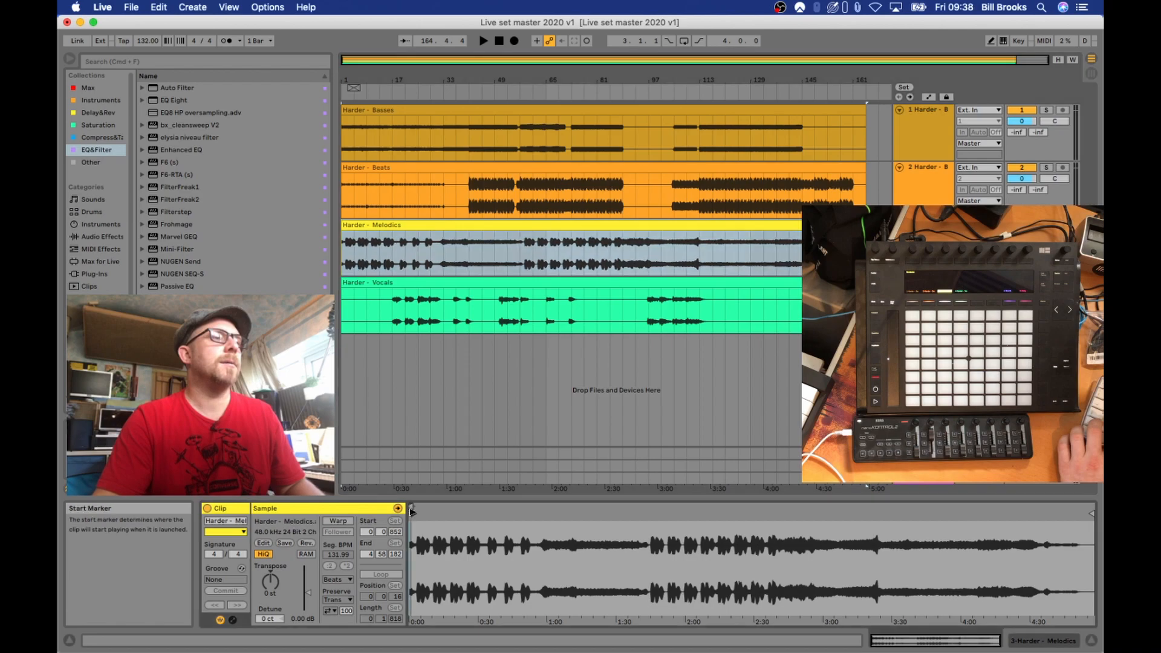
{"action": "left_click", "coordinate": [397, 284]}
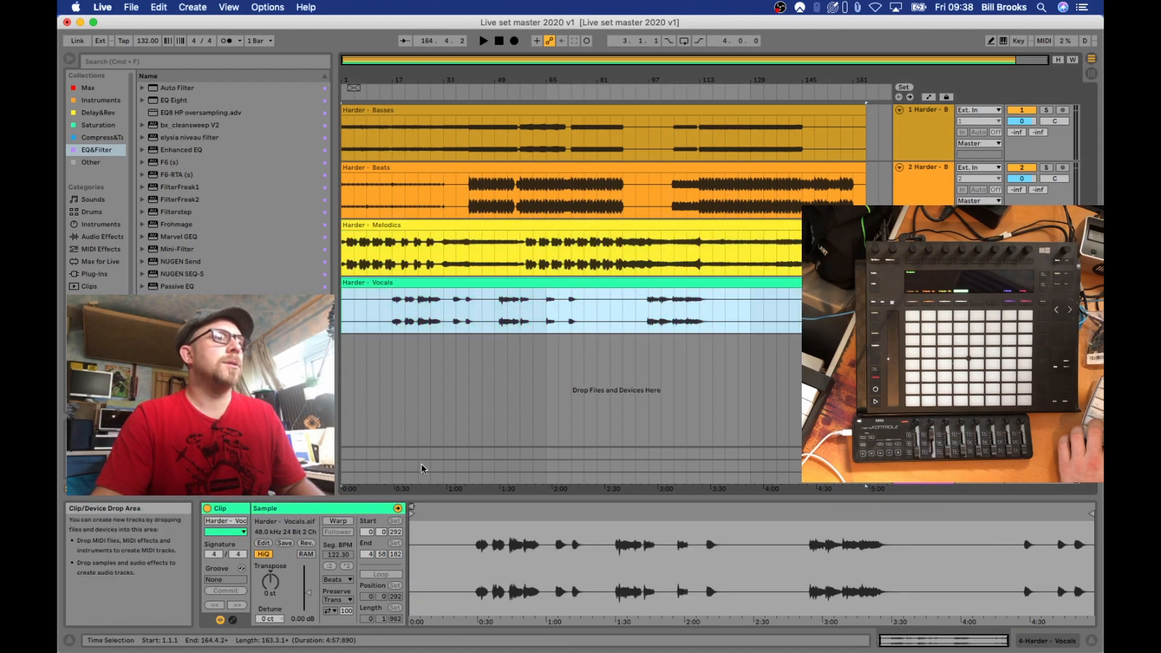
{"action": "left_click_drag", "start_coordinate": [411, 512], "coordinate": [379, 515]}
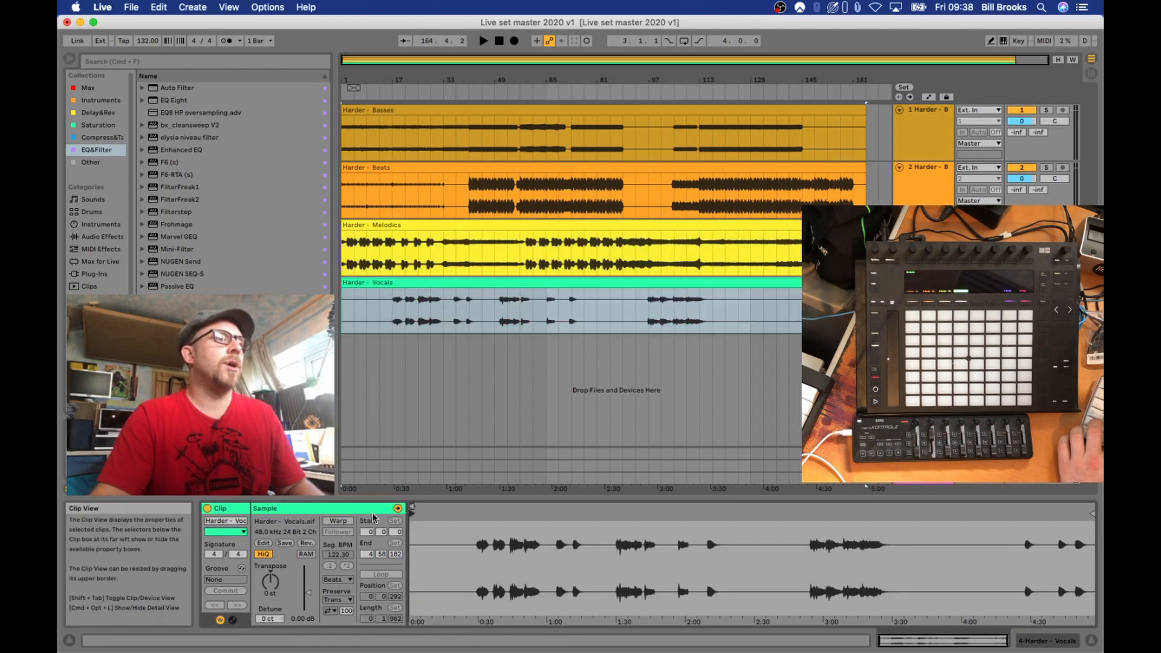
Turn warping back on for all four stem clips and check the segment BPM of each one
{"action": "left_click", "coordinate": [402, 111], "text": "shift"}
{"action": "left_click", "coordinate": [338, 521]}
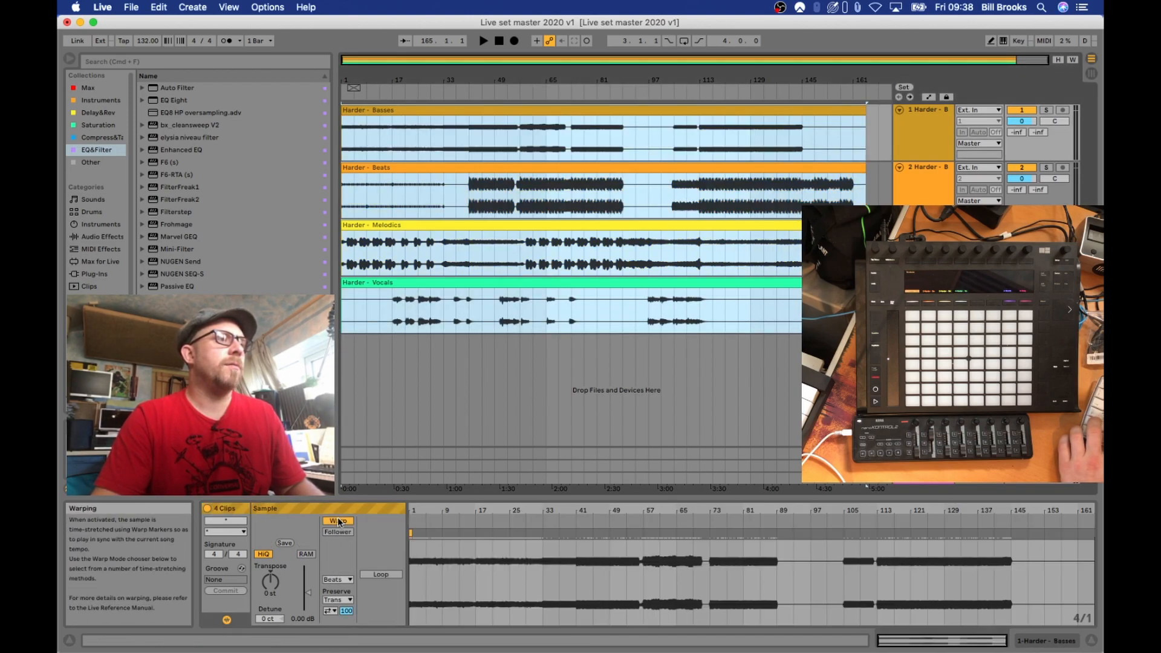
{"action": "left_click", "coordinate": [379, 112]}
{"action": "left_click", "coordinate": [369, 184]}
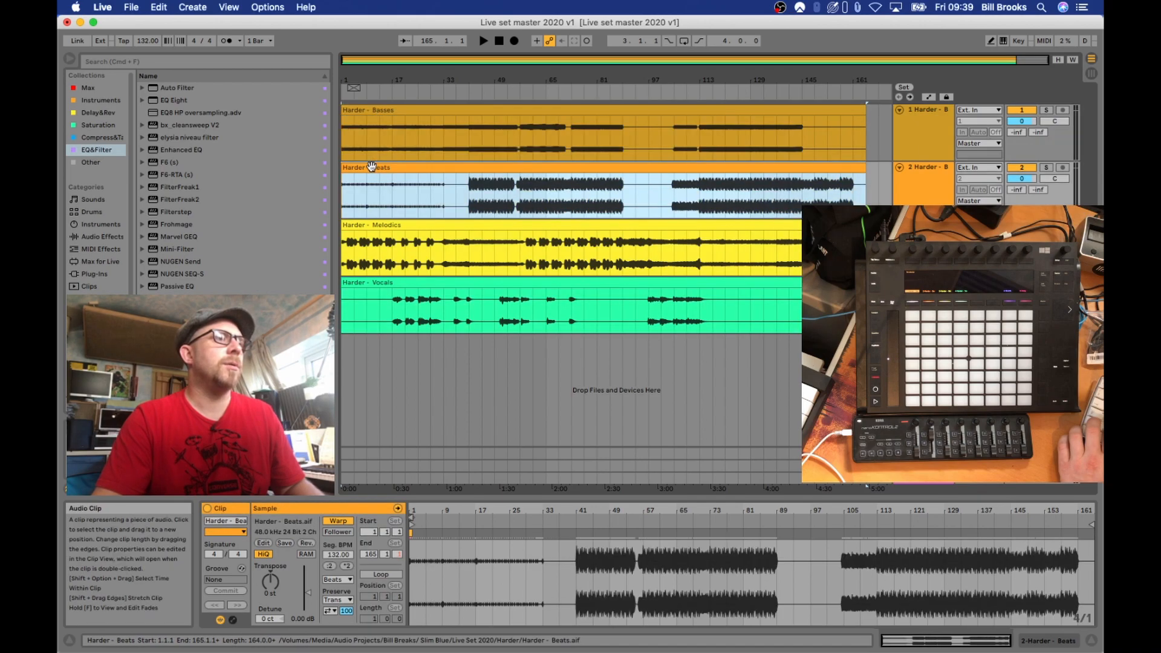
{"action": "left_click", "coordinate": [367, 236]}
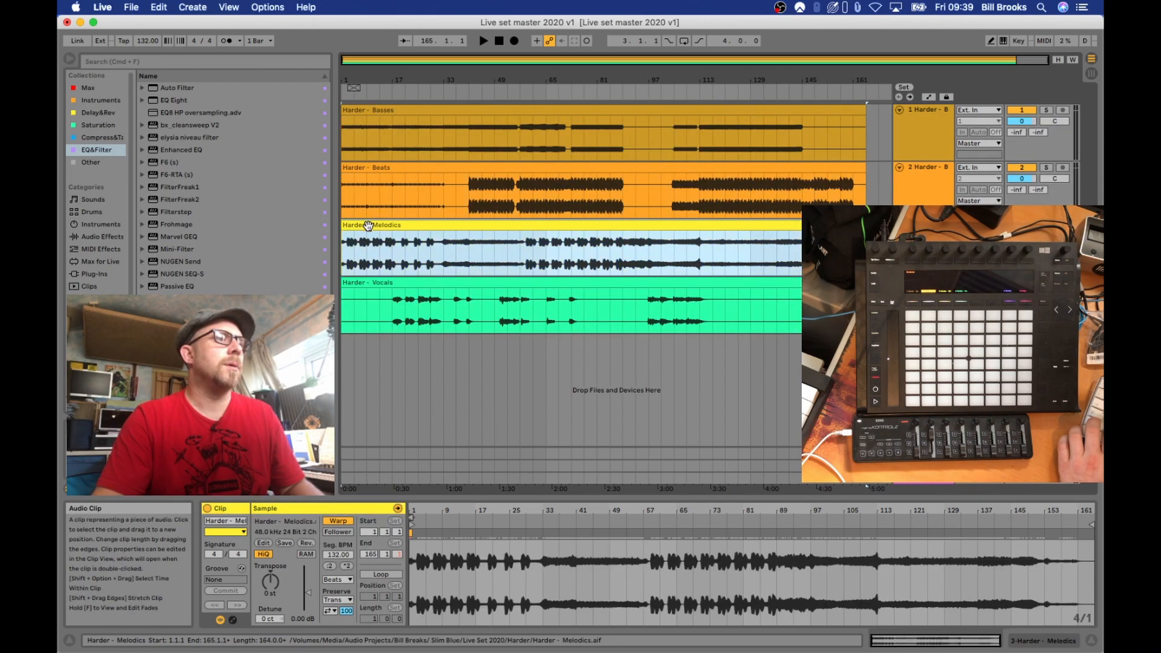
{"action": "left_click", "coordinate": [362, 280]}
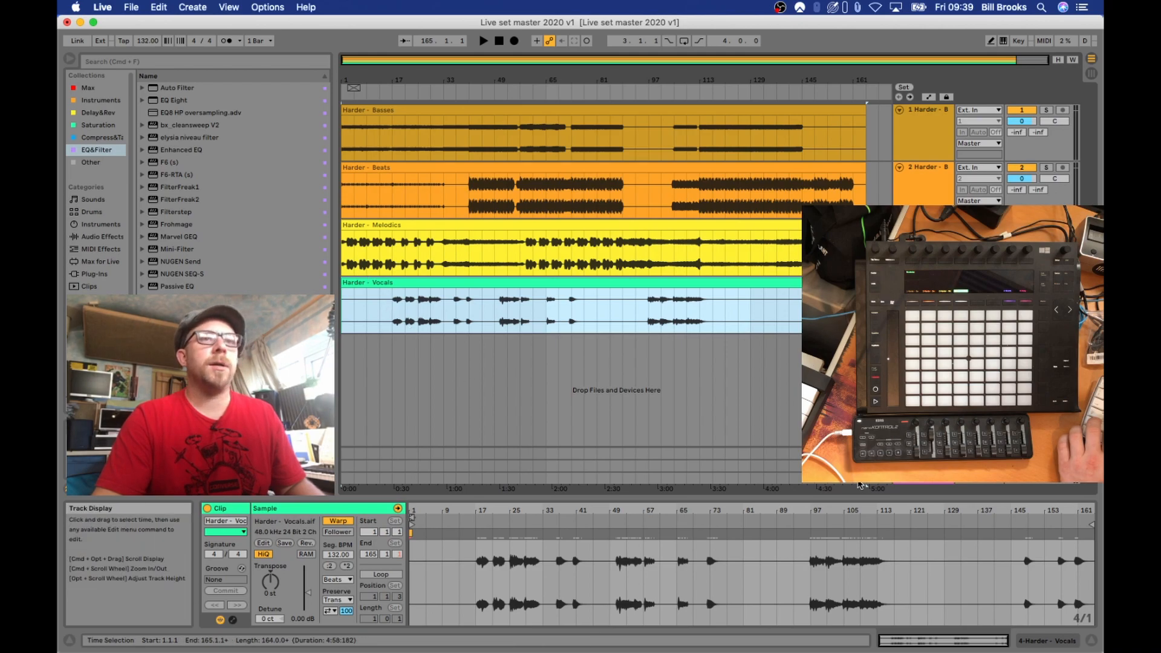
Play the stems against the metronome from the start, bar 41 and bar 113 to check their timing, and save the set
{"action": "left_click_drag", "start_coordinate": [1016, 483], "coordinate": [1016, 482]}
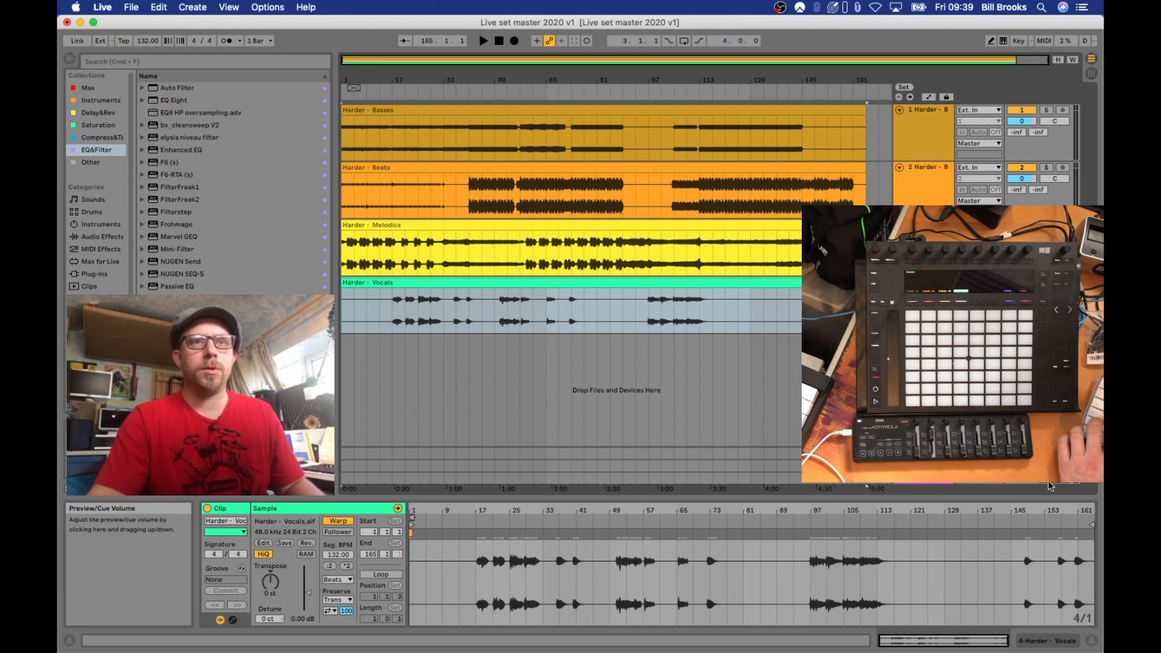
{"action": "left_click", "coordinate": [226, 41]}
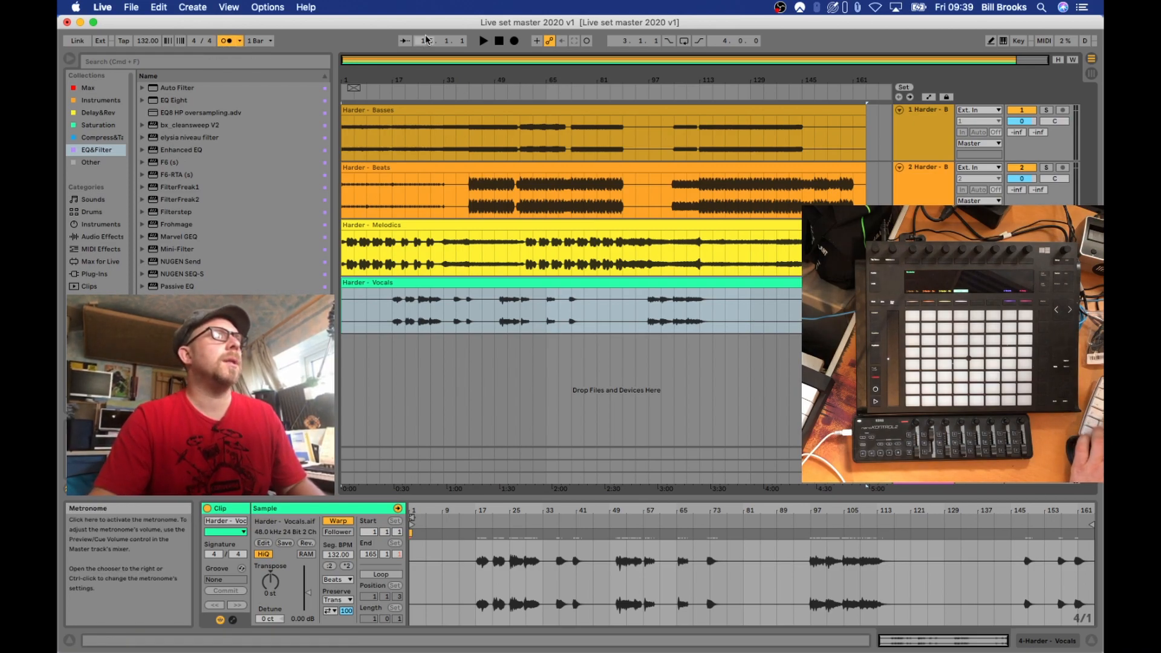
{"action": "key", "text": "space"}
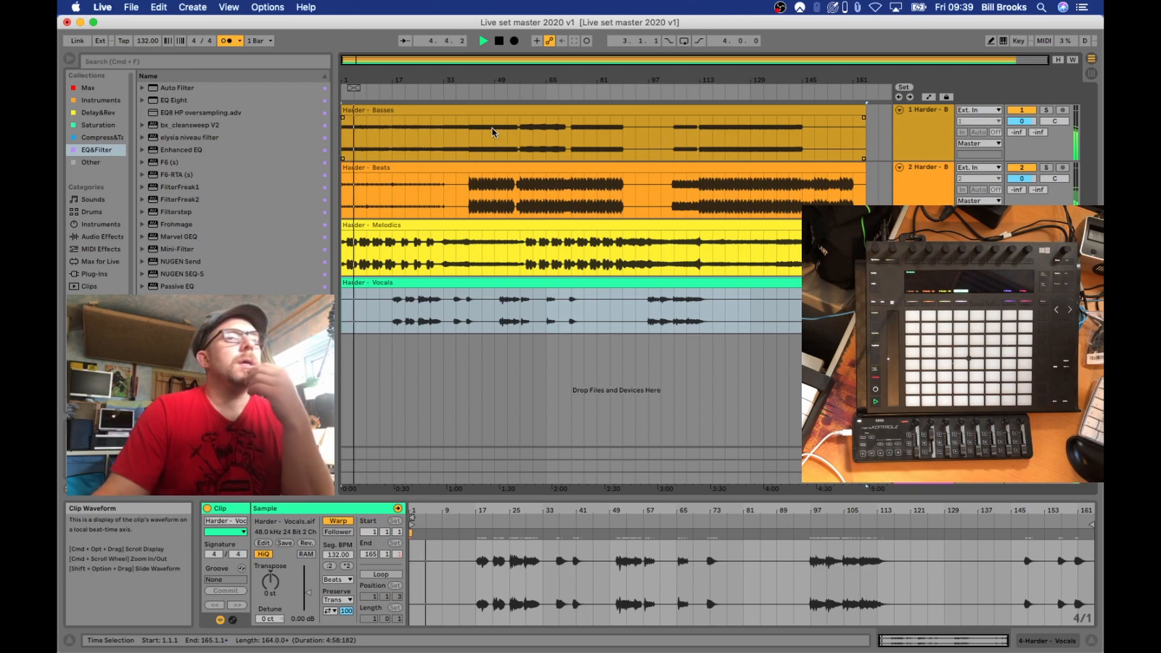
{"action": "key", "text": "space"}
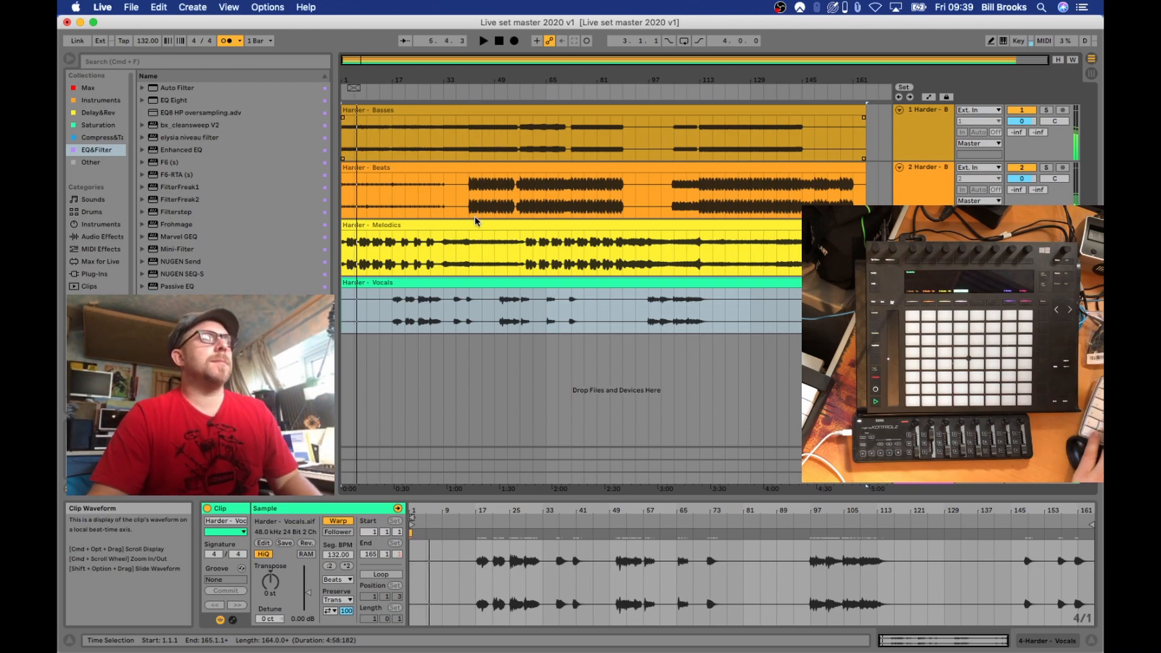
{"action": "left_click", "coordinate": [470, 212]}
{"action": "key", "text": "space"}
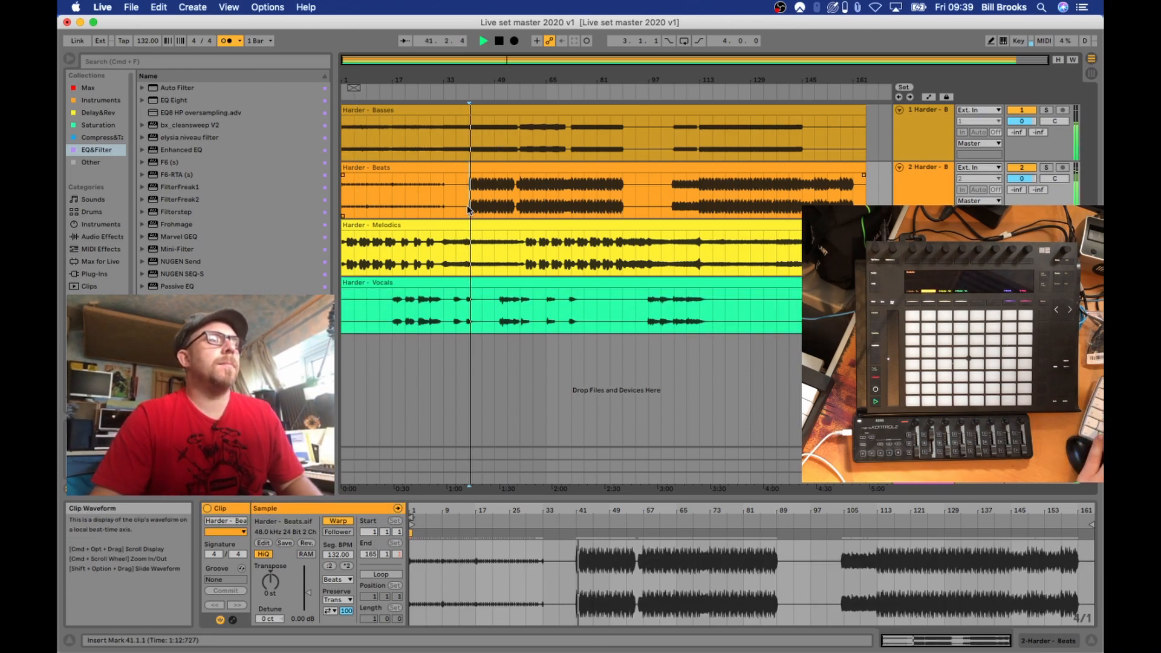
{"action": "left_click", "coordinate": [521, 204]}
{"action": "key", "text": "space"}
{"action": "key", "text": "space"}
{"action": "left_click", "coordinate": [697, 202]}
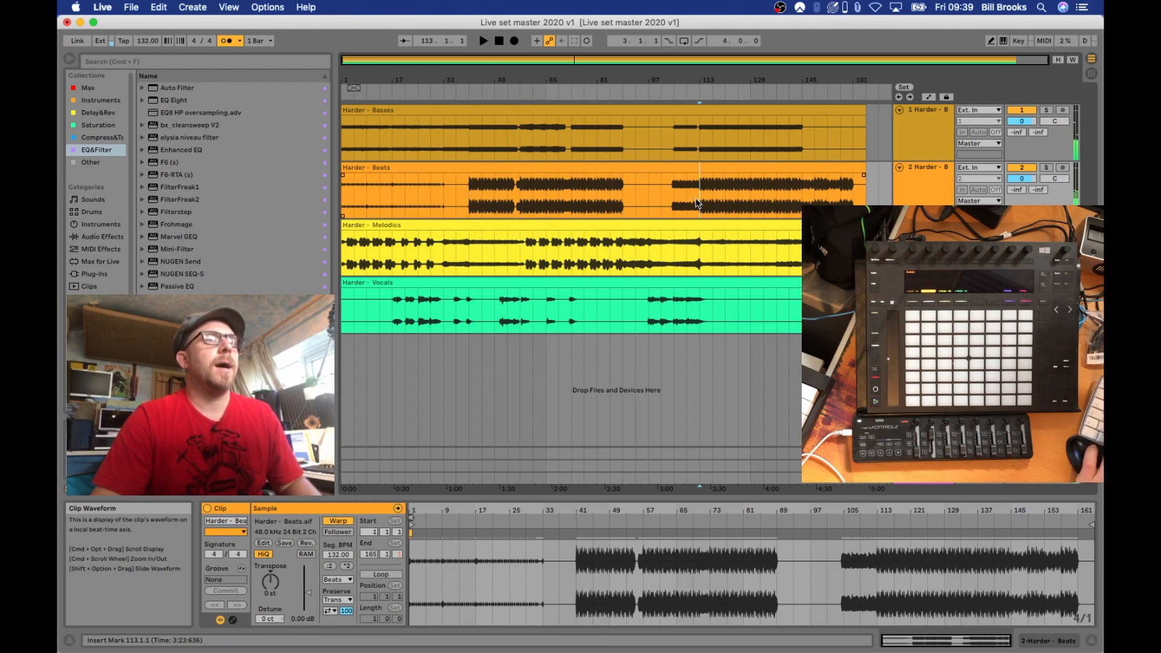
{"action": "key", "text": "space"}
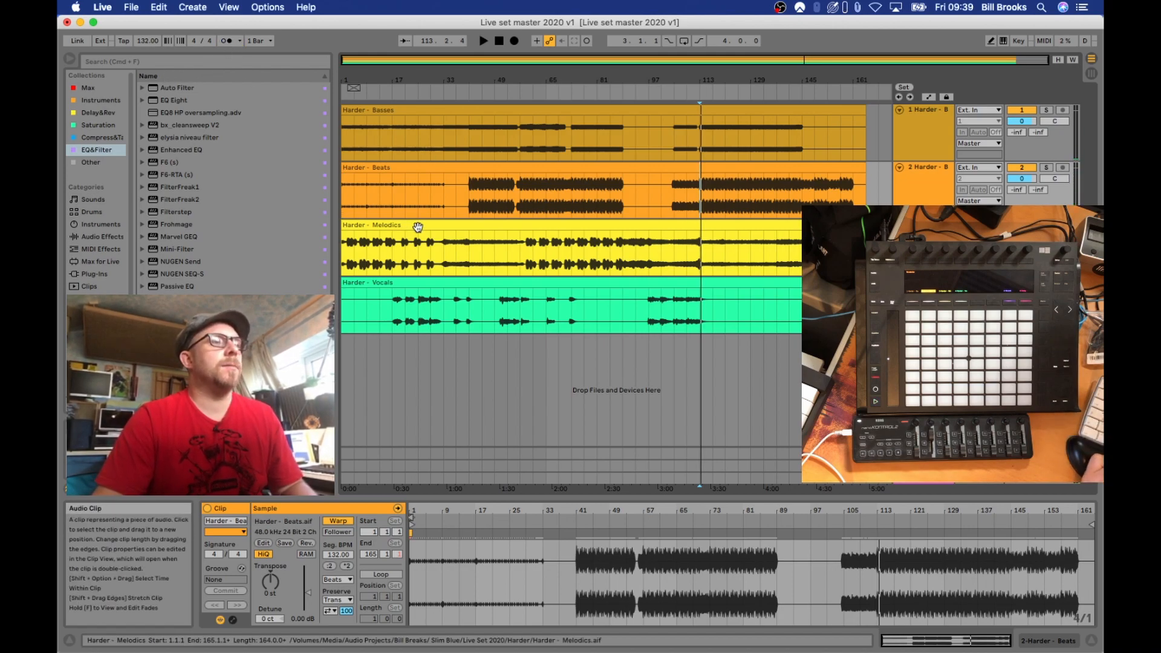
{"action": "key", "text": "super+s"}
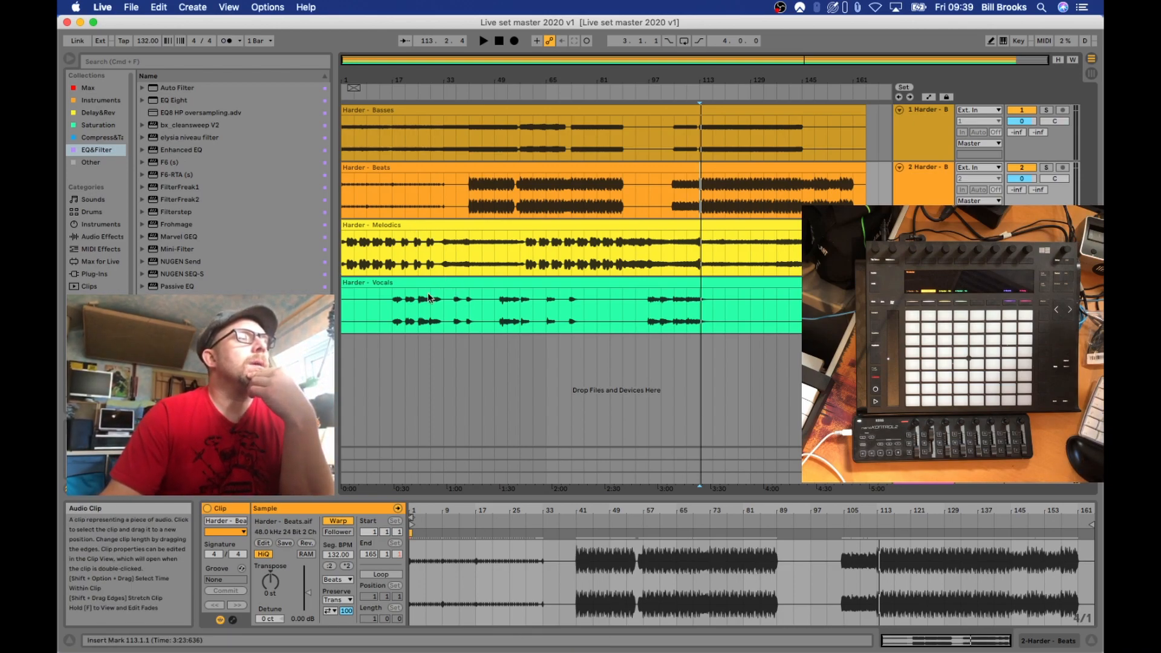
Split the clips on all four stem tracks at bar 17 and at bar 41
{"action": "left_click", "coordinate": [393, 318]}
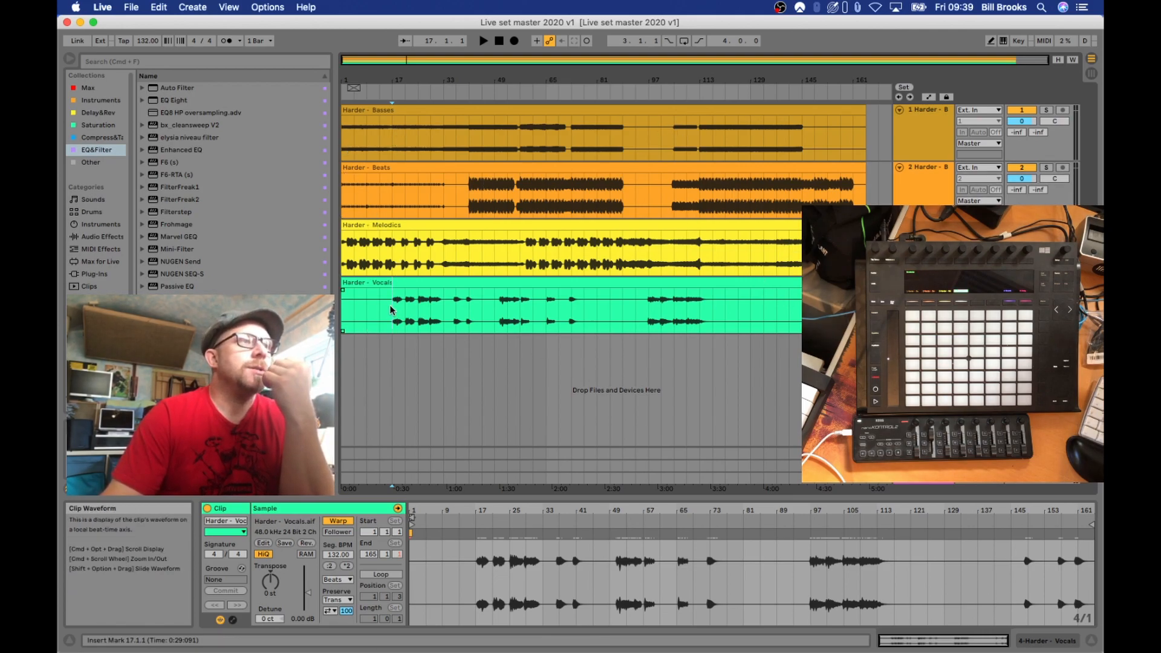
{"action": "left_click_drag", "start_coordinate": [392, 312], "coordinate": [337, 139]}
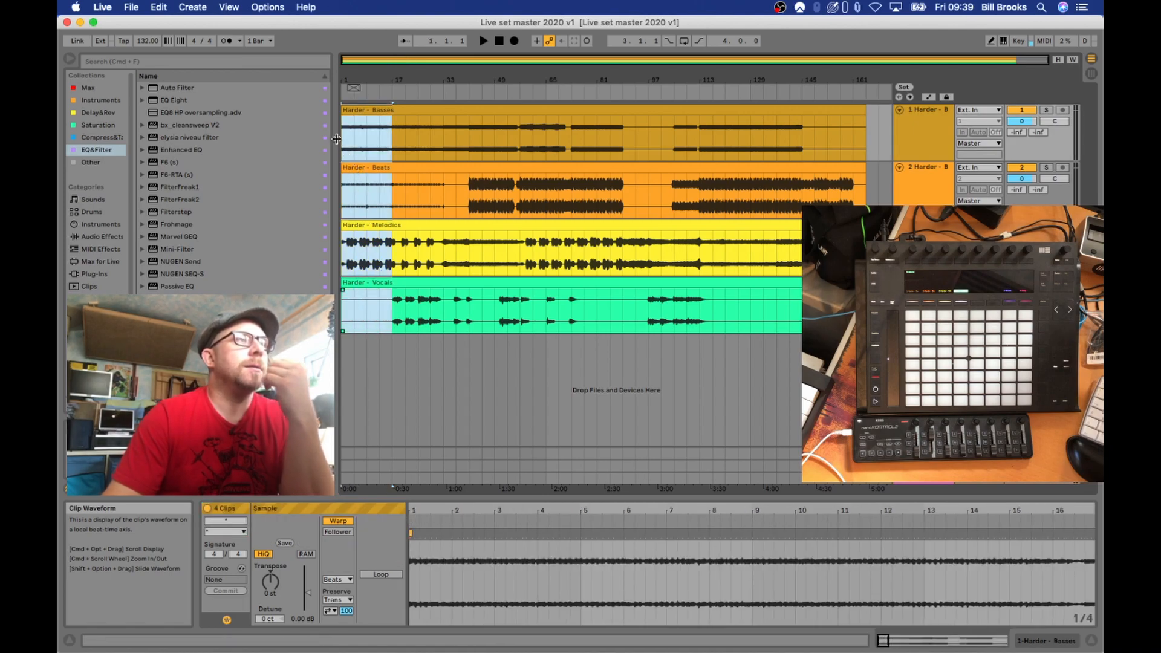
{"action": "key", "text": "super+e"}
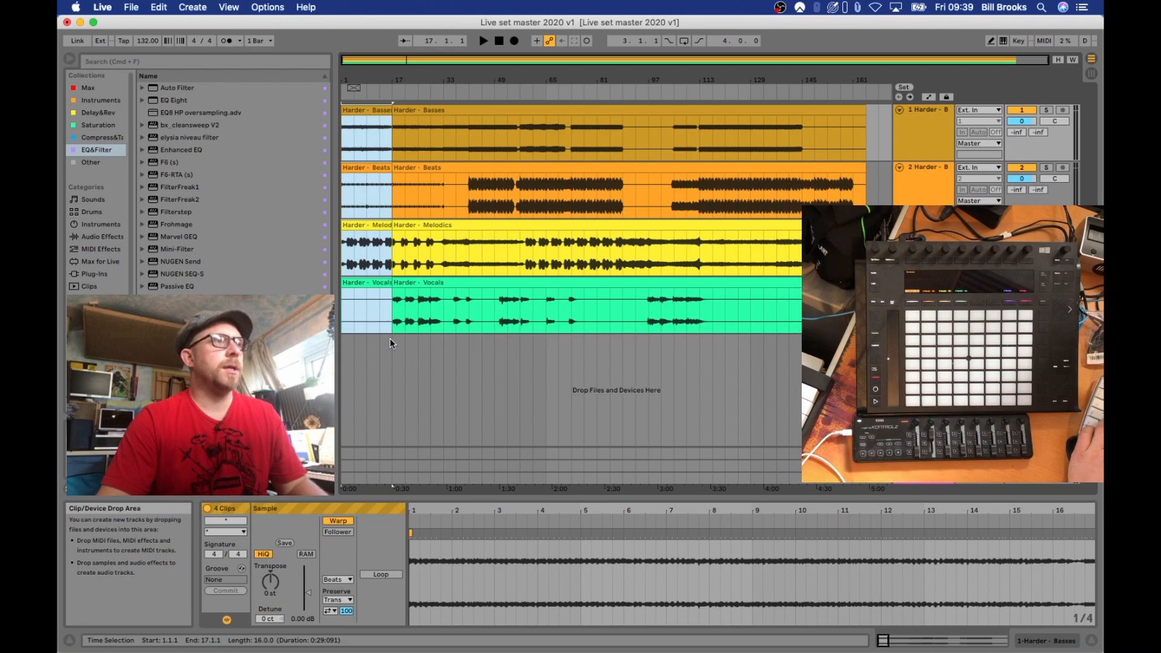
{"action": "left_click_drag", "start_coordinate": [389, 339], "coordinate": [474, 131]}
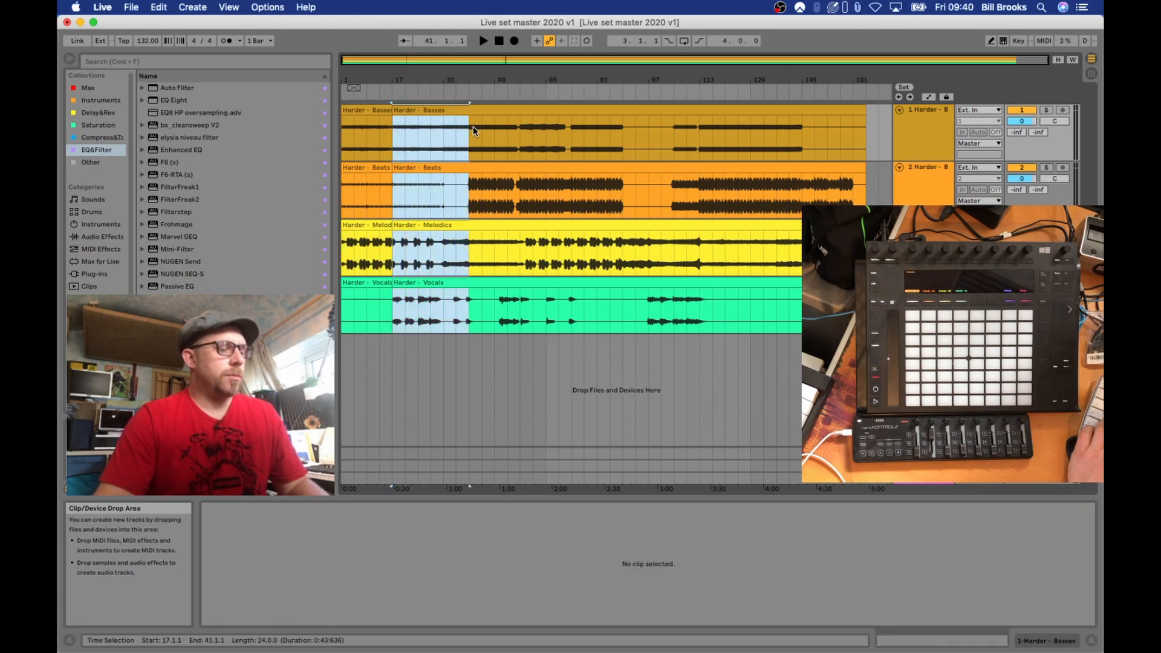
{"action": "key", "text": "super+e"}
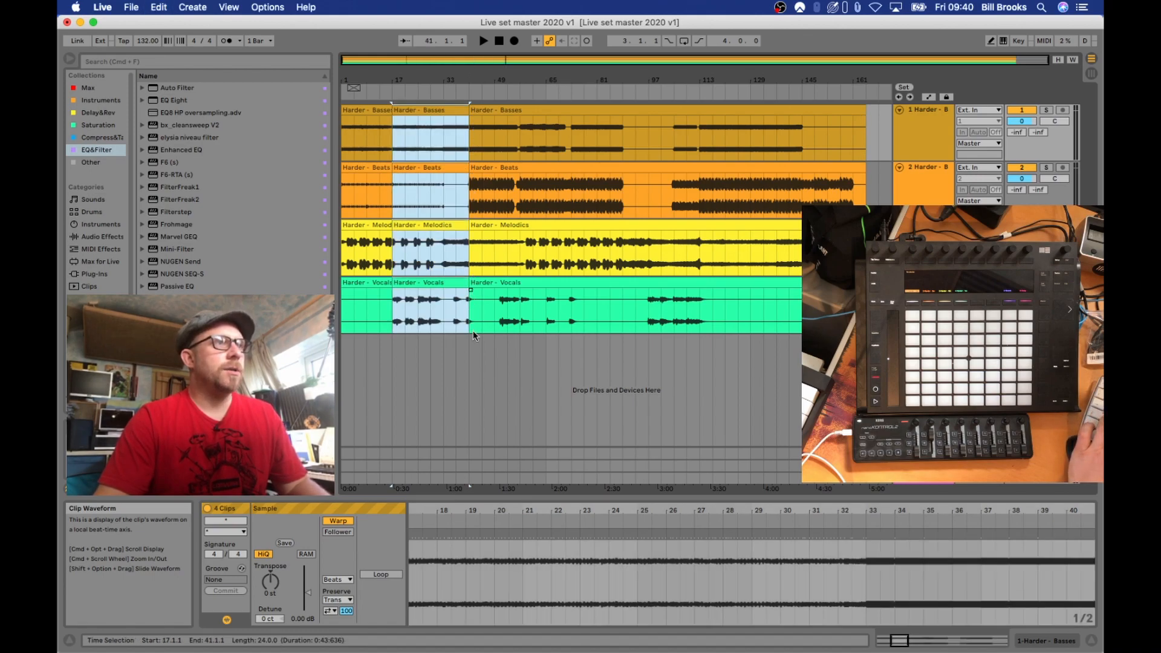
{"action": "left_click", "coordinate": [466, 351]}
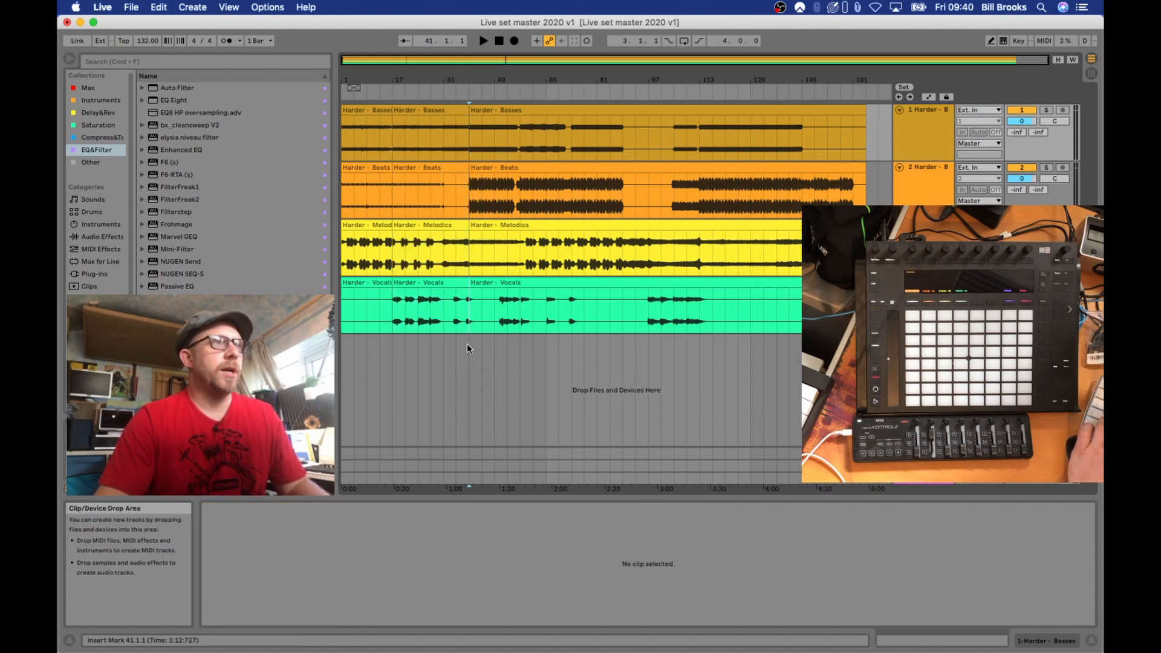
Split the clips on all four stem tracks at bars 33, 57 and 73
{"action": "left_click_drag", "start_coordinate": [455, 306], "coordinate": [465, 131]}
{"action": "key", "text": "super+e"}
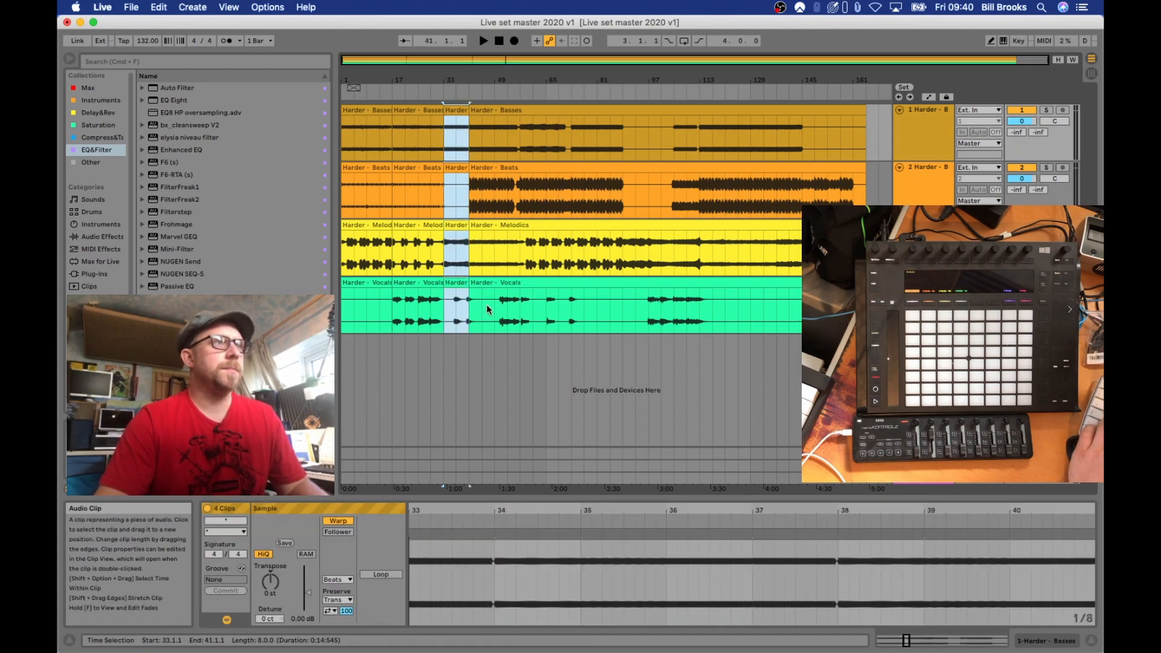
{"action": "left_click_drag", "start_coordinate": [470, 308], "coordinate": [525, 125]}
{"action": "key", "text": "super+e"}
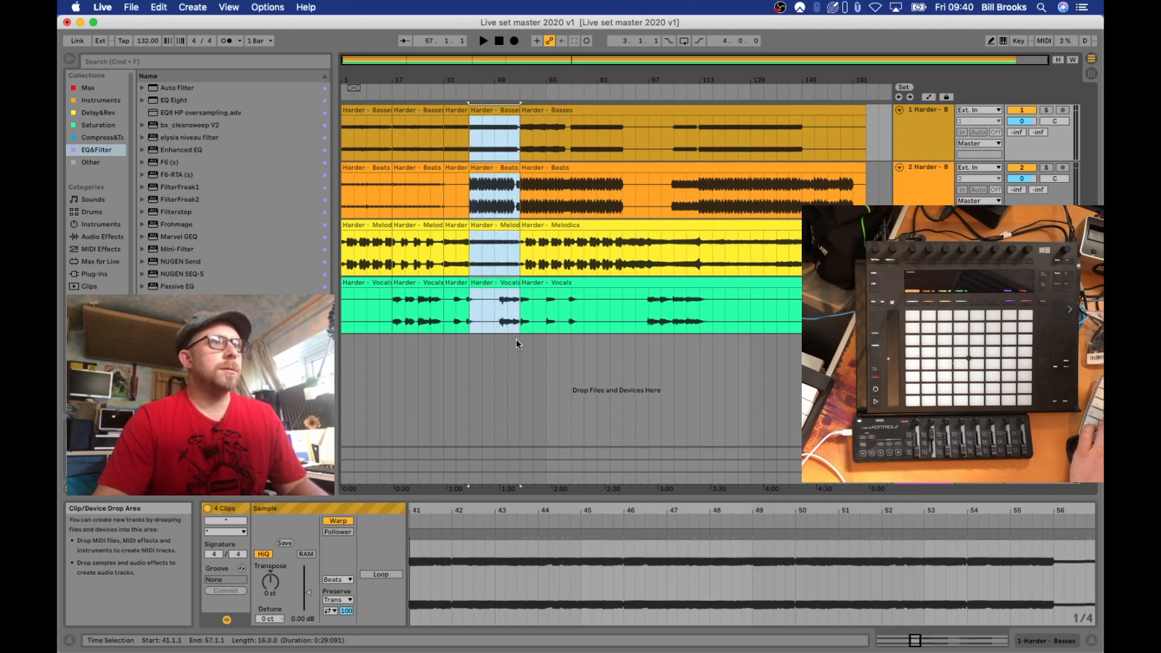
{"action": "left_click", "coordinate": [519, 339]}
{"action": "left_click_drag", "start_coordinate": [519, 330], "coordinate": [566, 121]}
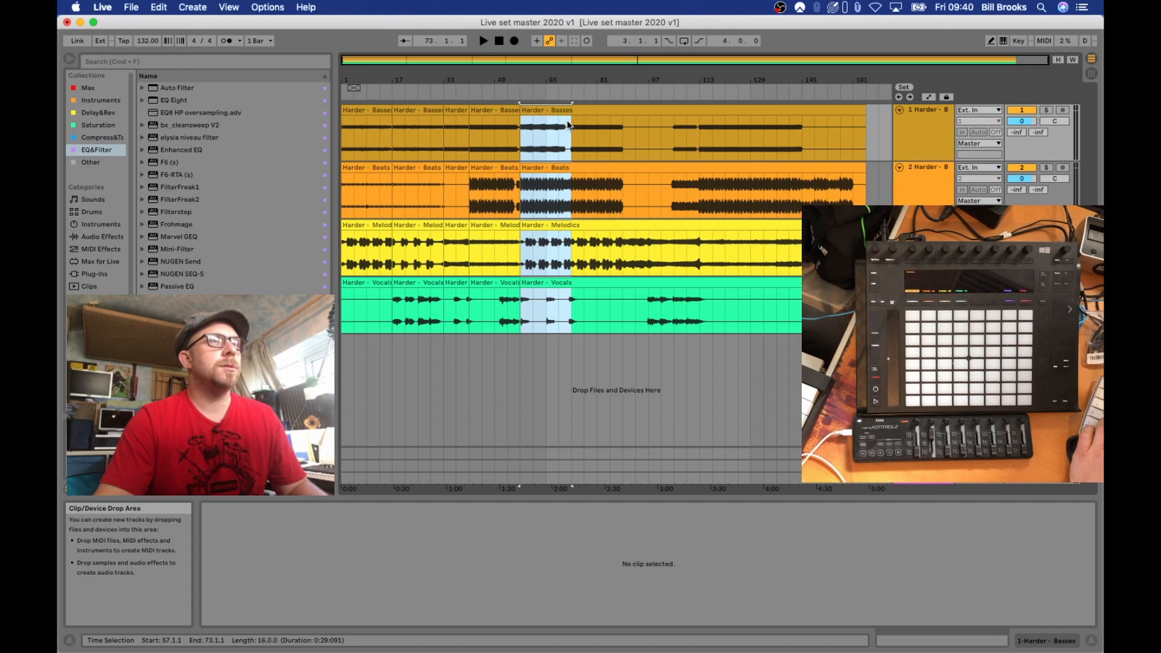
{"action": "key", "text": "super+e"}
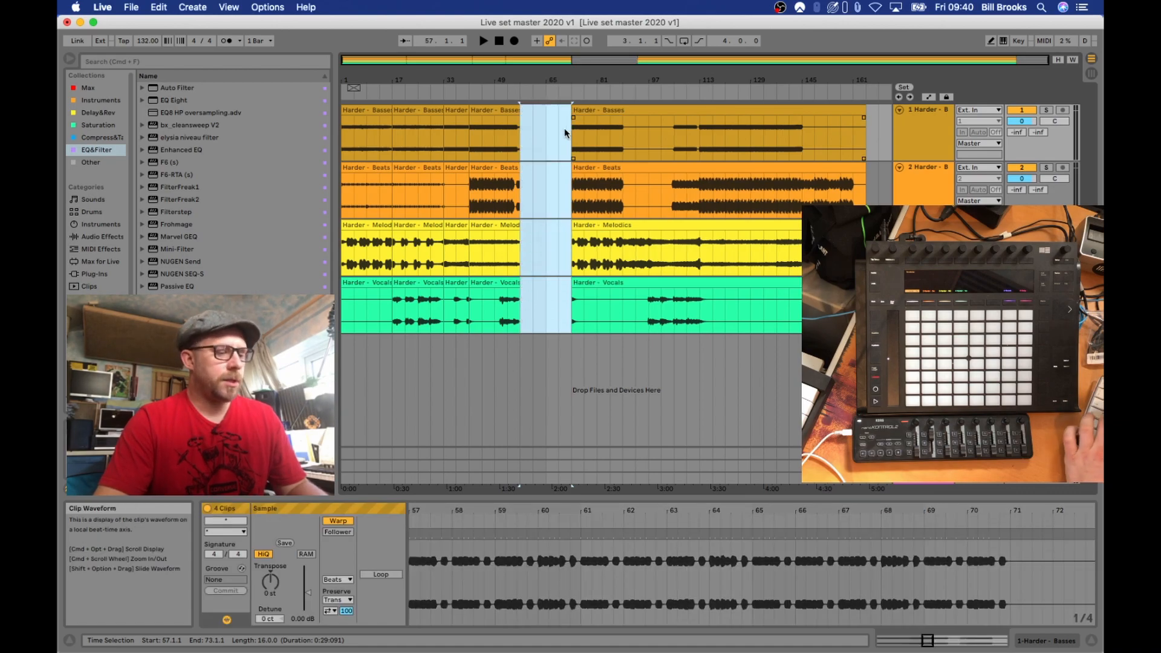
Split the clips on all four stem tracks at bar 89 and at bar 113
{"action": "left_click_drag", "start_coordinate": [571, 340], "coordinate": [618, 129]}
{"action": "key", "text": "super+e"}
{"action": "left_click_drag", "start_coordinate": [621, 332], "coordinate": [700, 128]}
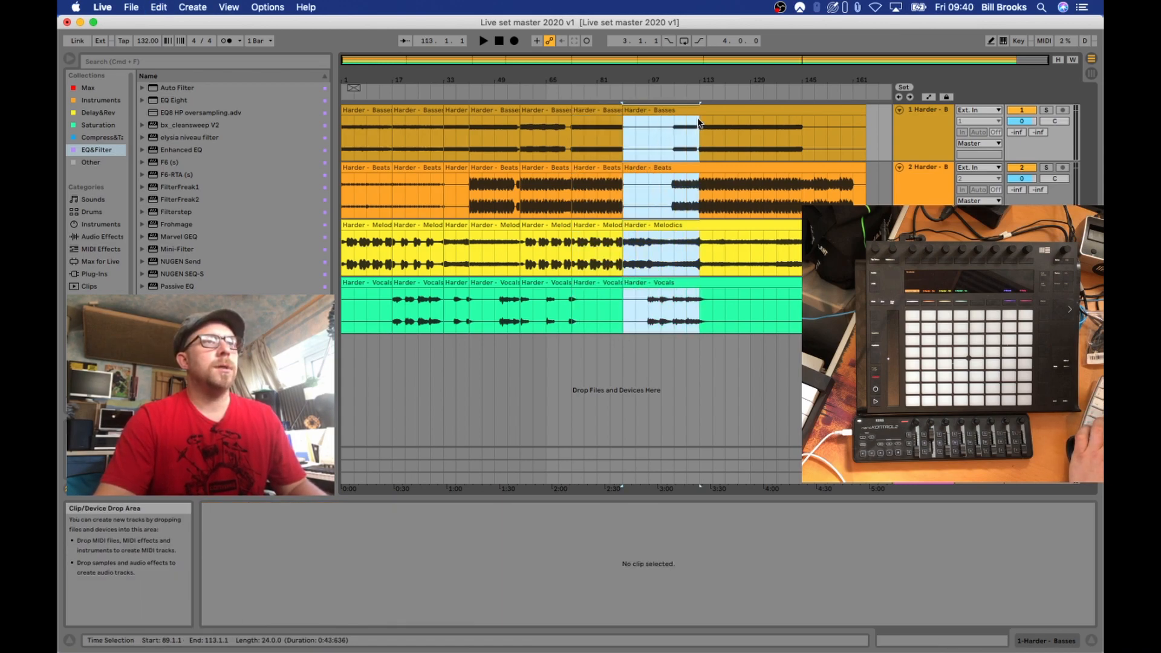
{"action": "key", "text": "super+e"}
Split the clips on all four stem tracks at bar 129 and at bar 145
{"action": "left_click_drag", "start_coordinate": [703, 335], "coordinate": [751, 101]}
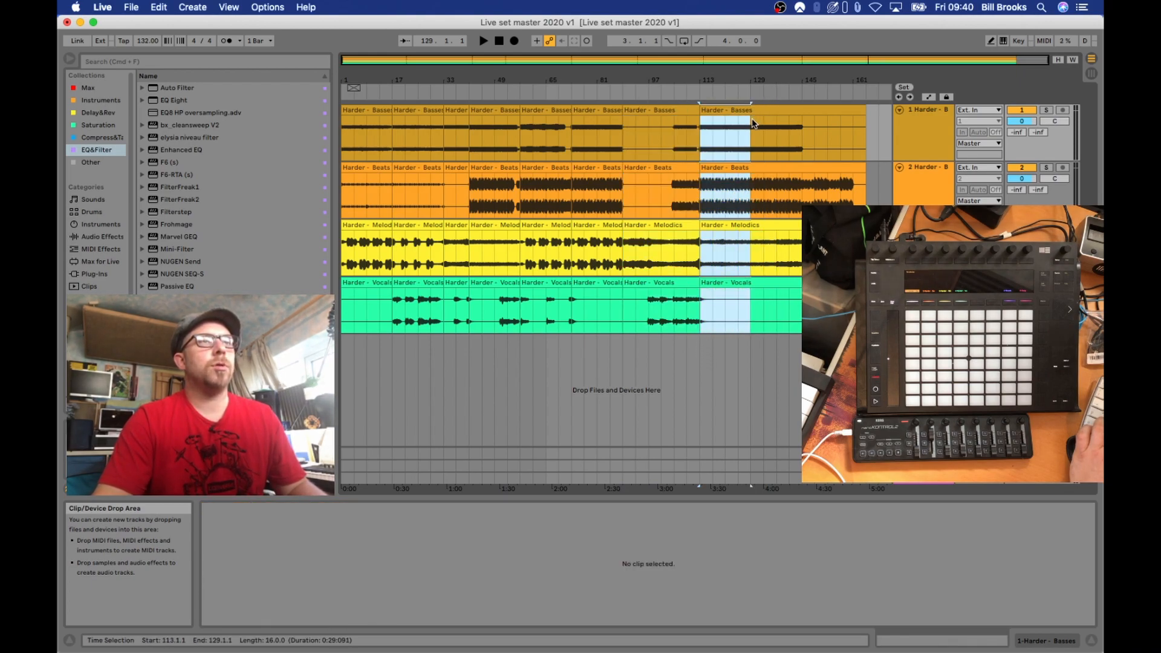
{"action": "key", "text": "super+e"}
{"action": "left_click_drag", "start_coordinate": [750, 359], "coordinate": [800, 118]}
{"action": "key", "text": "super+e"}
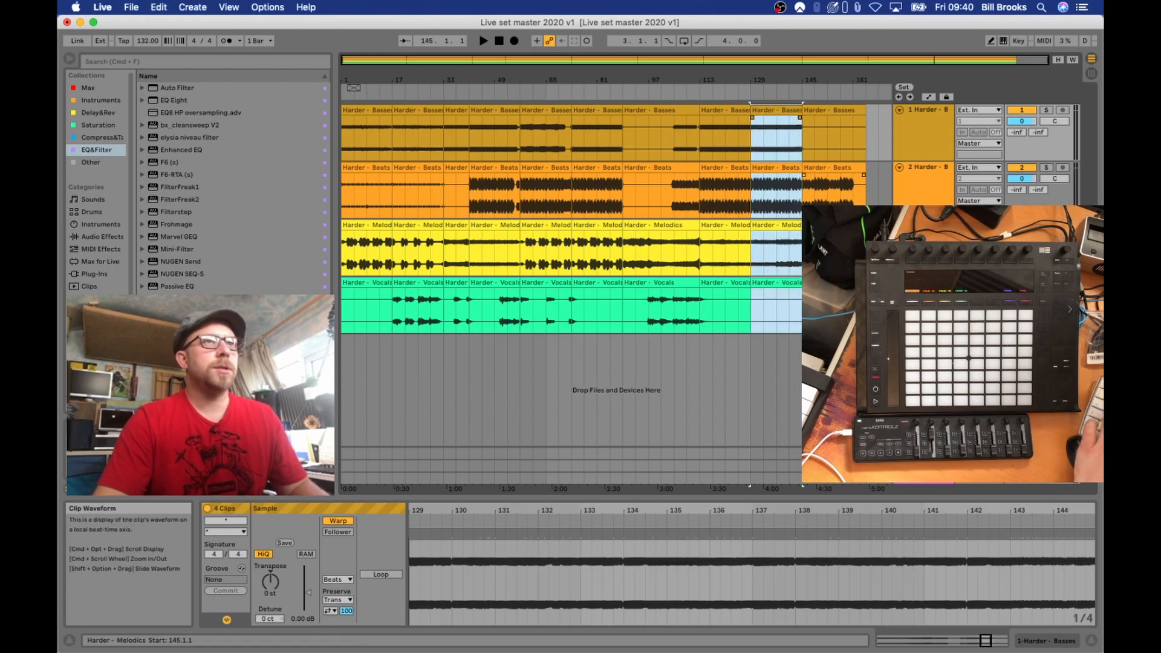
{"action": "left_click_drag", "start_coordinate": [803, 358], "coordinate": [868, 91]}
Copy all the split stem clips from the Arrangement into the Session View, with the first Basses section in scene 1 of track 1
{"action": "left_click", "coordinate": [713, 309]}
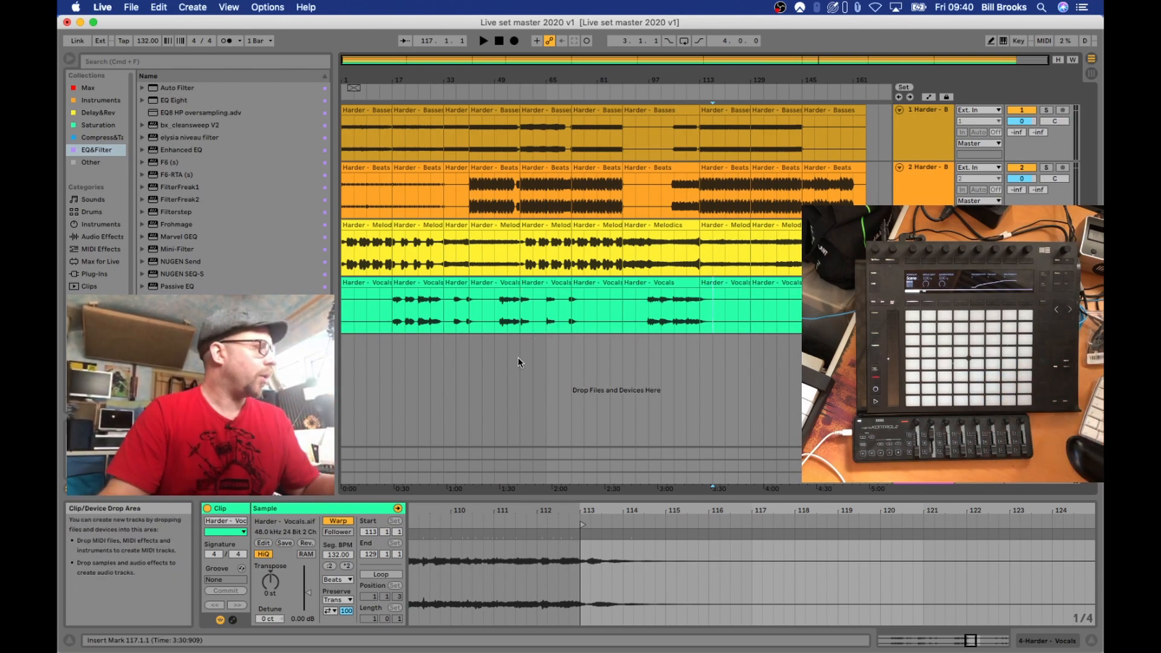
{"action": "left_click", "coordinate": [405, 308]}
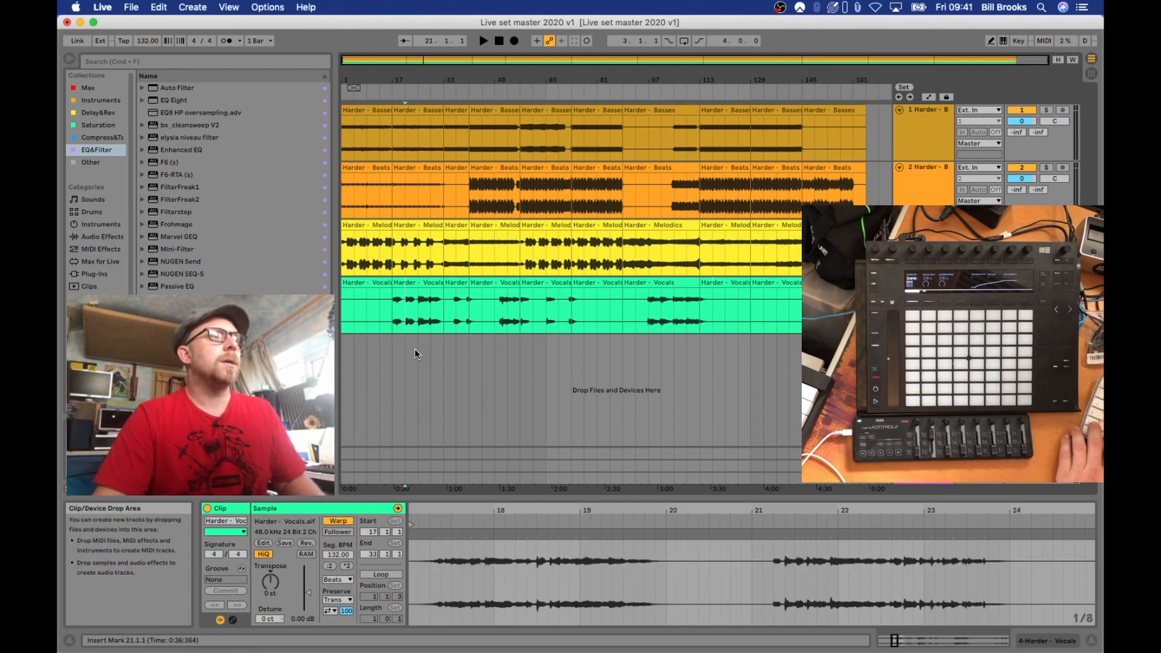
{"action": "left_click", "coordinate": [371, 114]}
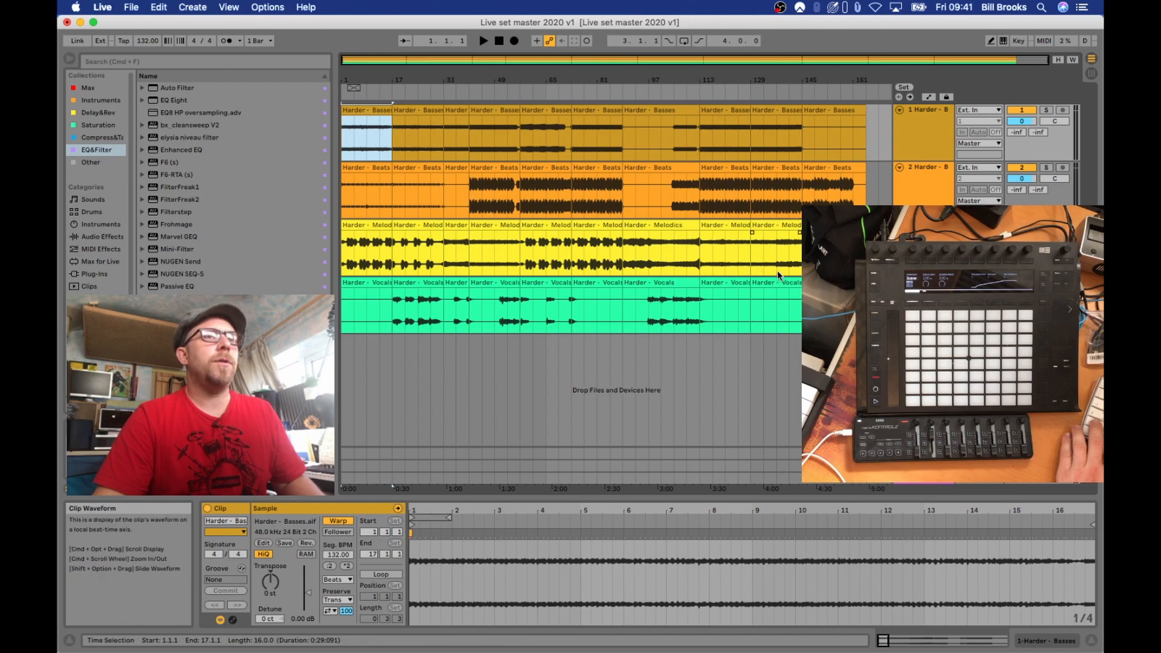
{"action": "left_click", "coordinate": [821, 283], "text": "shift"}
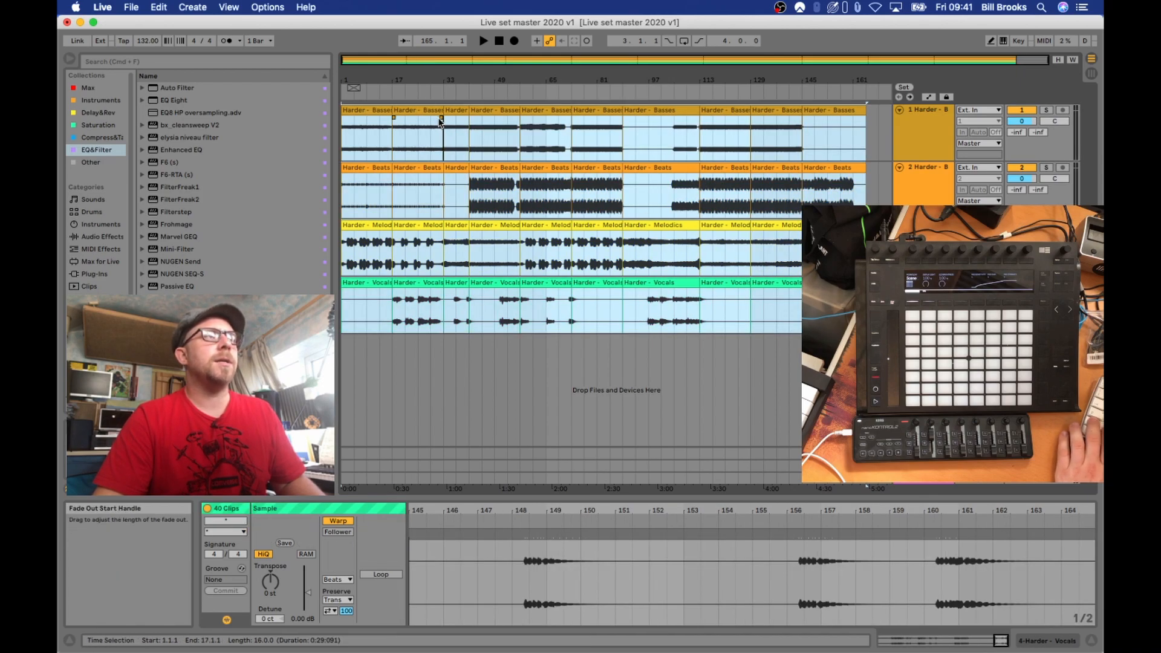
{"action": "left_click", "coordinate": [364, 112]}
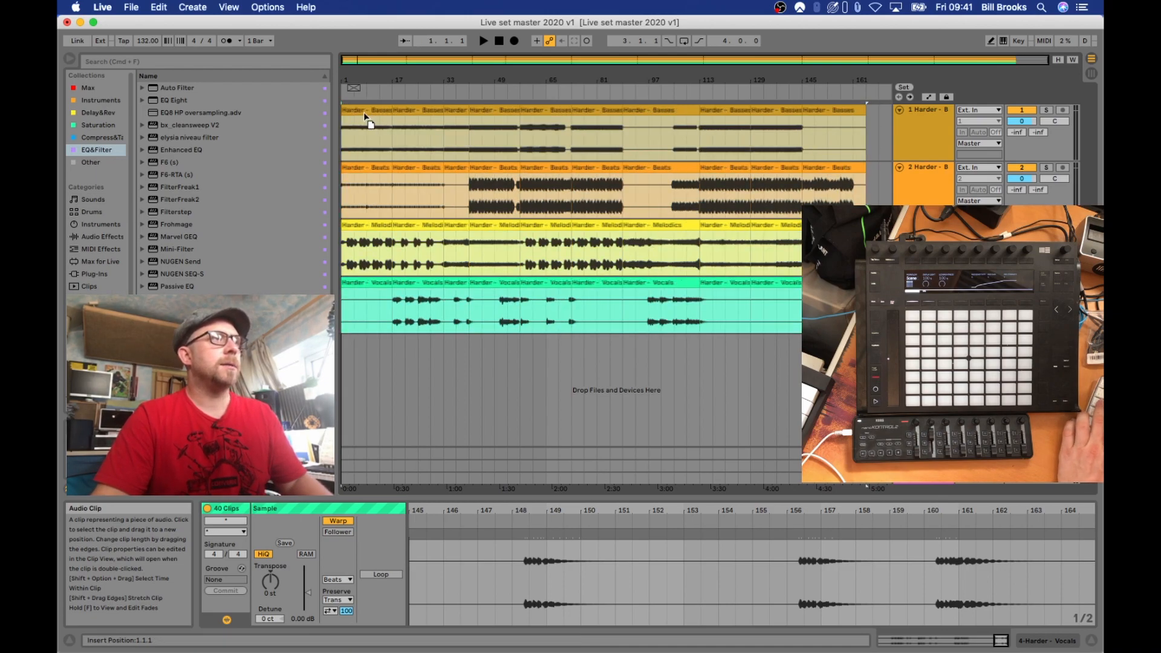
{"action": "key", "text": "Tab"}
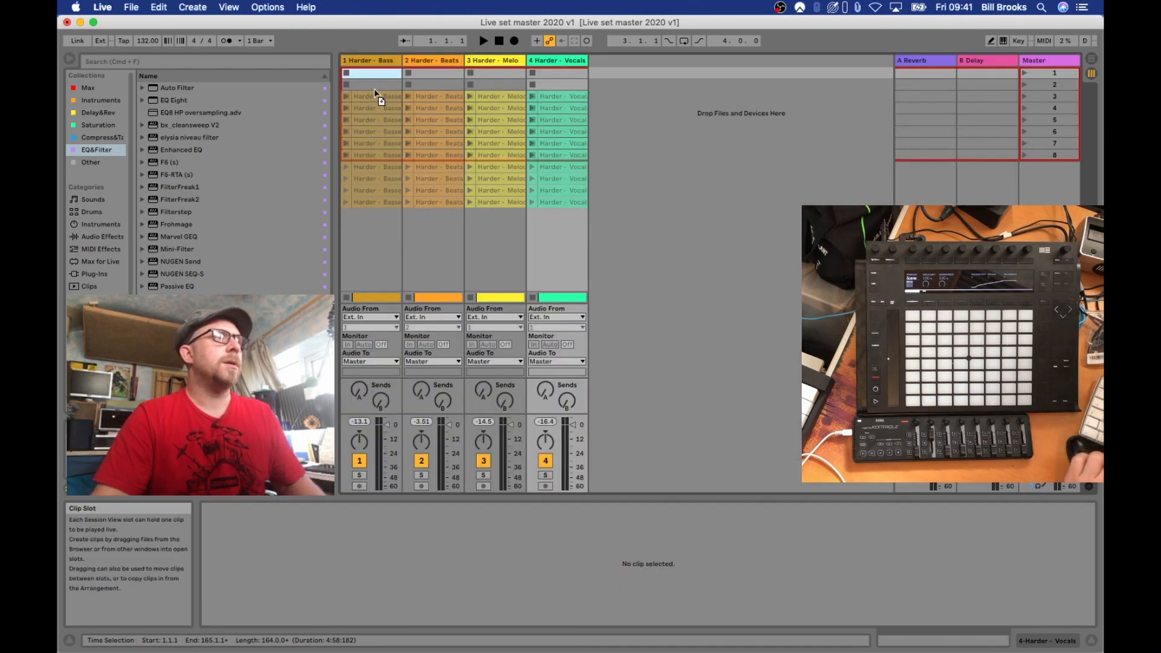
{"action": "left_click_drag", "start_coordinate": [377, 84], "coordinate": [376, 81]}
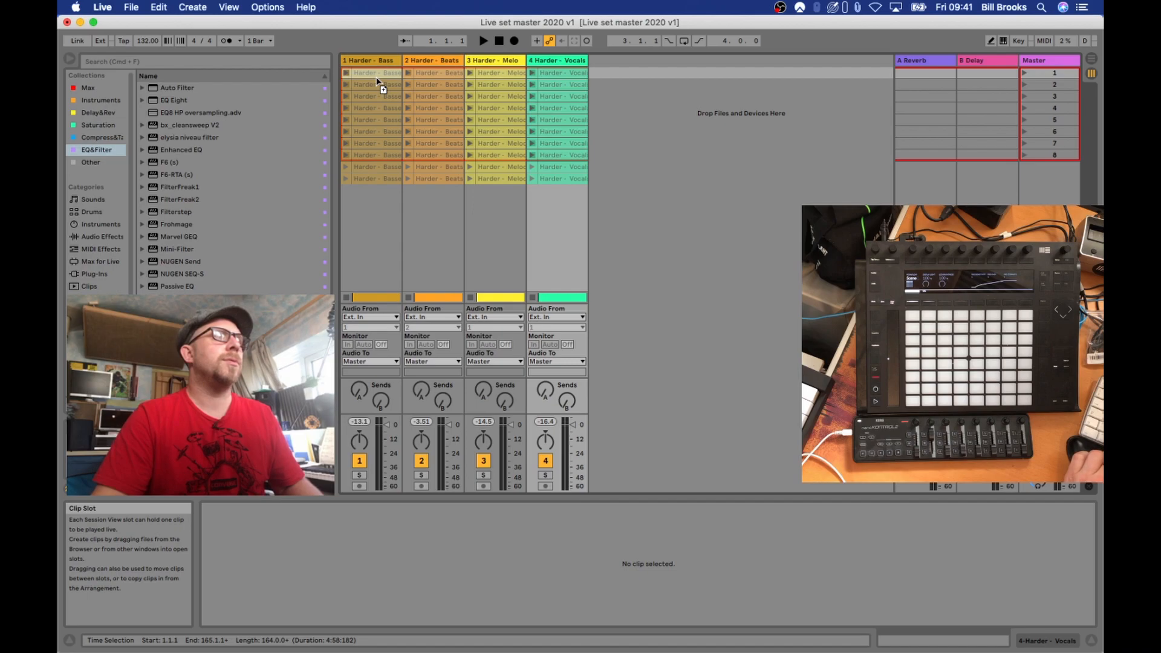
{"action": "left_click_drag", "start_coordinate": [377, 81], "coordinate": [376, 81]}
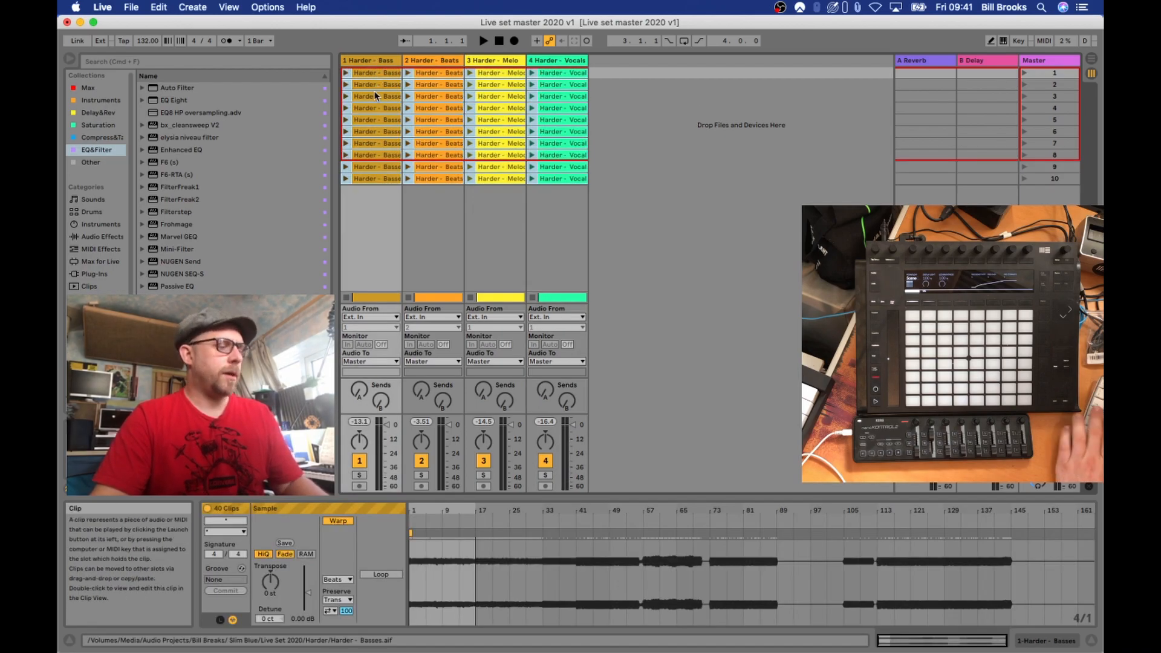
{"action": "key", "text": "Tab"}
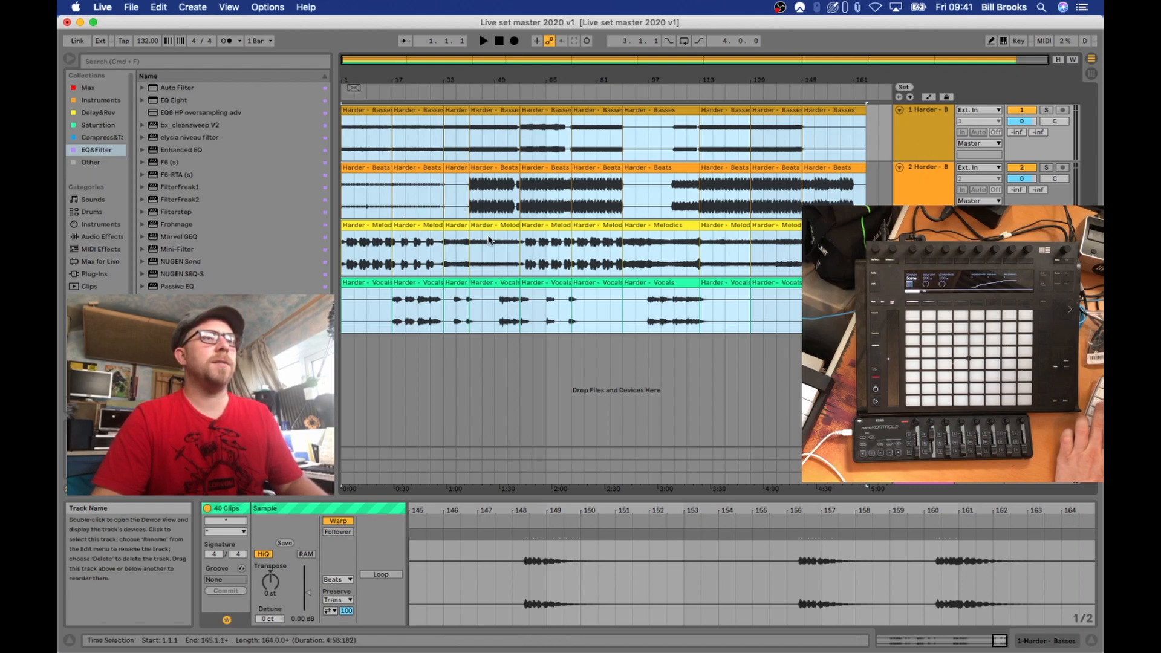
{"action": "key", "text": "Tab"}
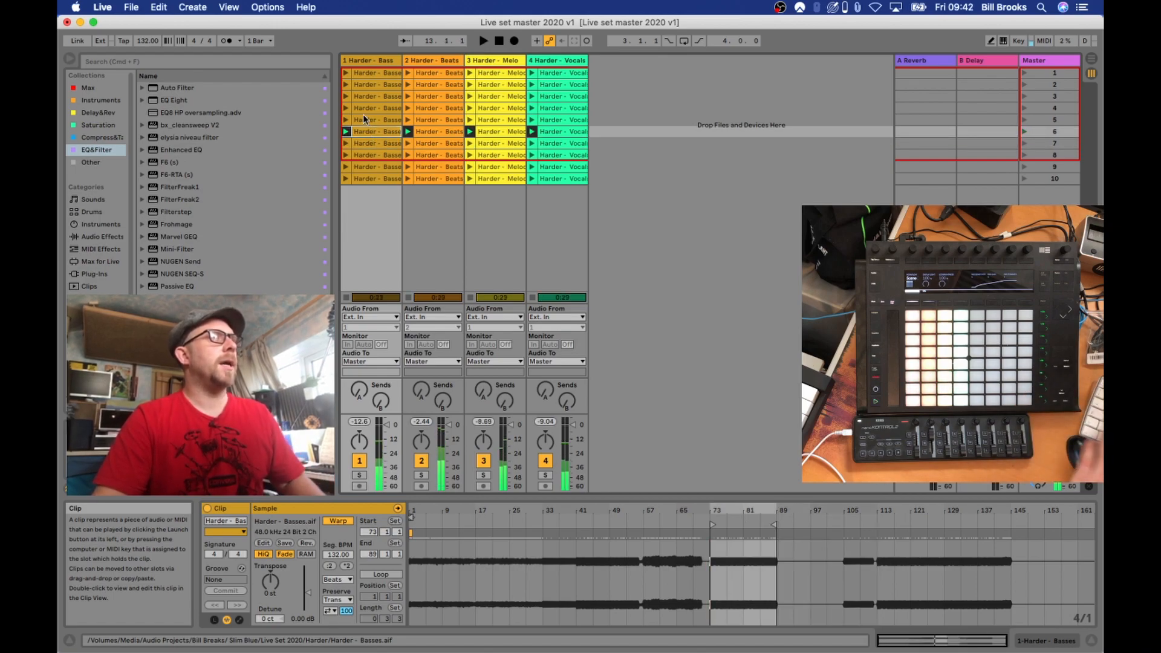
Recolour the Basses clips in scenes 4 to 6 brown
{"action": "left_click", "coordinate": [369, 129], "text": "shift"}
{"action": "right_click", "coordinate": [363, 128]}
{"action": "right_click", "coordinate": [362, 128]}
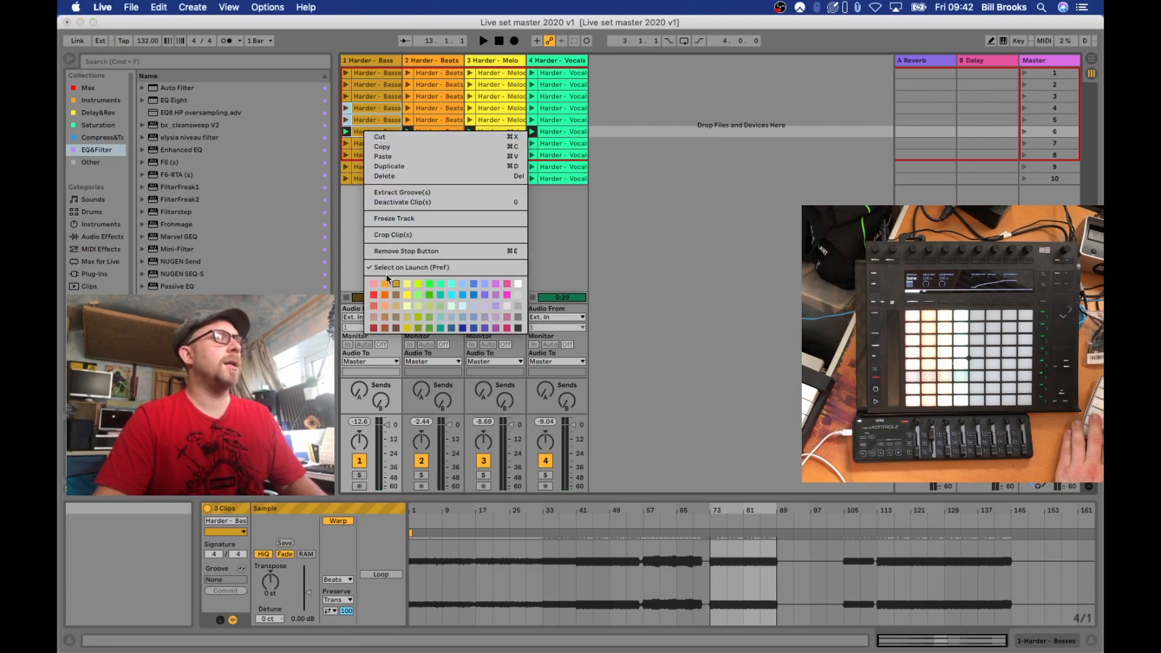
{"action": "left_click", "coordinate": [396, 294]}
Recolour the Beats clips in scenes 4 to 6 a darker orange
{"action": "left_click", "coordinate": [433, 107]}
{"action": "left_click", "coordinate": [432, 129], "text": "shift"}
{"action": "right_click", "coordinate": [432, 128]}
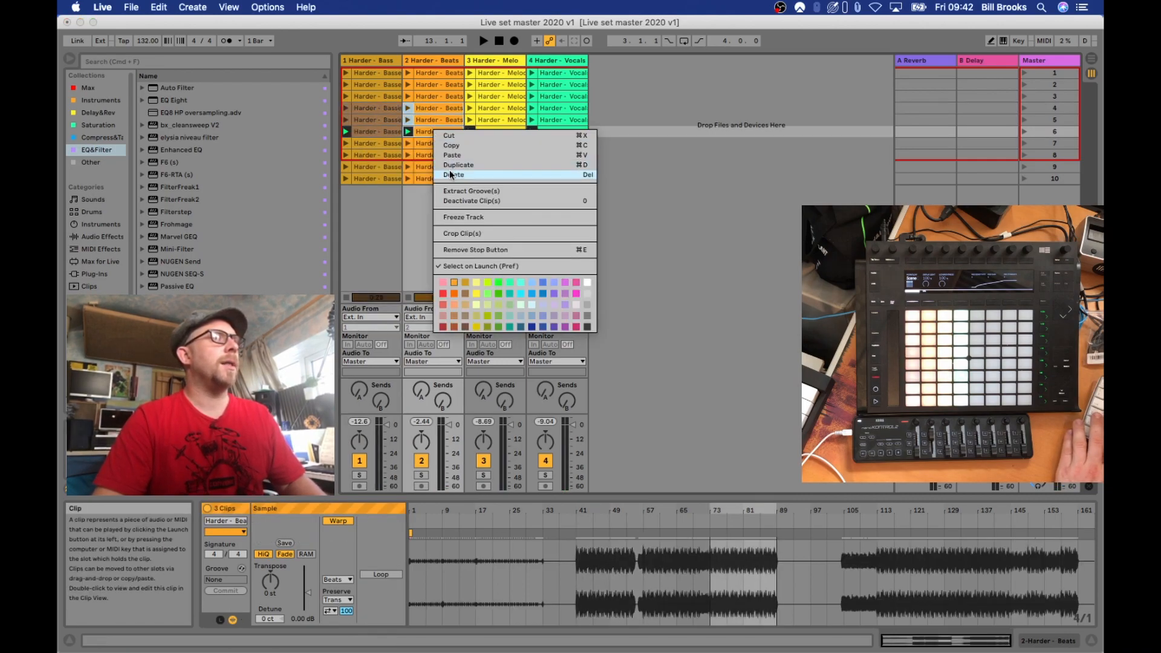
{"action": "left_click", "coordinate": [457, 296]}
Recolour the Melodics clips in scenes 4 to 6 dark yellow
{"action": "left_click", "coordinate": [507, 108]}
{"action": "left_click", "coordinate": [502, 131], "text": "shift"}
{"action": "right_click", "coordinate": [503, 131]}
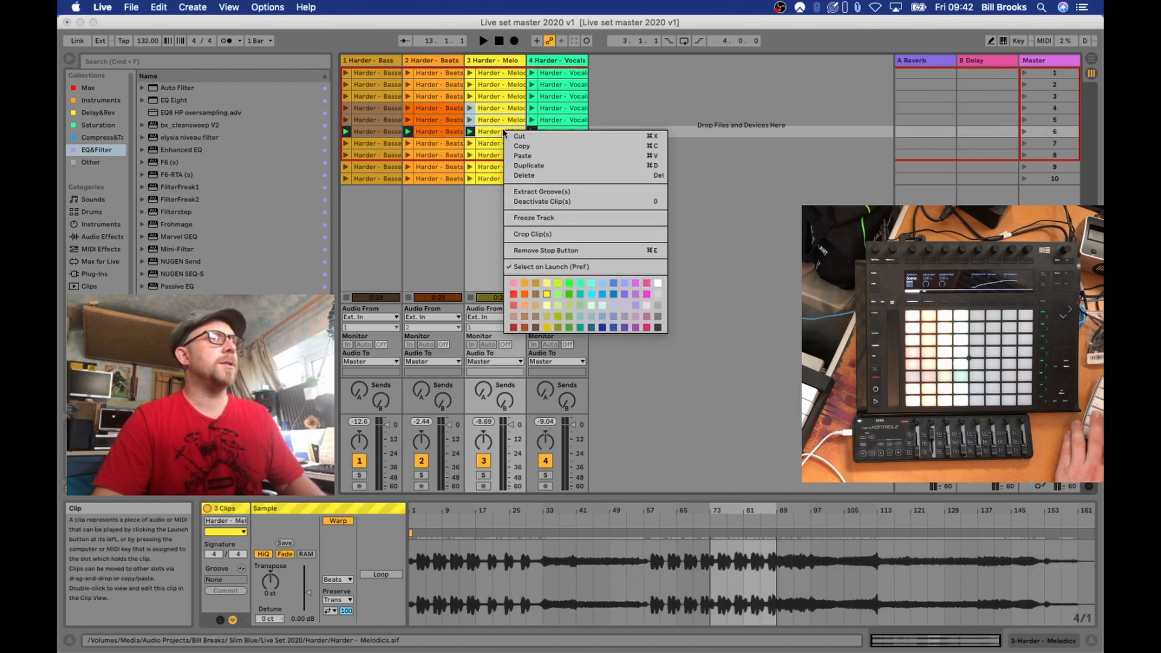
{"action": "left_click", "coordinate": [546, 325]}
Recolour the Vocals clips in scenes 4 to 6 teal
{"action": "left_click", "coordinate": [549, 106]}
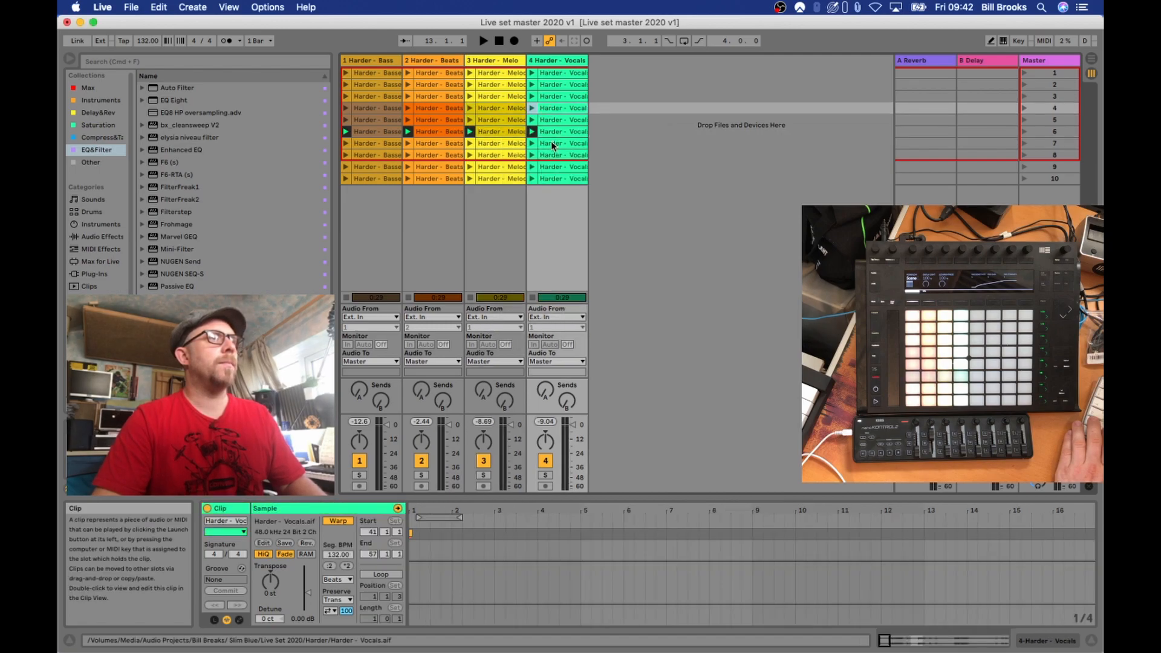
{"action": "left_click", "coordinate": [557, 130], "text": "shift"}
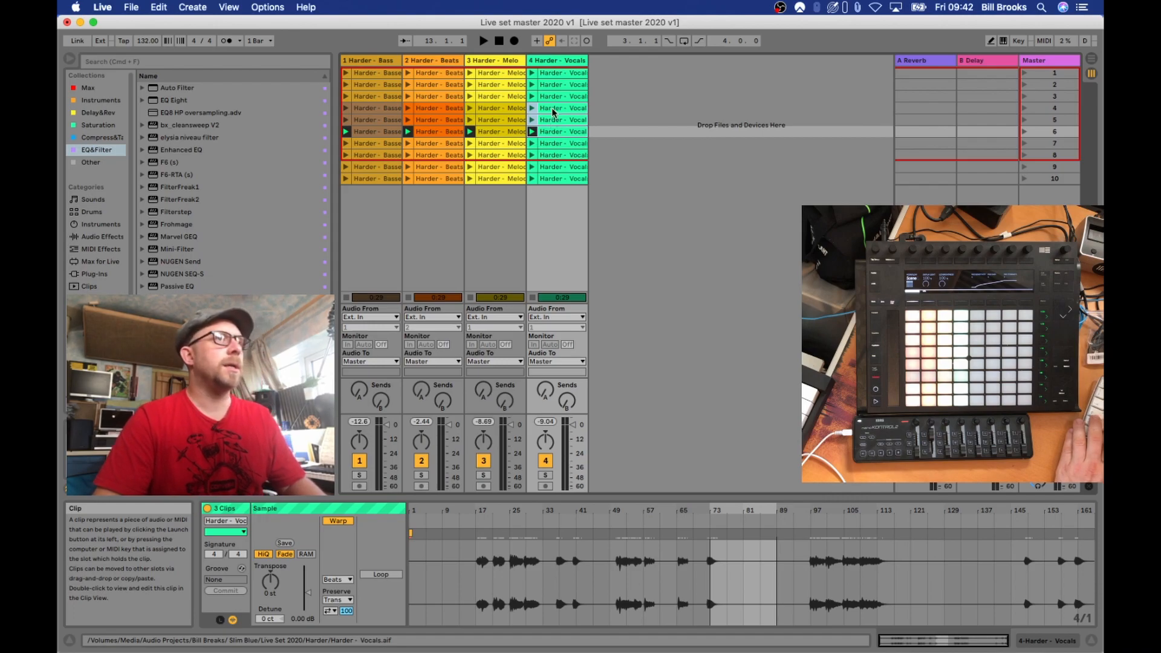
{"action": "right_click", "coordinate": [553, 116]}
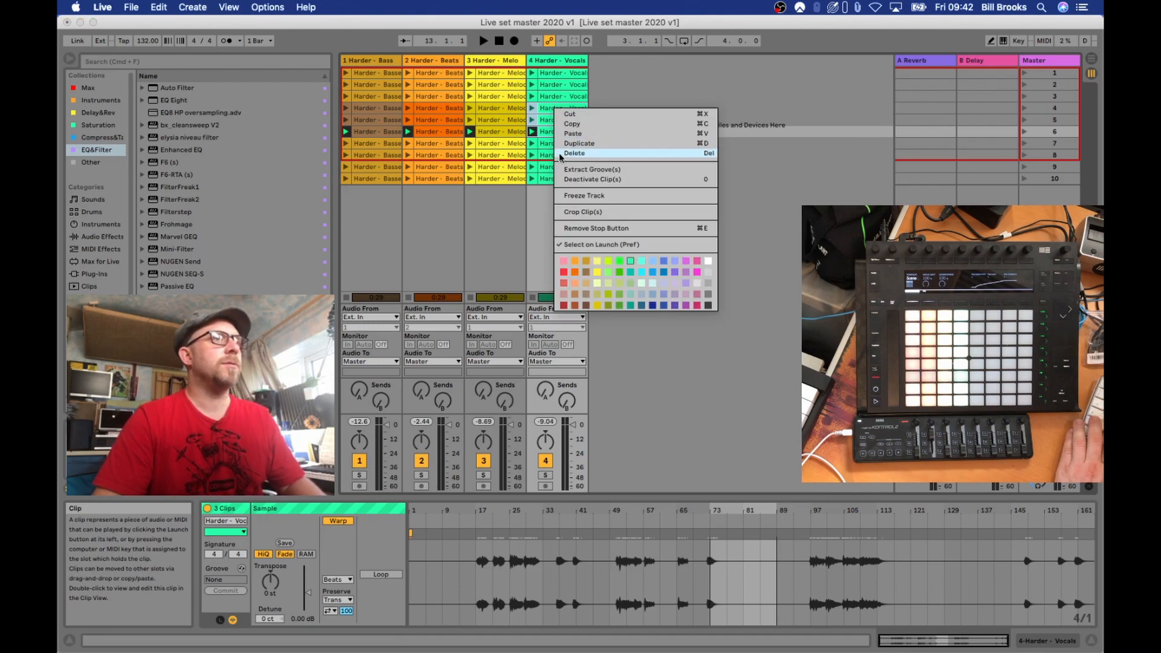
{"action": "left_click", "coordinate": [631, 270]}
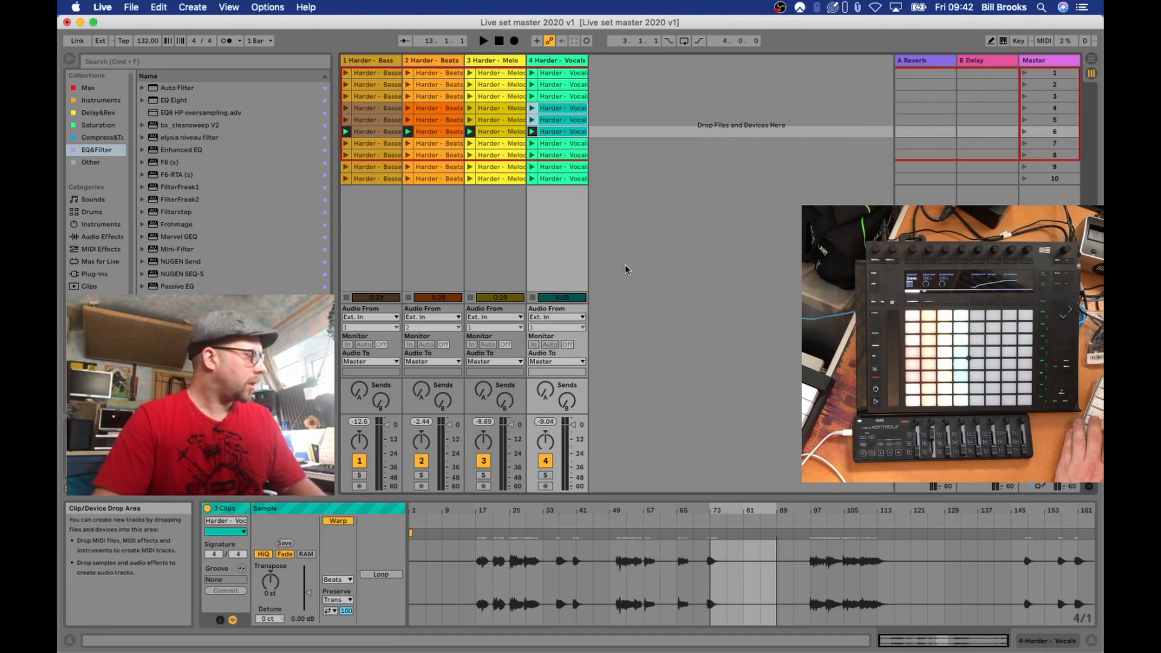
Recolour the Basses clips in scenes 4 to 6 bright red
{"action": "left_click", "coordinate": [368, 111]}
{"action": "left_click", "coordinate": [370, 130], "text": "shift"}
{"action": "right_click", "coordinate": [369, 129]}
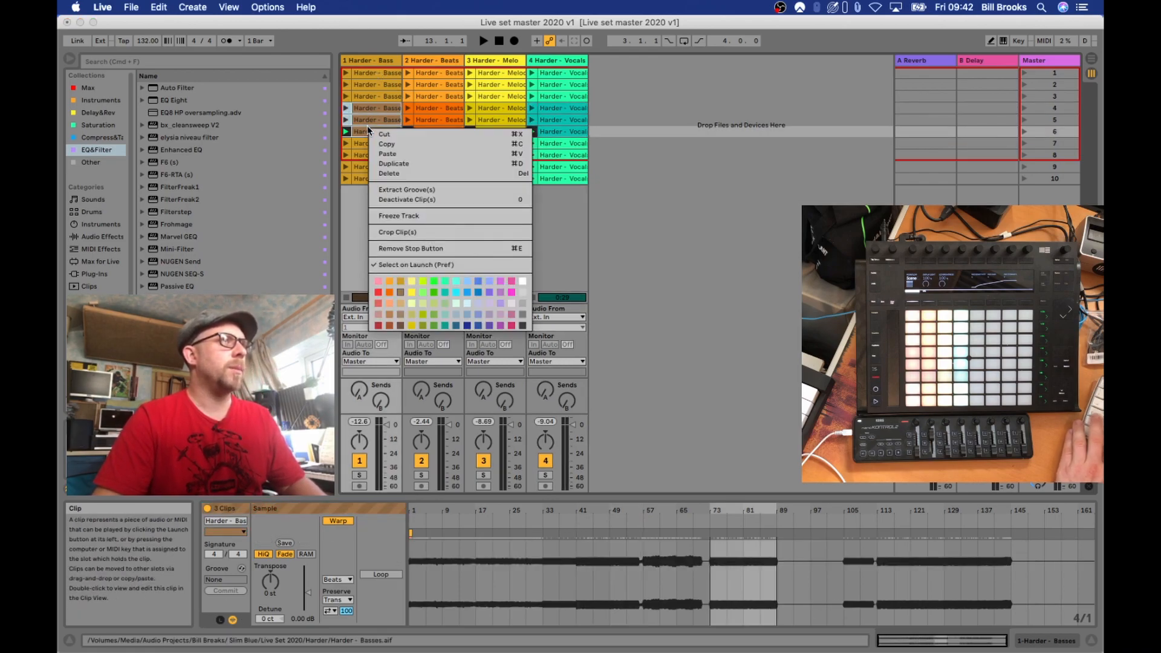
{"action": "left_click", "coordinate": [378, 293]}
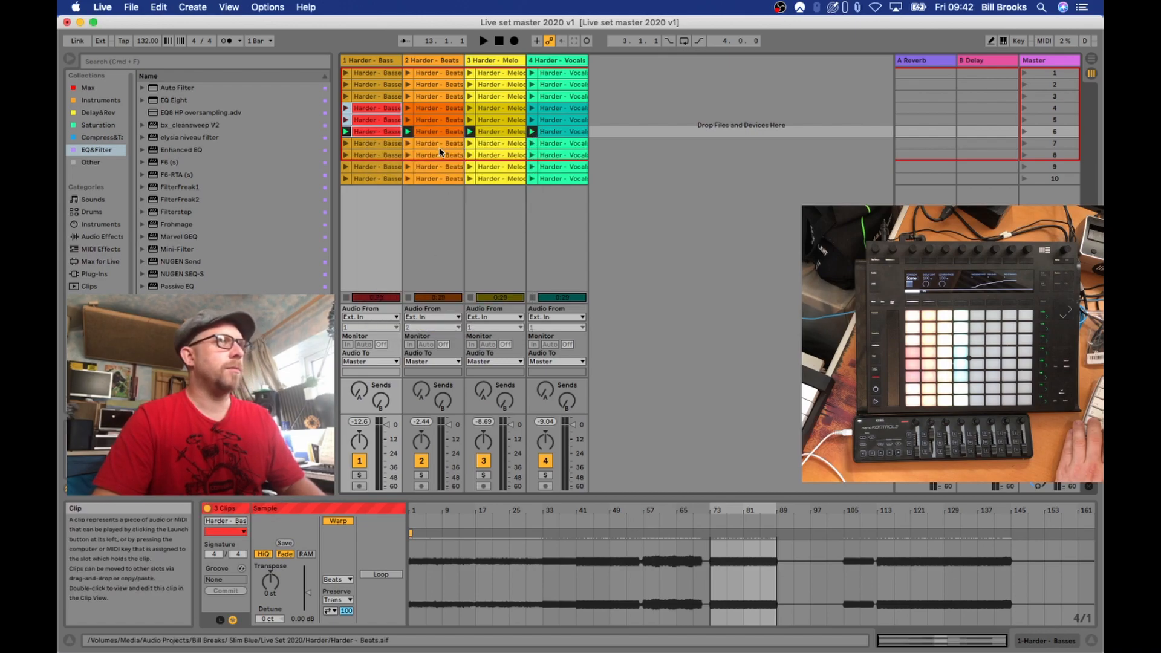
Recolour the Beats clips in scenes 4 to 6 magenta
{"action": "left_click", "coordinate": [441, 108]}
{"action": "left_click", "coordinate": [437, 132], "text": "shift"}
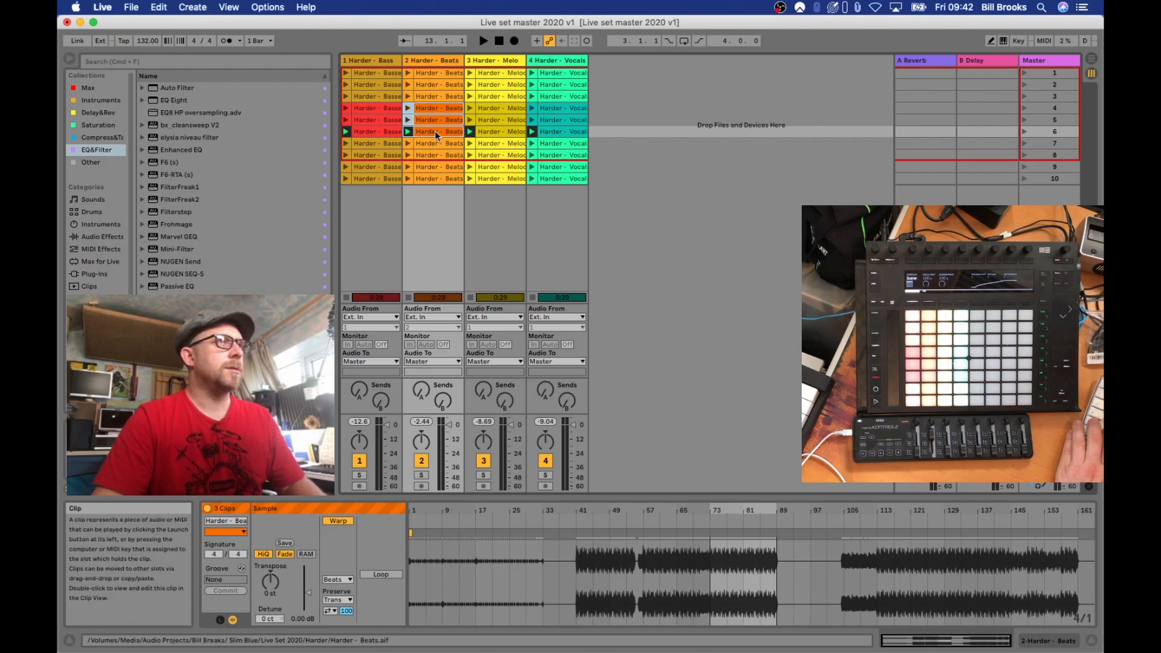
{"action": "right_click", "coordinate": [434, 109]}
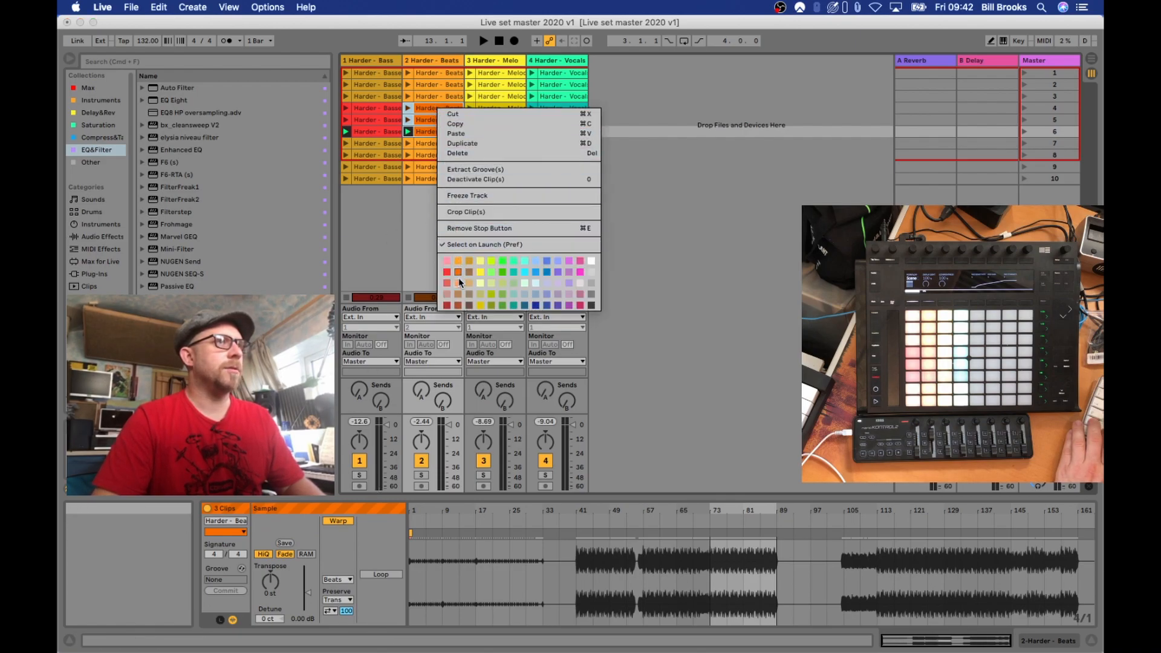
{"action": "left_click", "coordinate": [578, 273]}
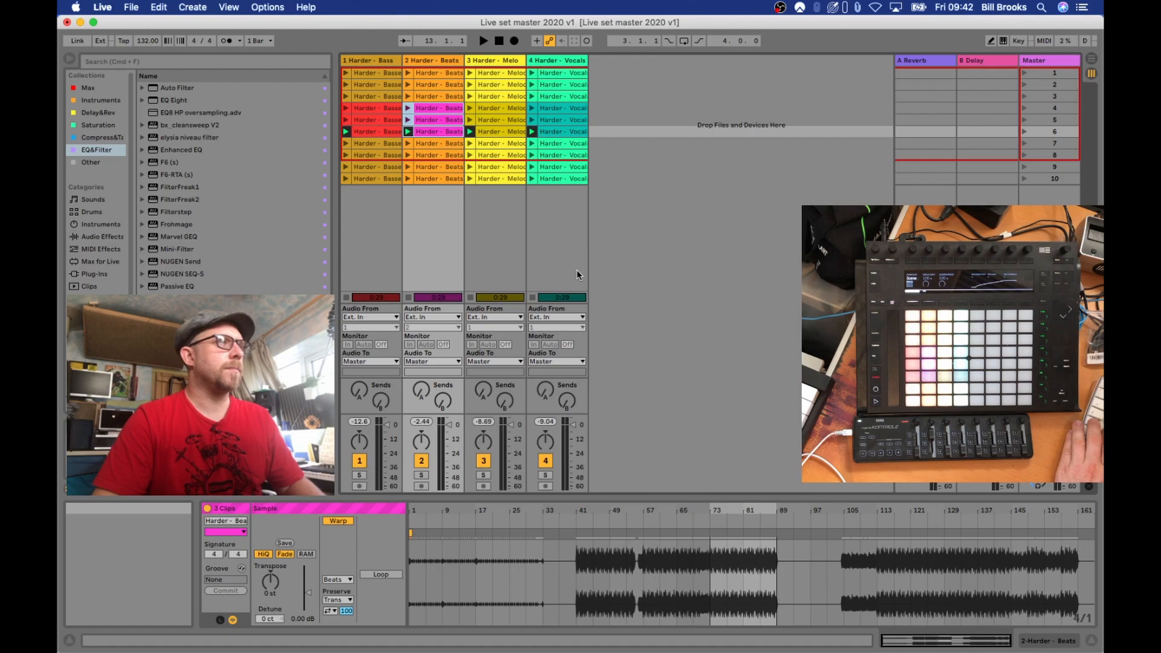
Try bright yellow on the Melodics clips in scenes 4 to 6, and recolour them green instead
{"action": "left_click", "coordinate": [488, 108]}
{"action": "left_click", "coordinate": [489, 129], "text": "shift"}
{"action": "right_click", "coordinate": [489, 129]}
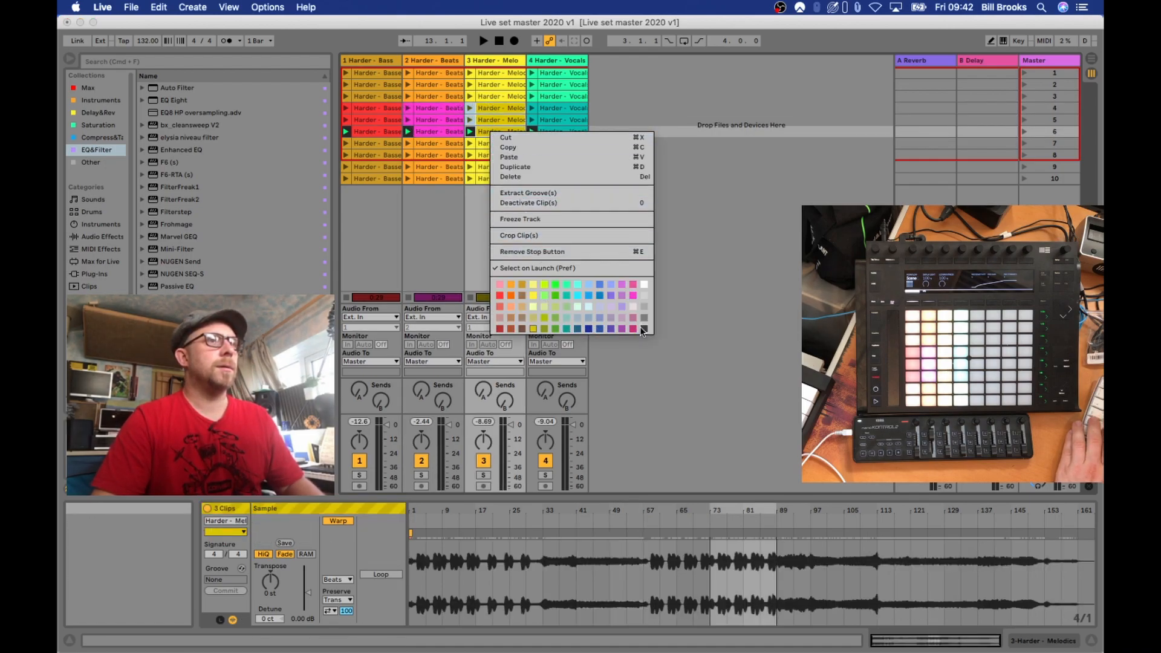
{"action": "left_click", "coordinate": [535, 294]}
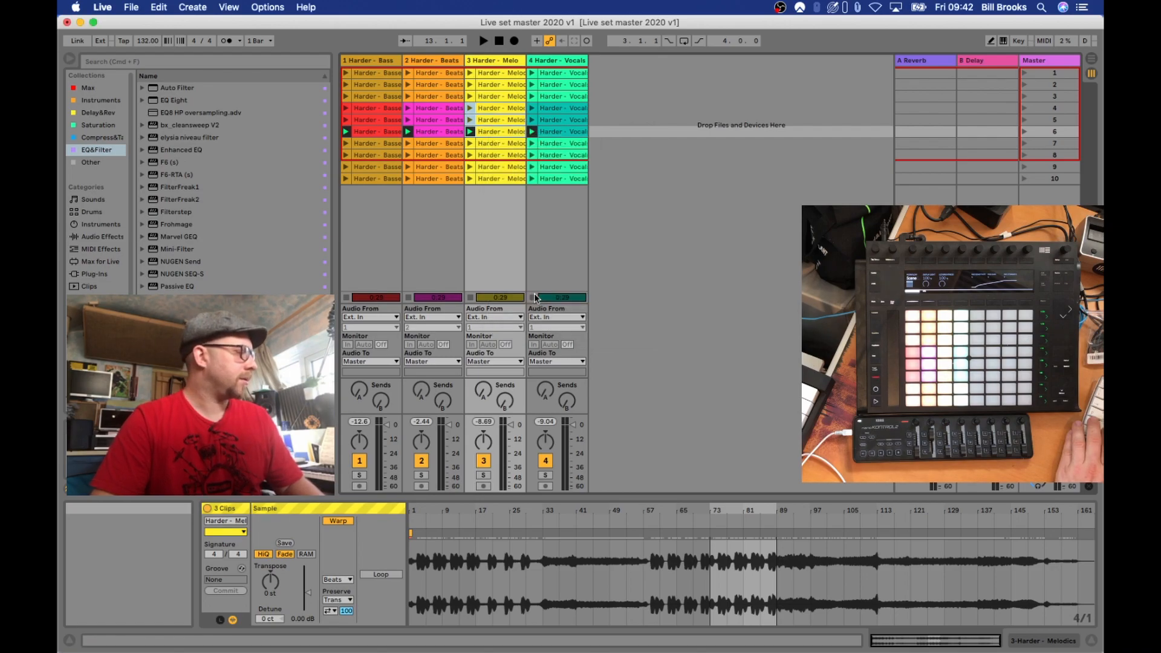
{"action": "right_click", "coordinate": [499, 137]}
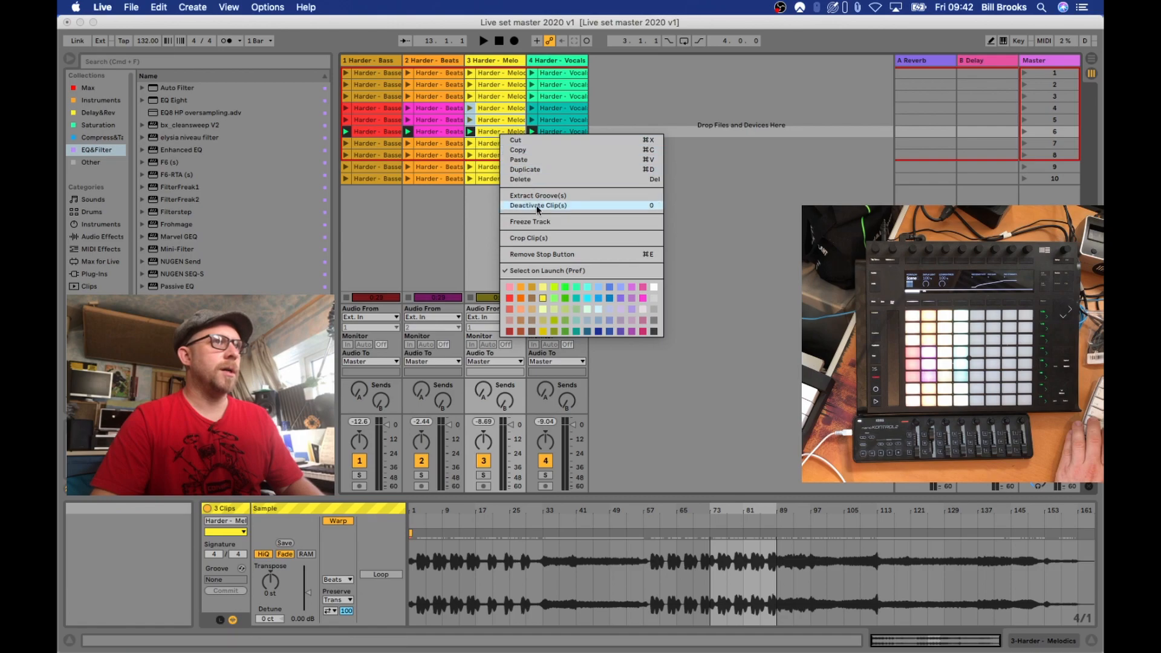
{"action": "left_click", "coordinate": [562, 296]}
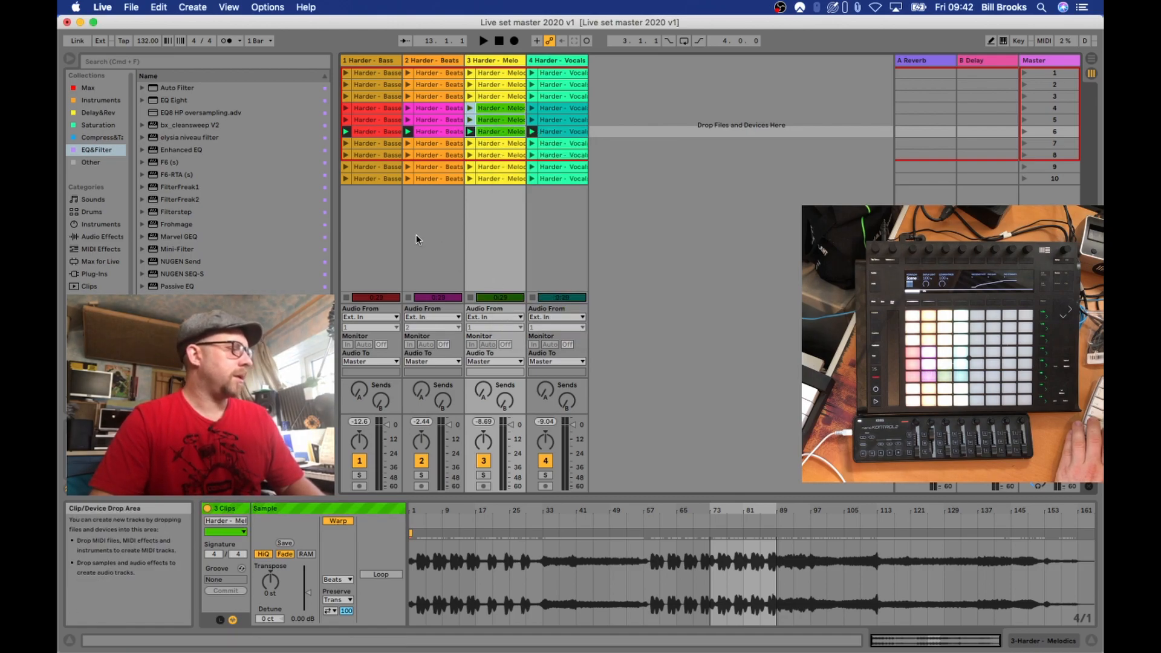
Recolour the Vocals clips in scenes 4 to 6 blue
{"action": "left_click", "coordinate": [558, 107]}
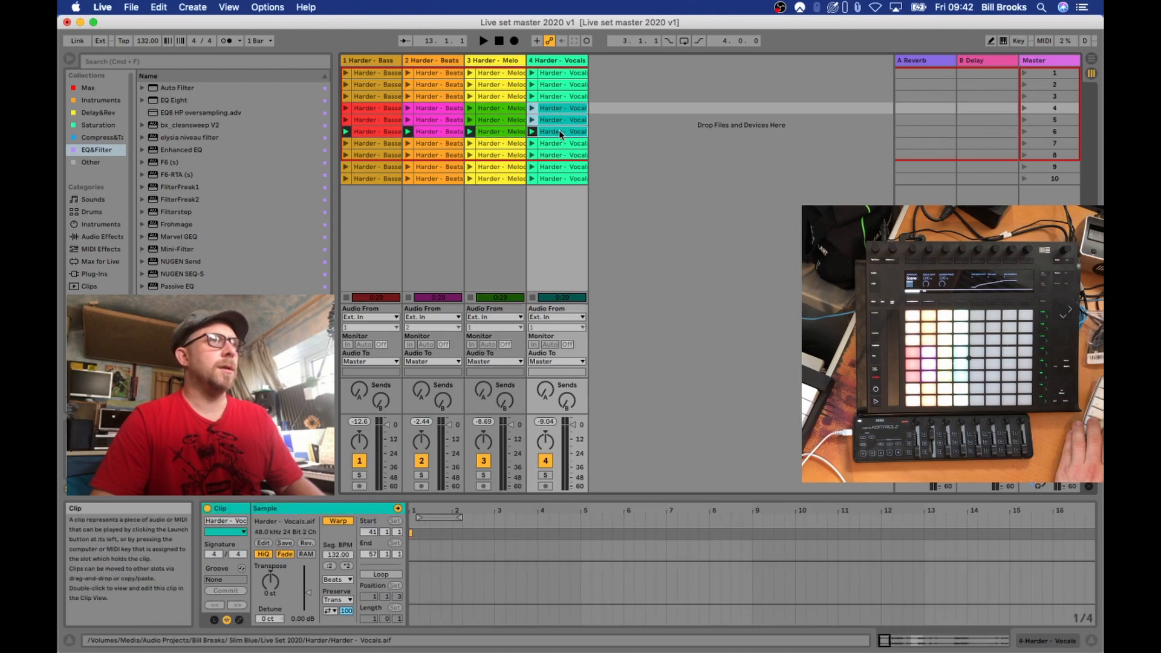
{"action": "left_click", "coordinate": [559, 130], "text": "shift"}
{"action": "right_click", "coordinate": [558, 130]}
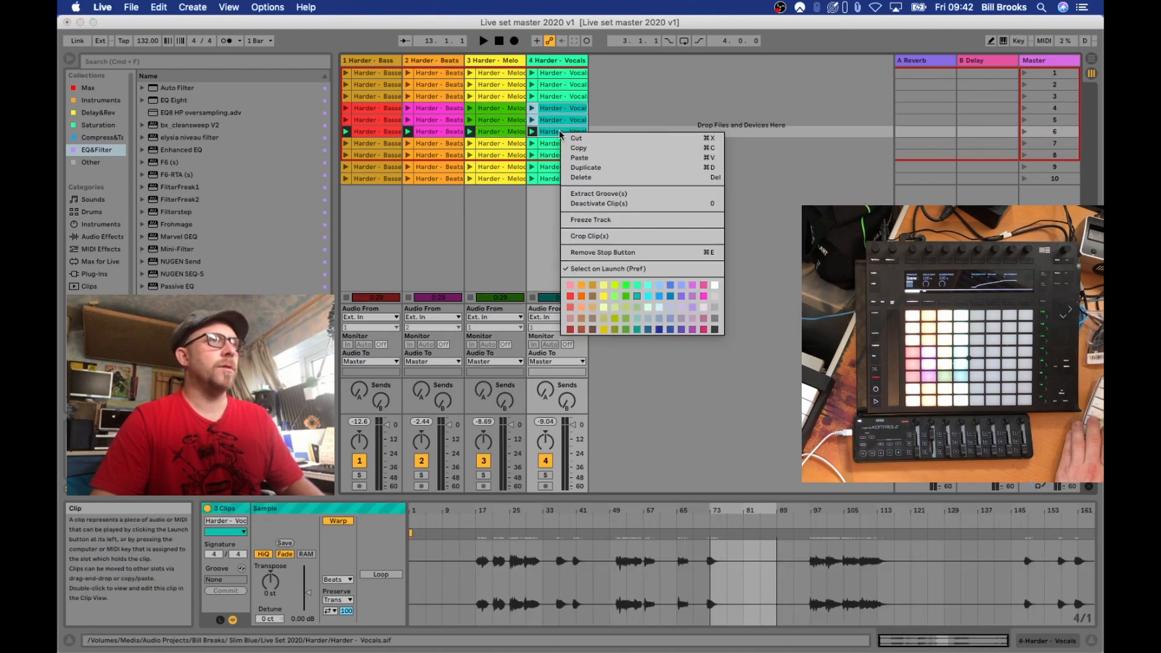
{"action": "left_click", "coordinate": [670, 295]}
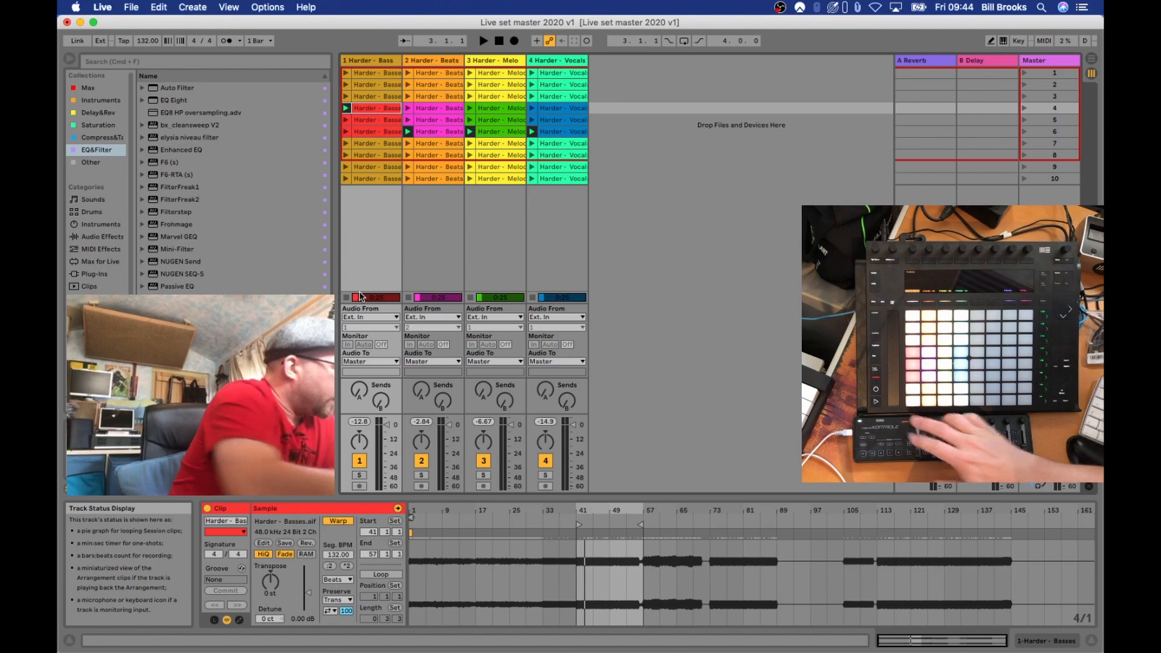
Move the Harder Beats track in front of the Harder Bass track
{"action": "left_click_drag", "start_coordinate": [434, 57], "coordinate": [355, 62]}
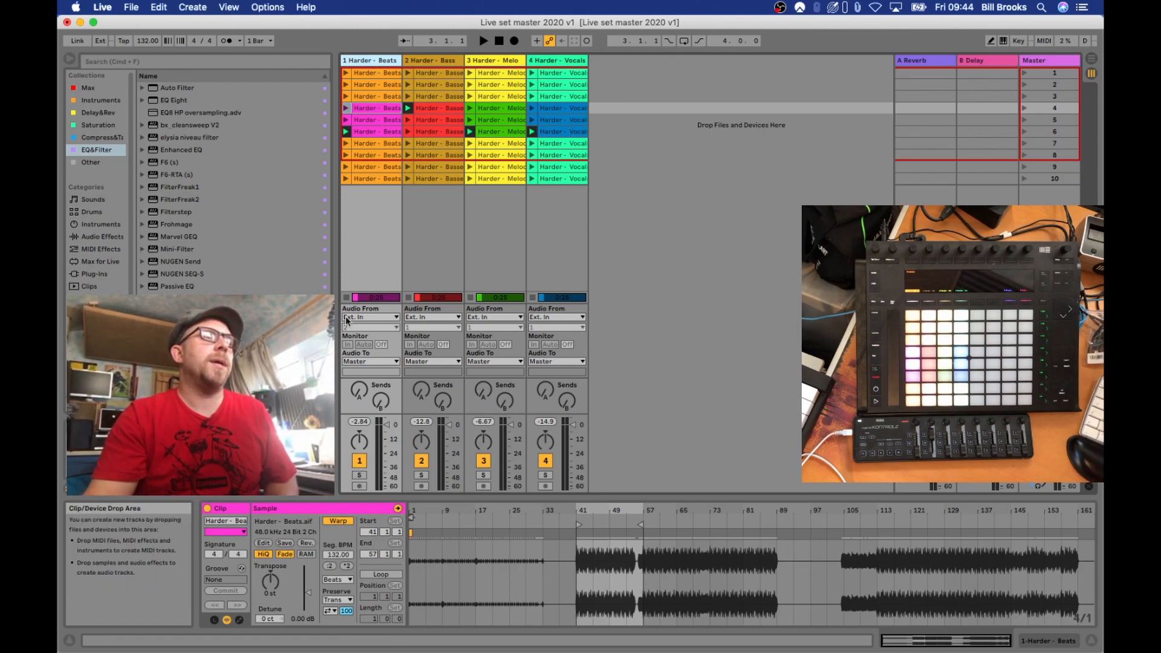
Try grouping the Beats and Bass tracks, fold and unfold the group, and ungroup them
{"action": "left_click", "coordinate": [437, 61], "text": "shift"}
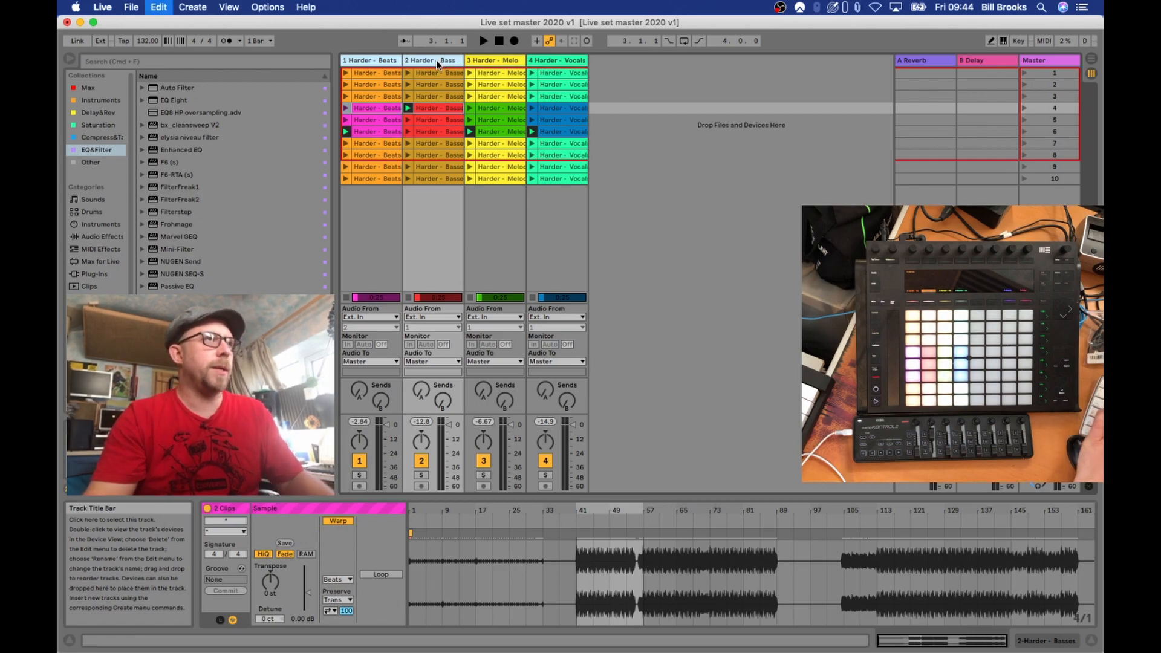
{"action": "key", "text": "super+g"}
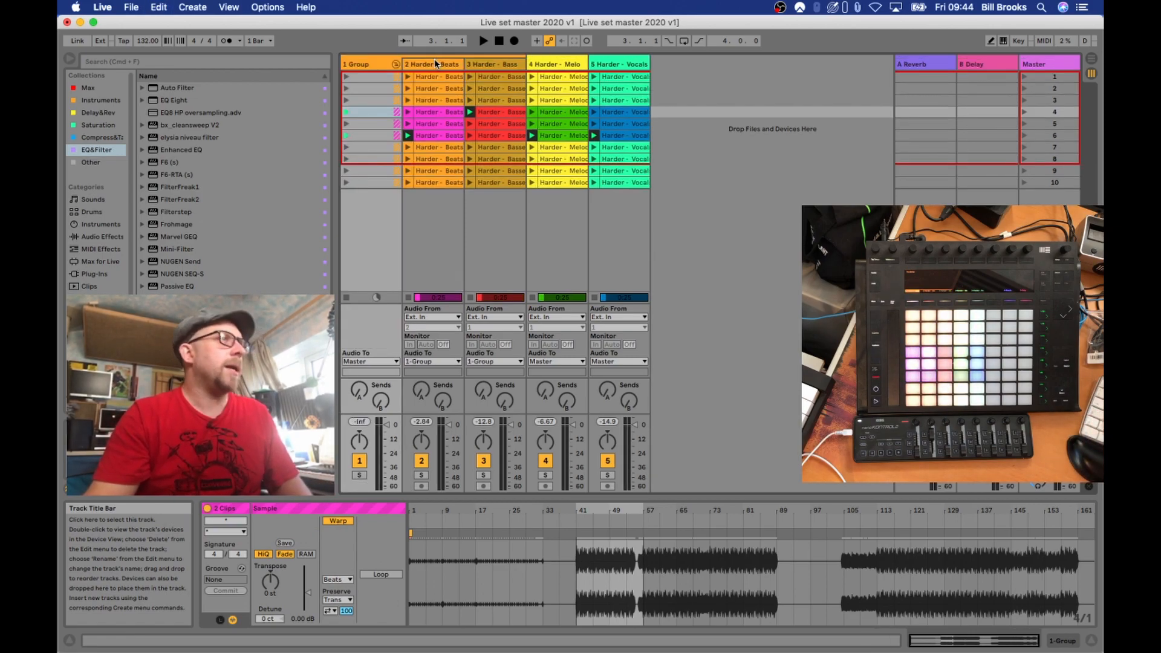
{"action": "left_click", "coordinate": [359, 64]}
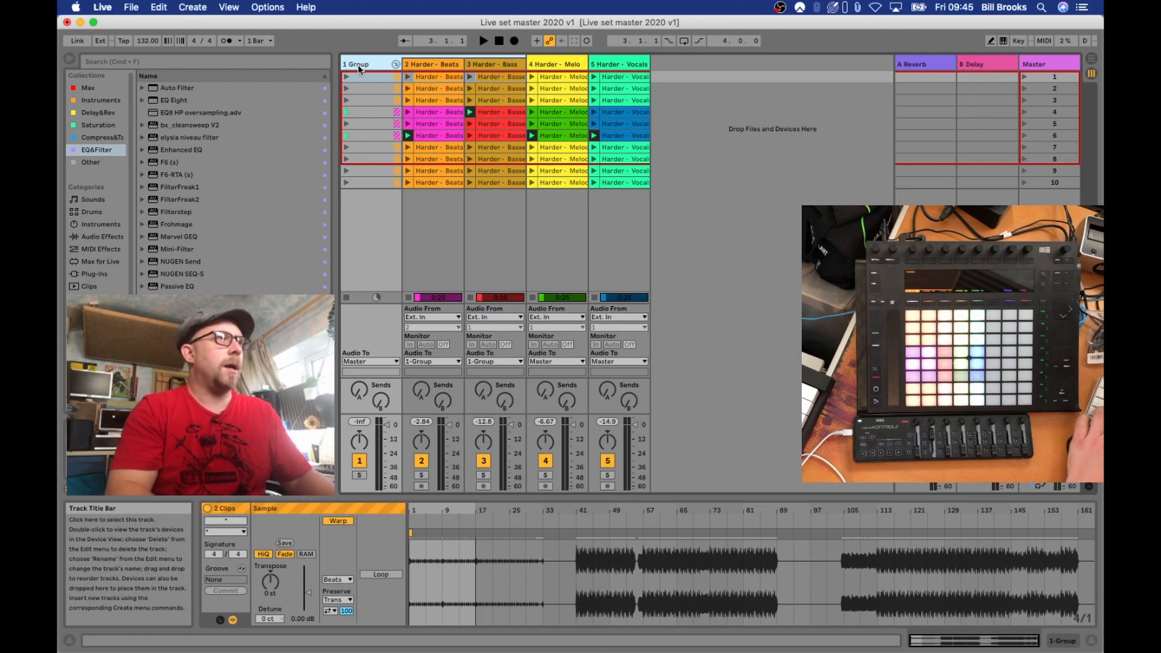
{"action": "left_click", "coordinate": [396, 64]}
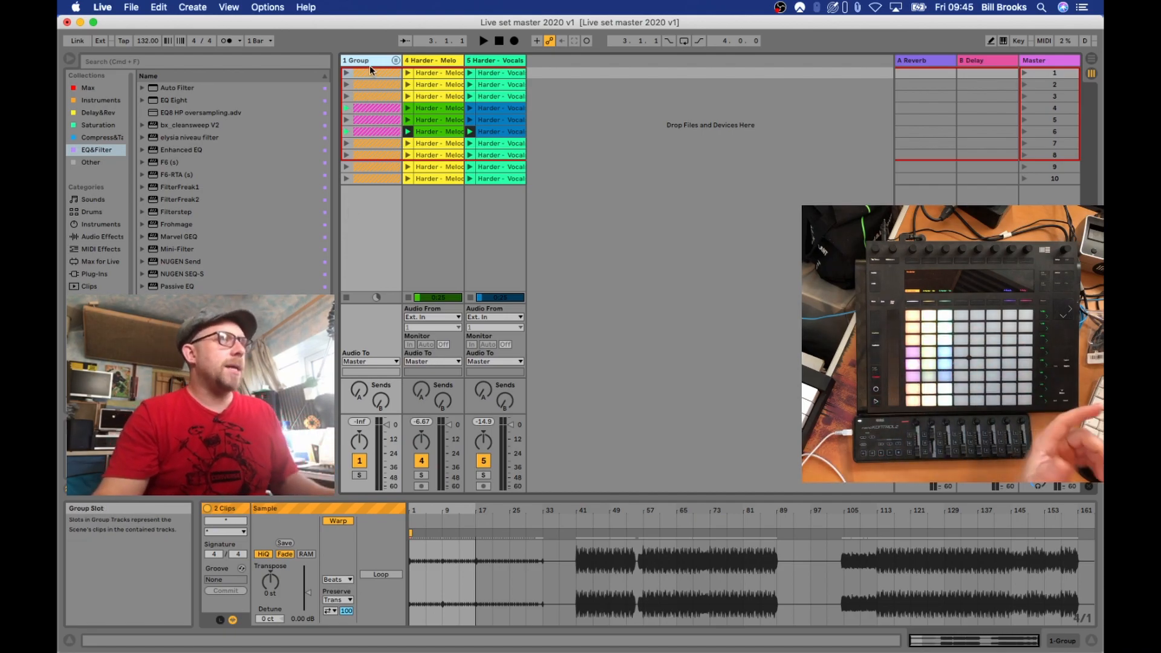
{"action": "left_click", "coordinate": [396, 63]}
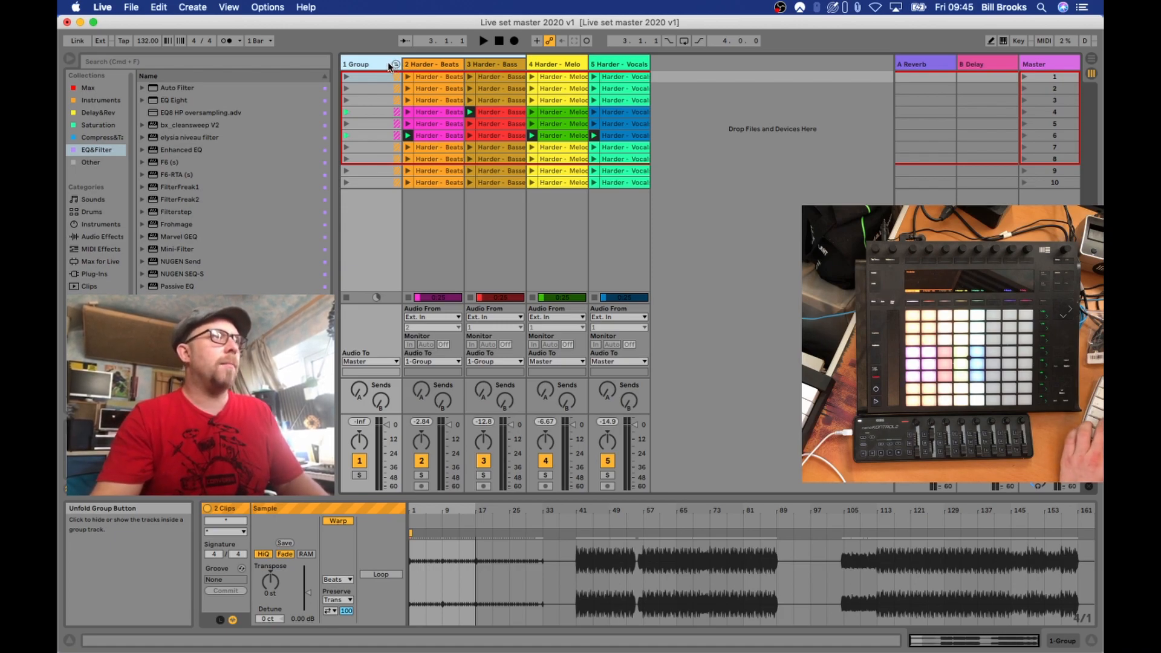
{"action": "right_click", "coordinate": [378, 66]}
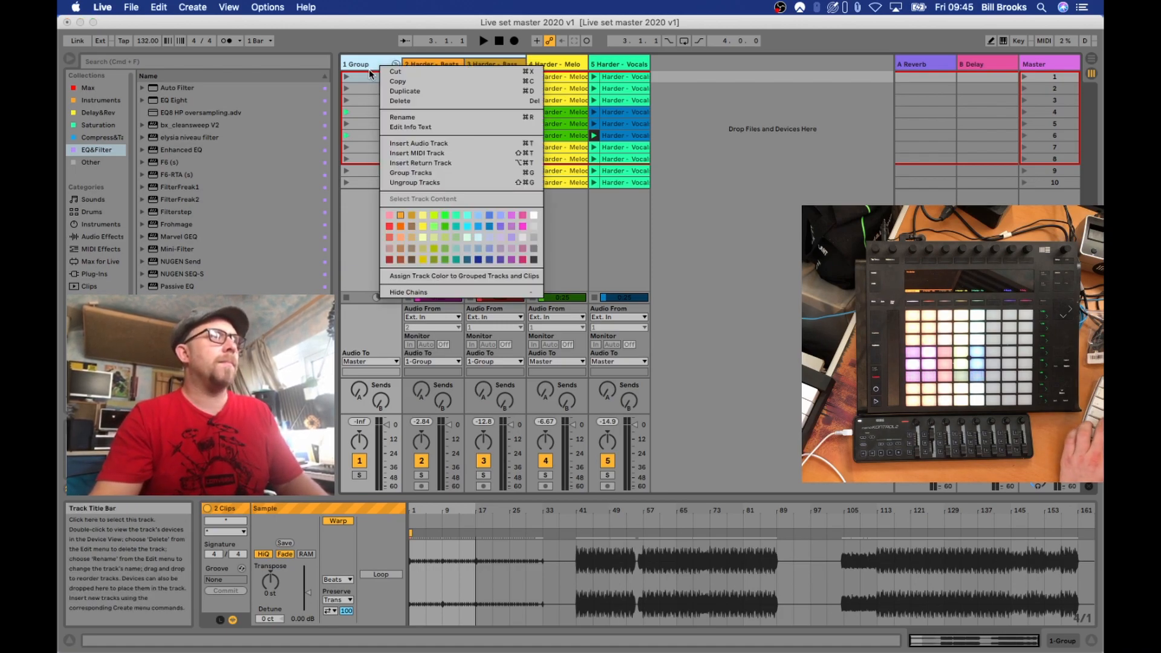
{"action": "left_click", "coordinate": [397, 183]}
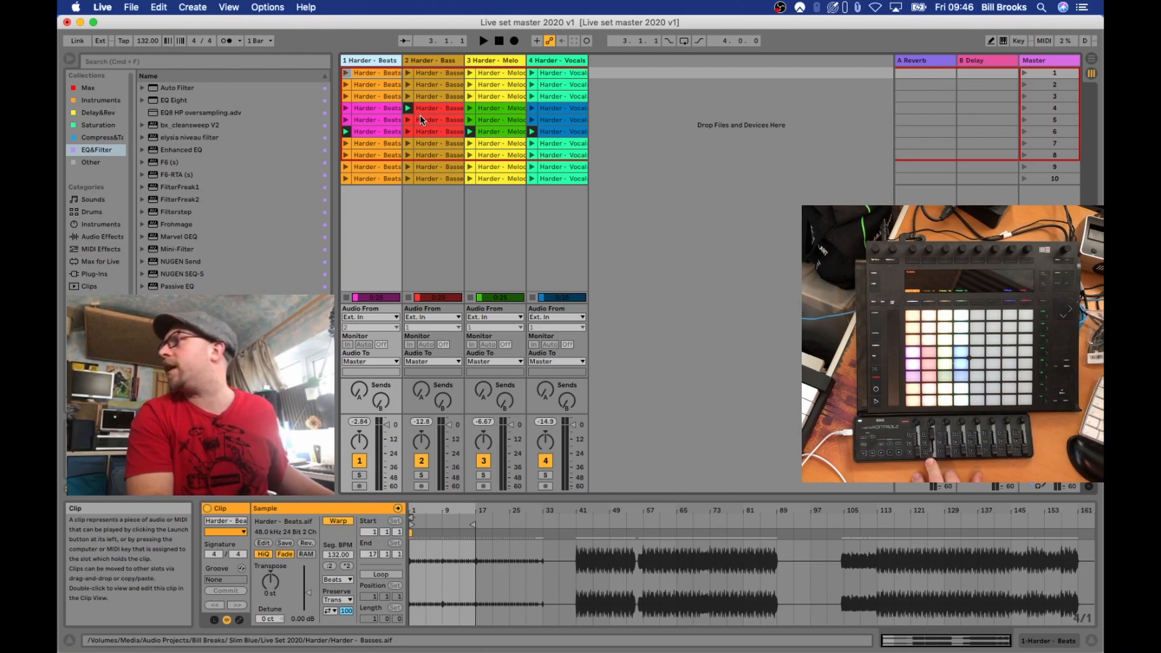
Review the MIDI port settings in the preferences, including the nanoKONTROL2 input's Remote switch
{"action": "key", "text": "super+comma"}
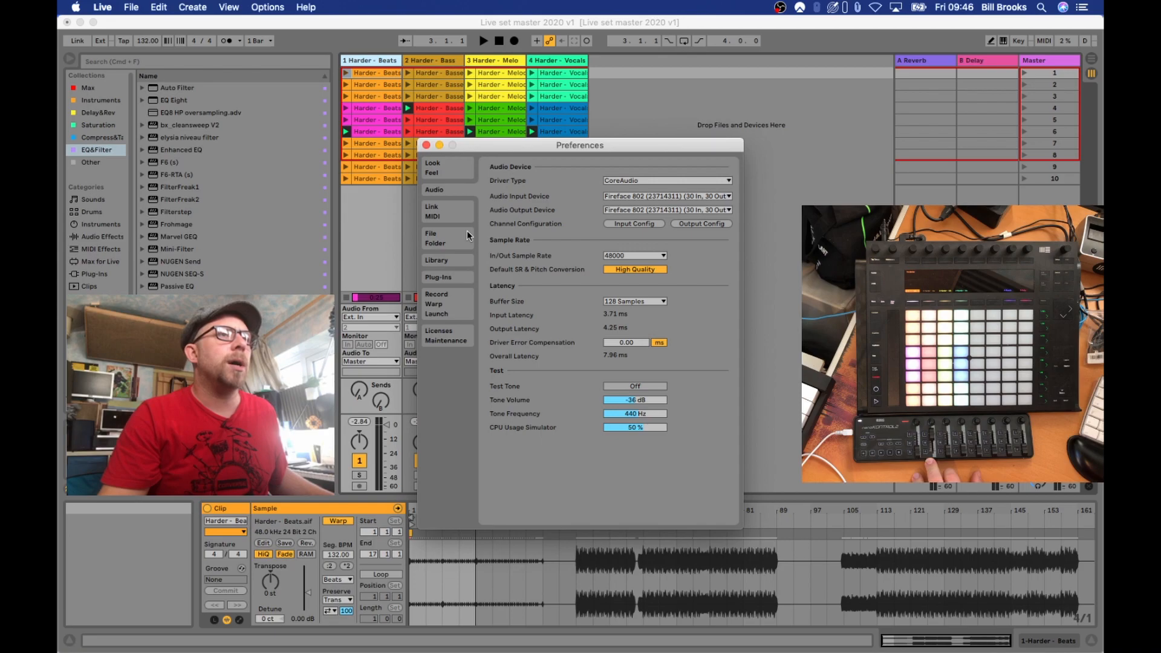
{"action": "left_click", "coordinate": [437, 217]}
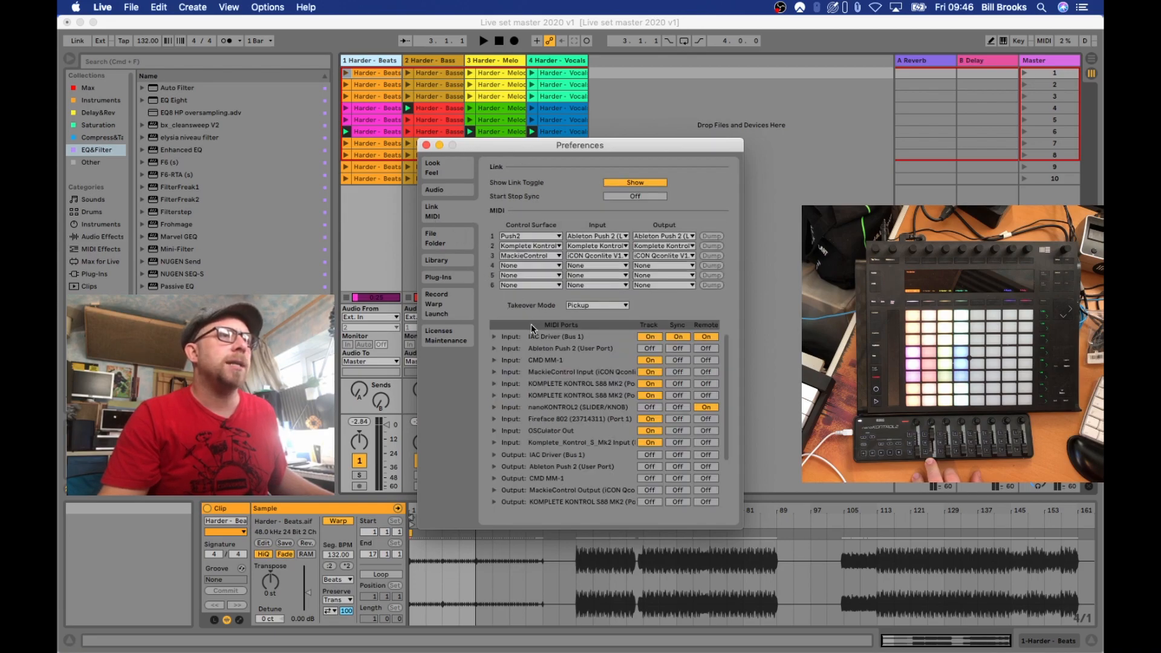
{"action": "scroll", "coordinate": [501, 498], "scroll_direction": "down", "scroll_amount": 2}
{"action": "scroll", "coordinate": [503, 494], "scroll_direction": "up", "scroll_amount": 2}
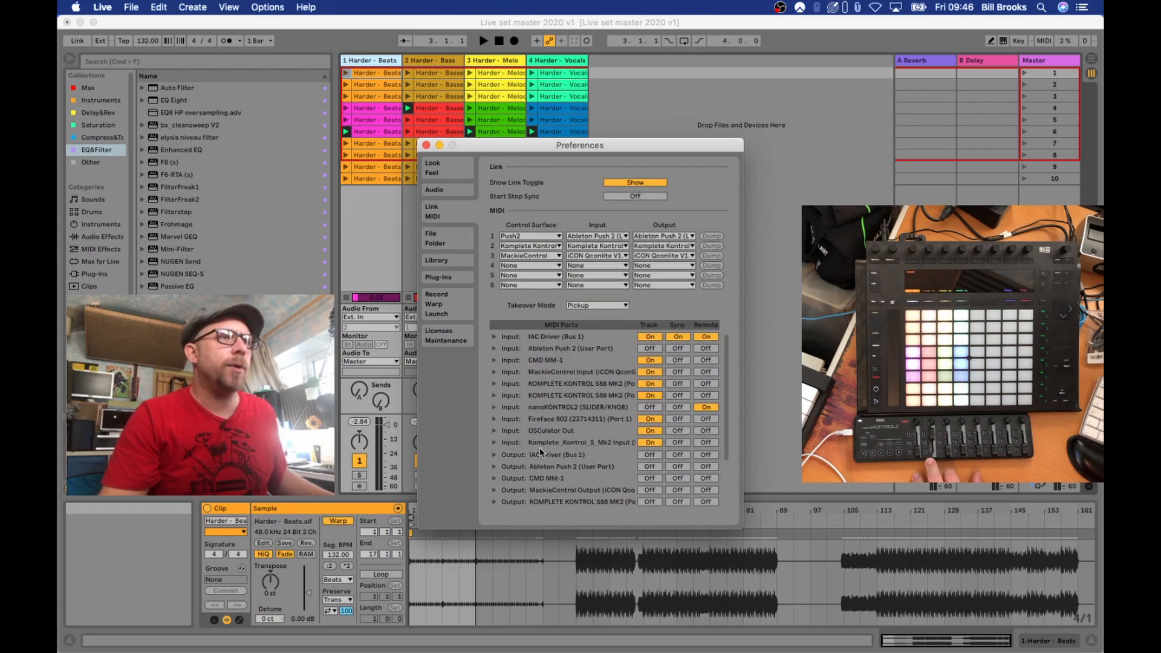
{"action": "left_click", "coordinate": [492, 407]}
{"action": "left_click", "coordinate": [492, 407]}
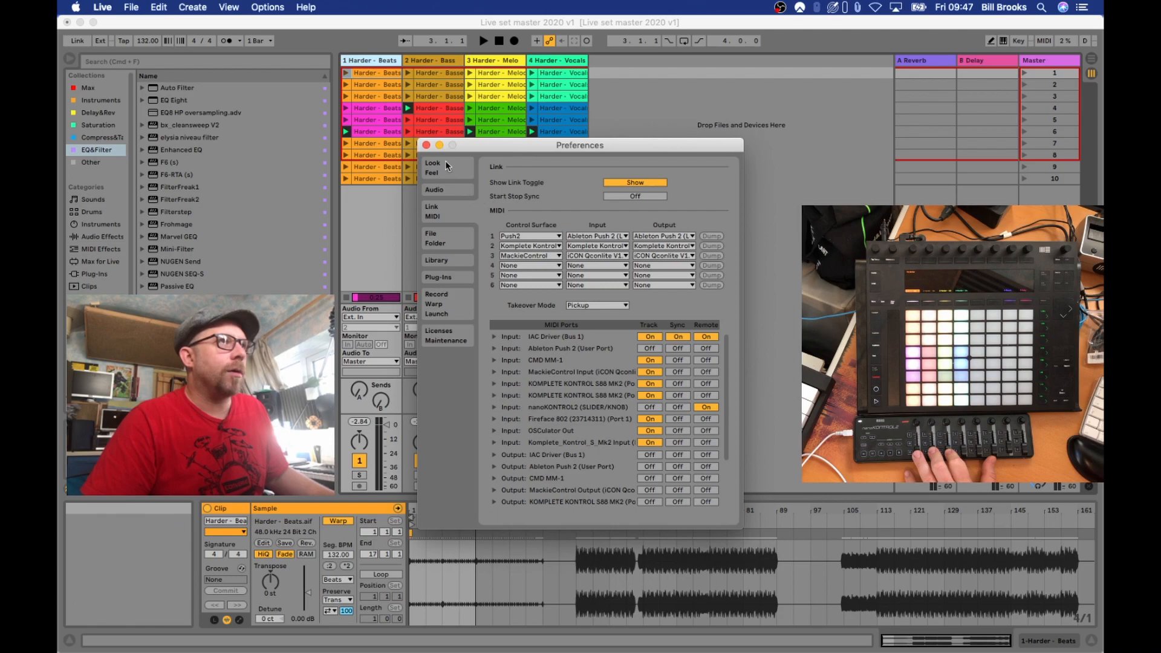
{"action": "left_click", "coordinate": [426, 145]}
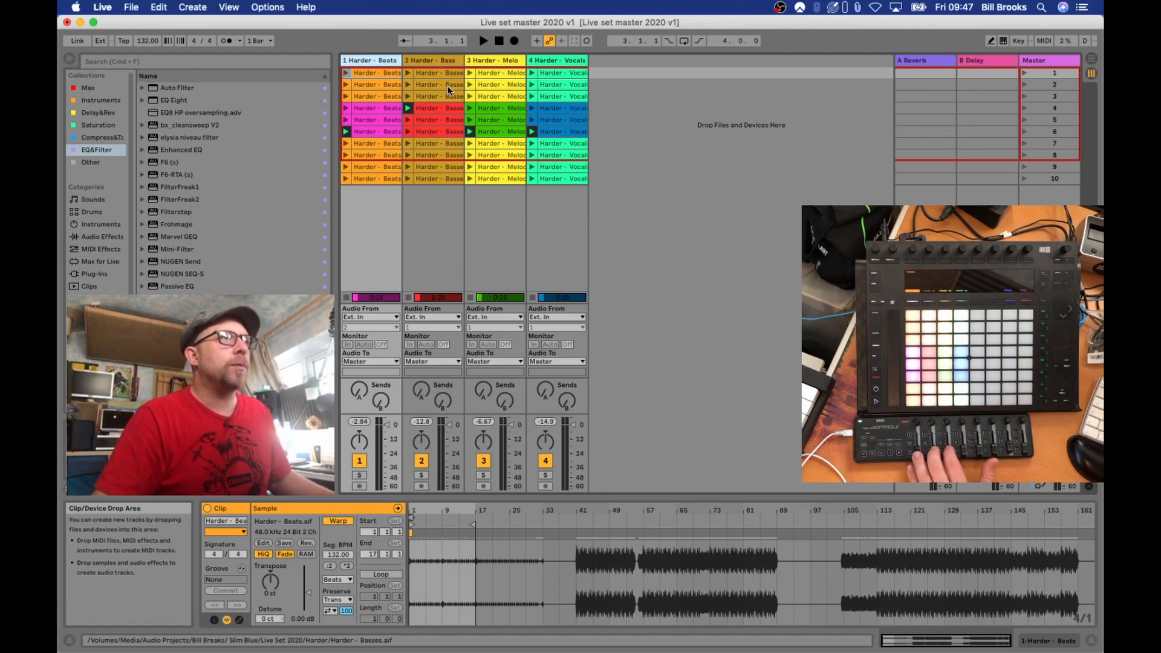
Add an Auto Filter to the Harder Beats track and MIDI-map its frequency to CC 0 on channel 1
{"action": "left_click", "coordinate": [376, 61]}
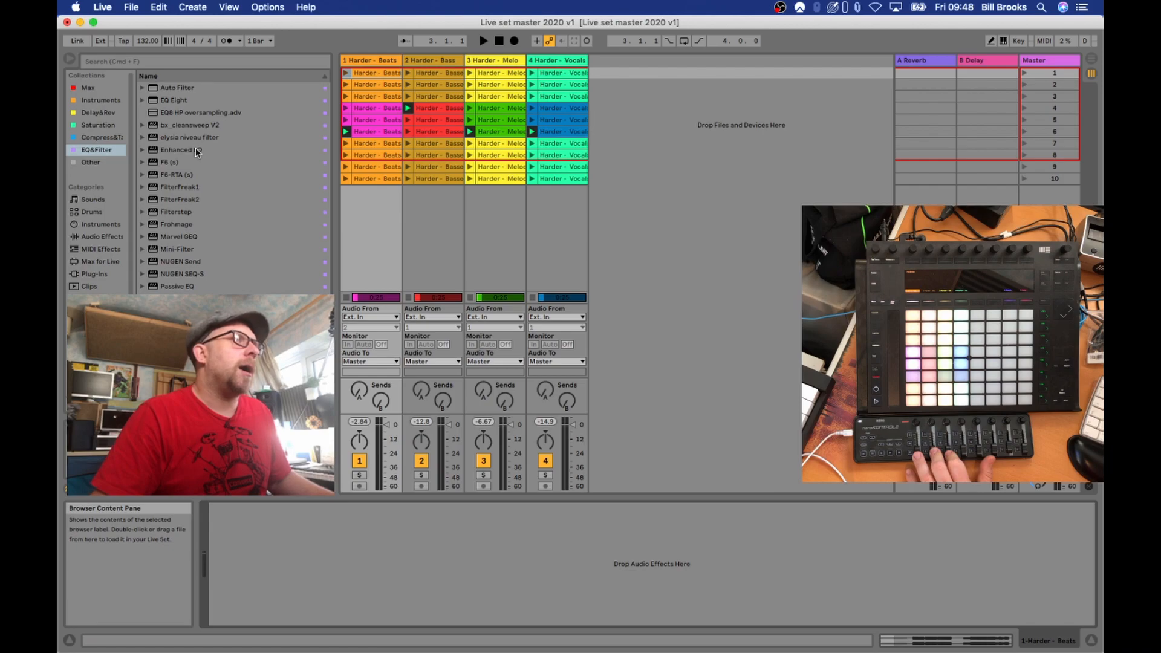
{"action": "left_click_drag", "start_coordinate": [173, 89], "coordinate": [301, 567]}
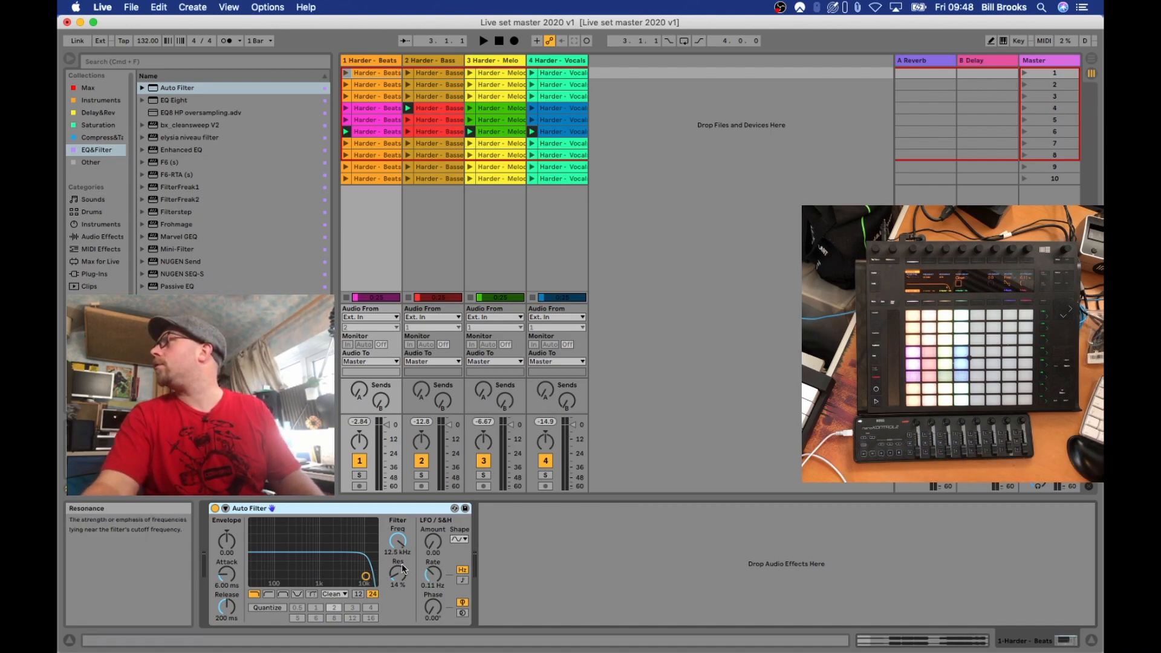
{"action": "key", "text": "super+m"}
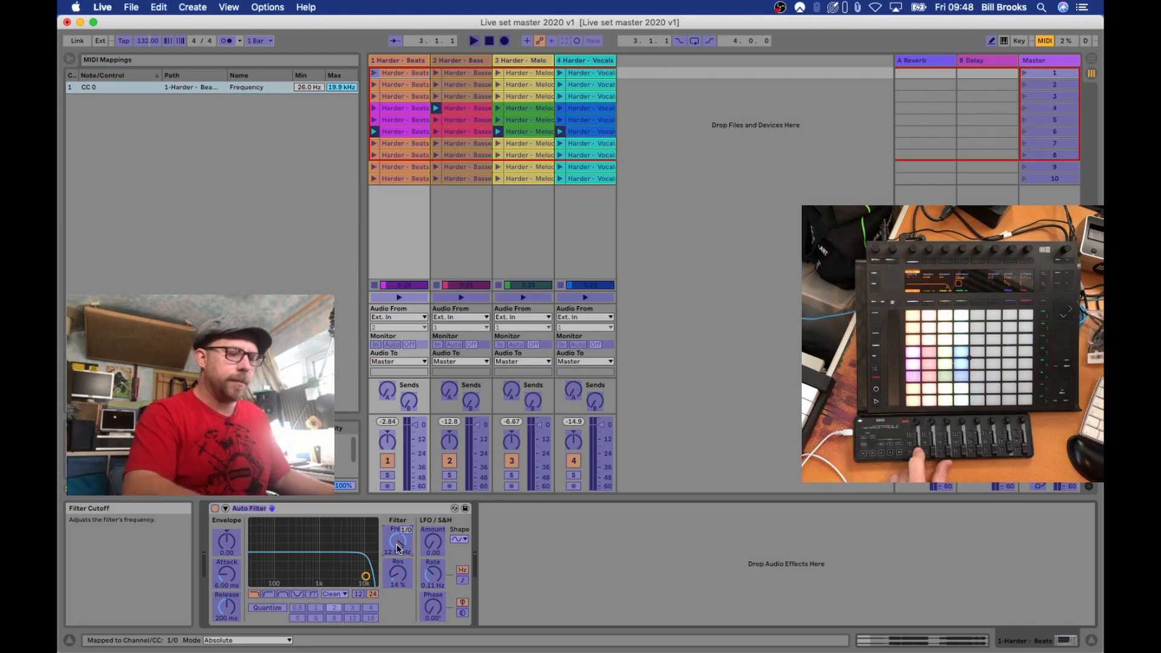
{"action": "key", "text": "super+m"}
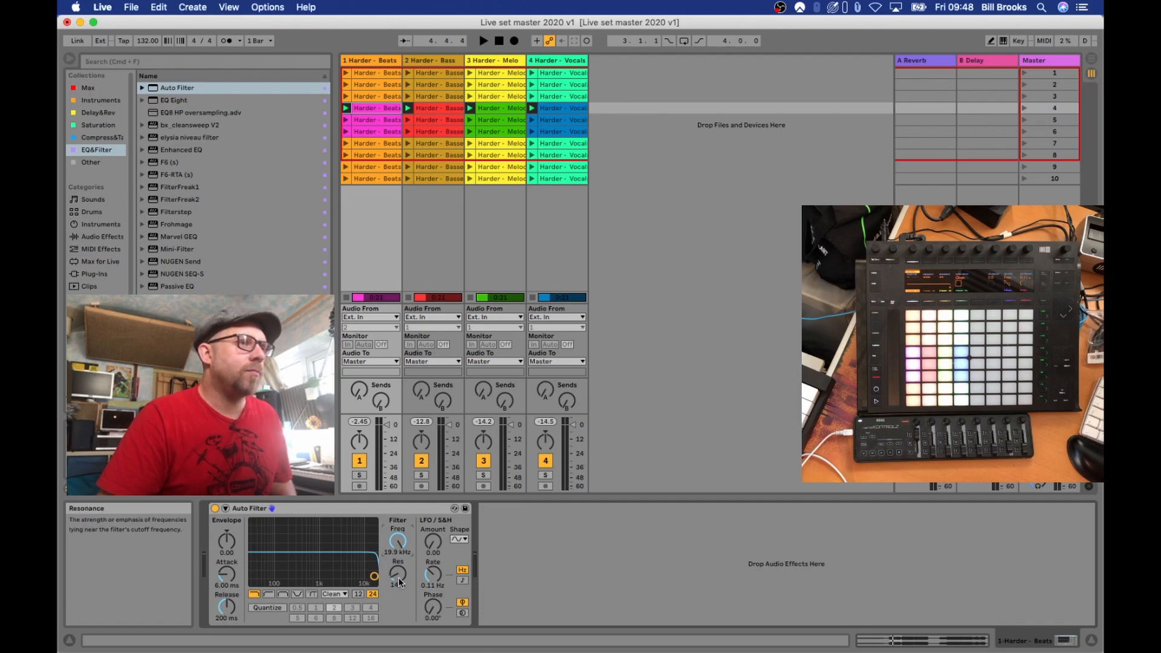
MIDI-map the Auto Filter's resonance to CC 16 on channel 1, audition the filter and stop playback
{"action": "key", "text": "super+m"}
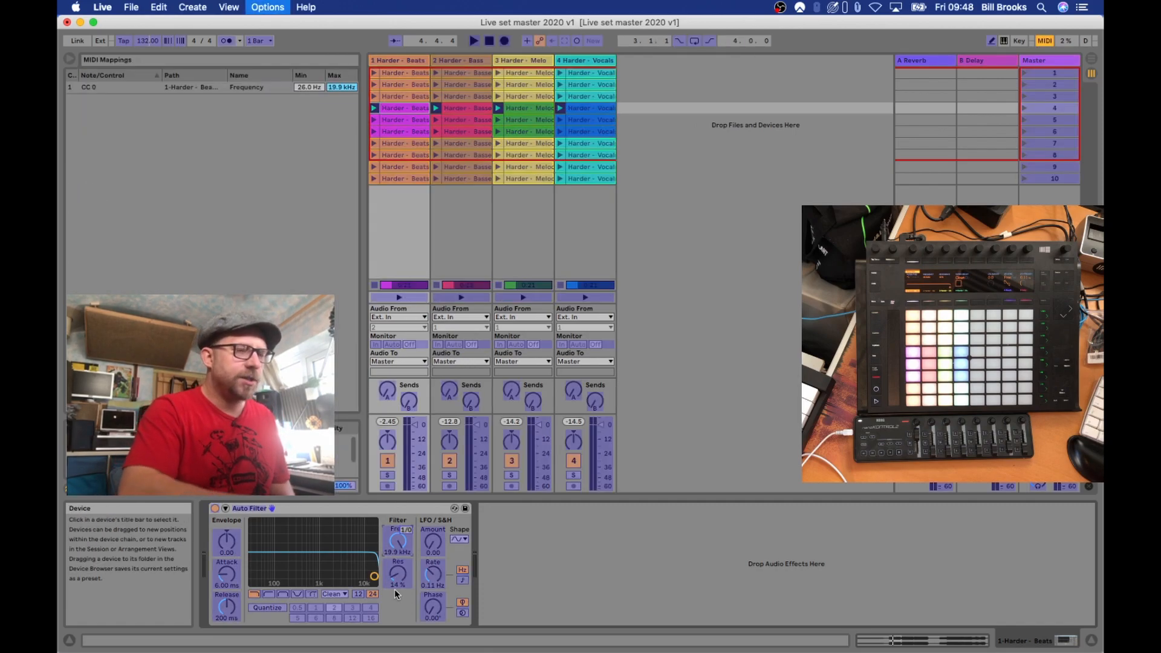
{"action": "left_click", "coordinate": [394, 584]}
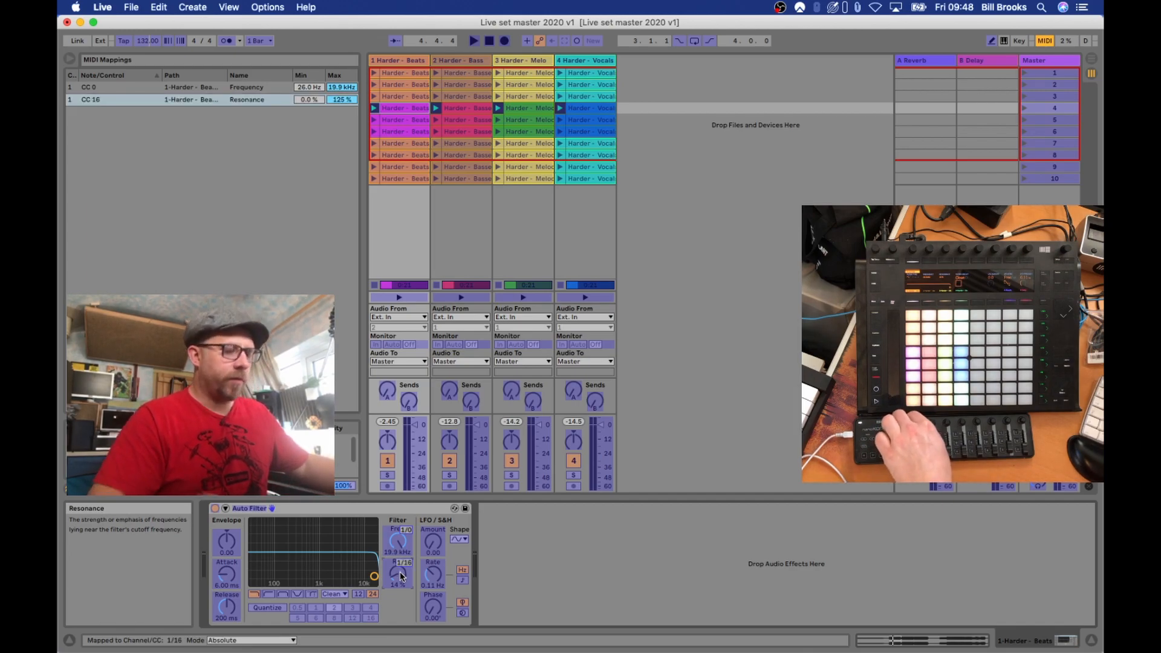
{"action": "key", "text": "super+m"}
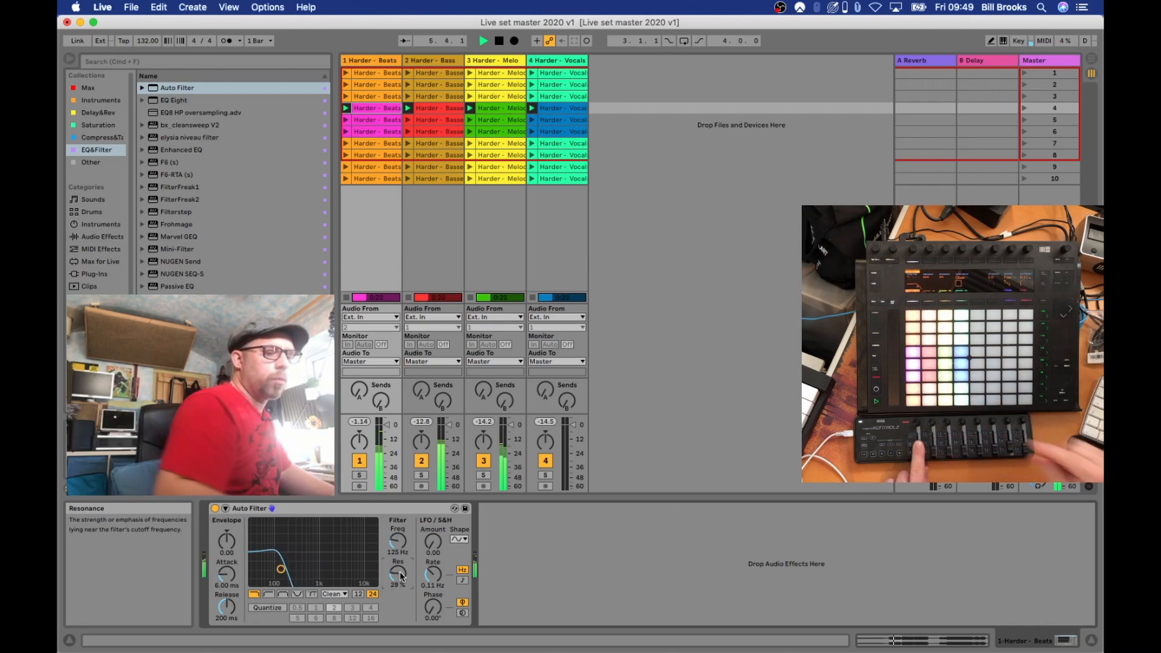
{"action": "key", "text": "space"}
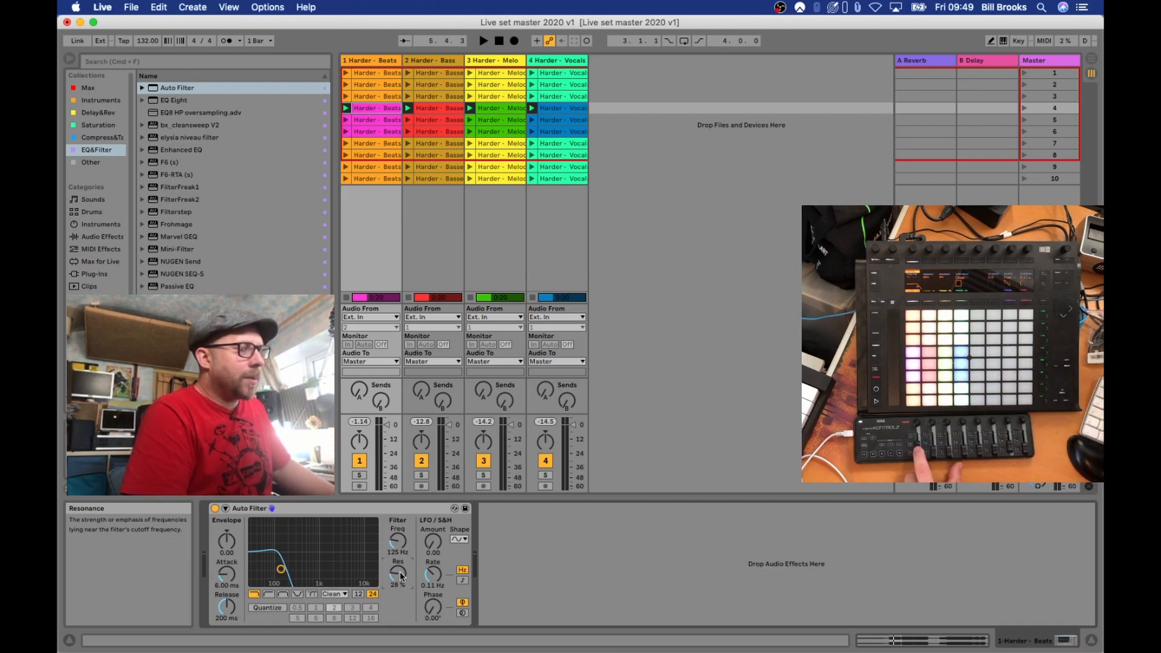
MIDI-map the Auto Filter's resonance to CC 0 with a range of 20 % to 80 %
{"action": "key", "text": "super+m"}
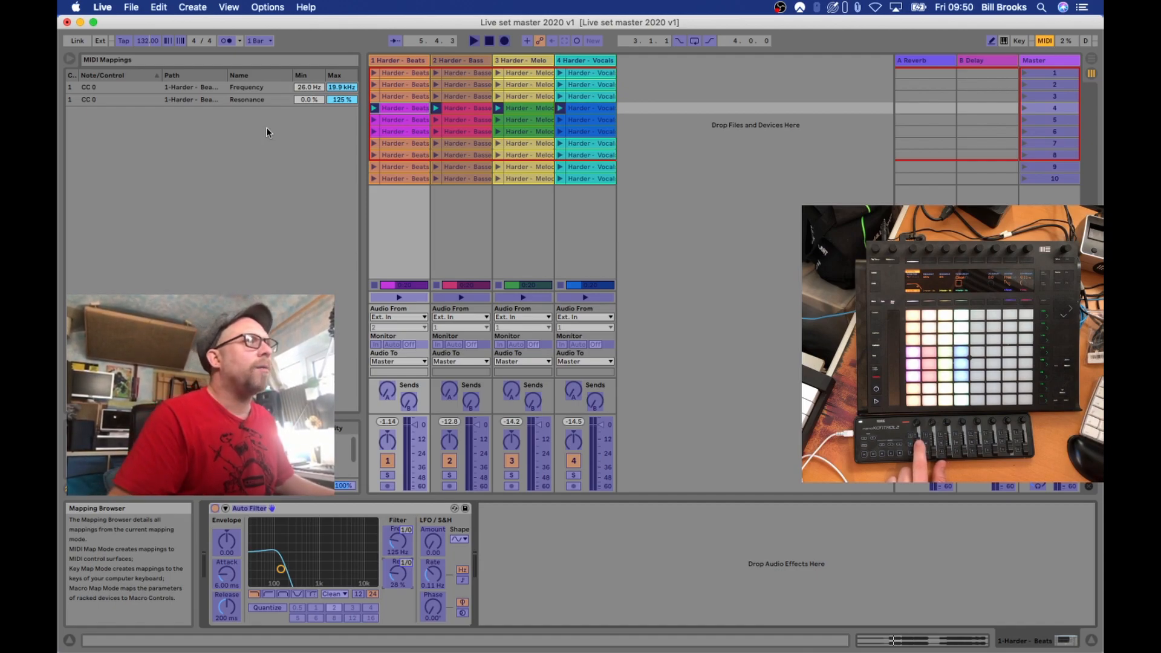
{"action": "left_click", "coordinate": [313, 100]}
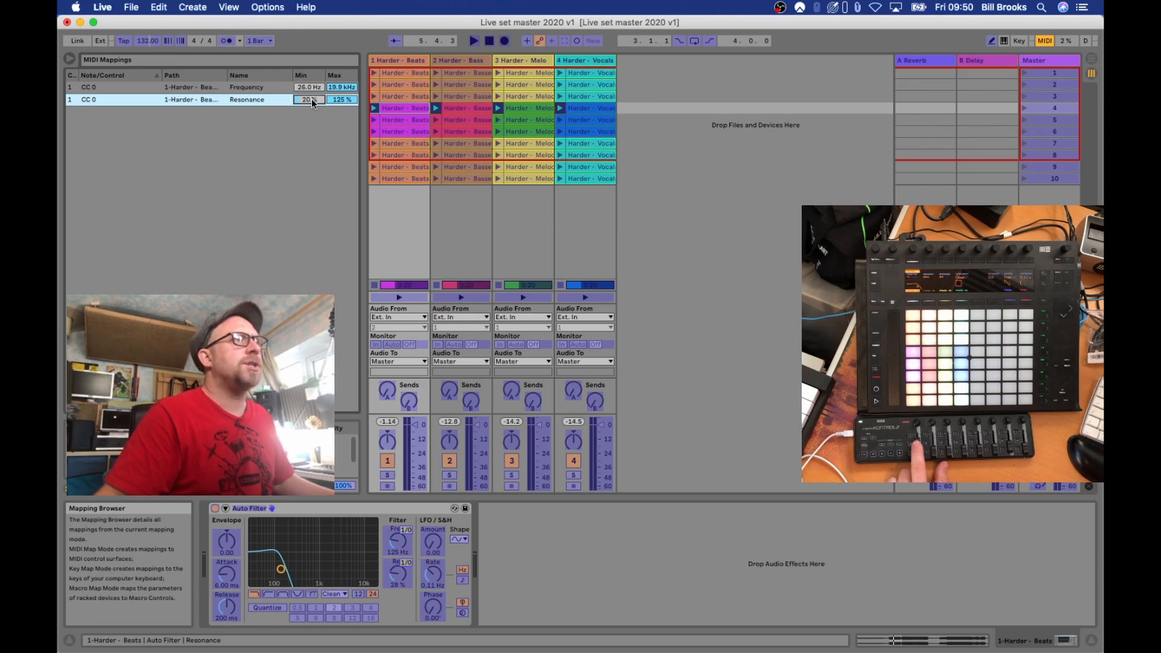
{"action": "left_click", "coordinate": [347, 103]}
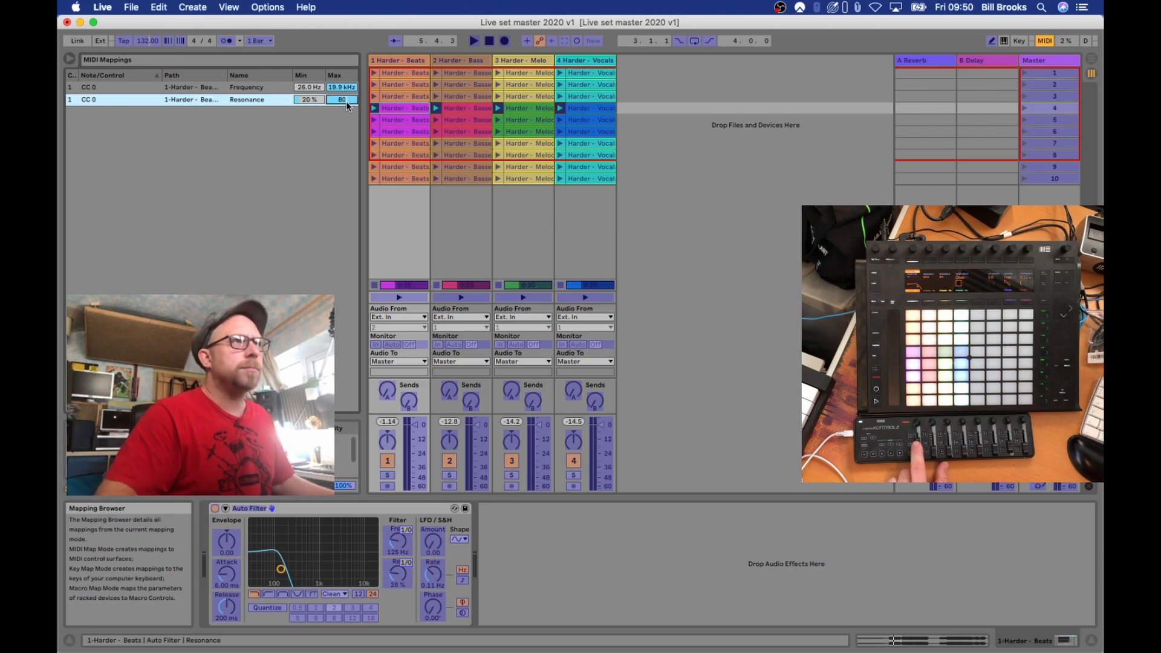
{"action": "key", "text": "super+m"}
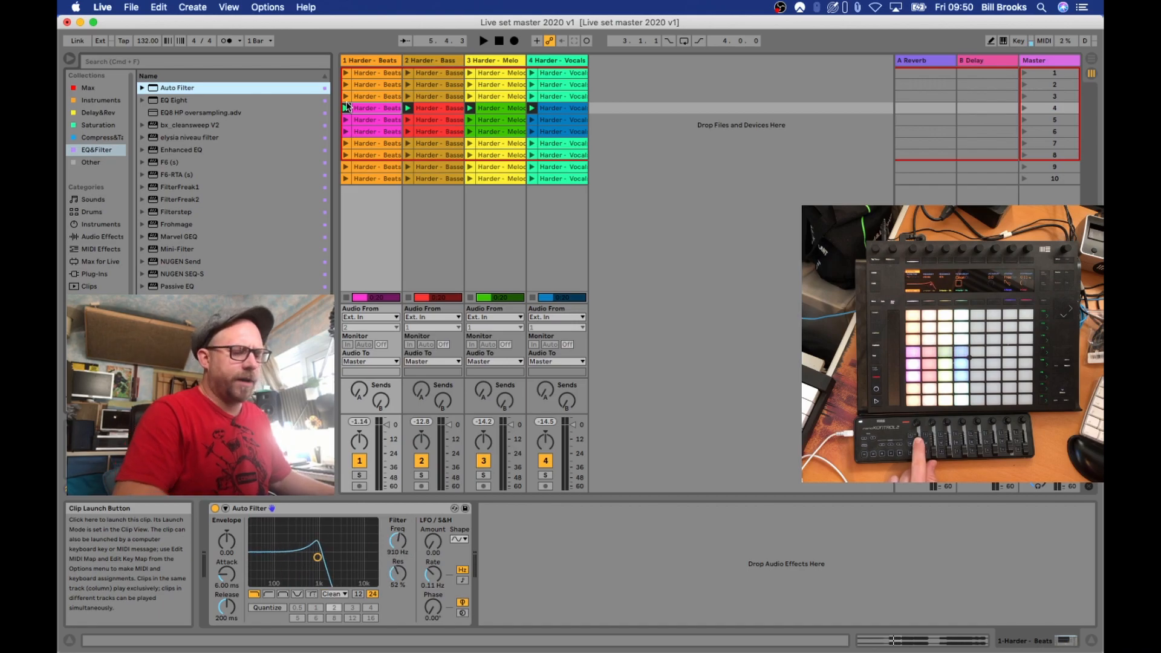
Try a range of 30 % to 60 % for the resonance mapping and test it with the controller
{"action": "key", "text": "super+m"}
{"action": "left_click_drag", "start_coordinate": [321, 99], "coordinate": [315, 102]}
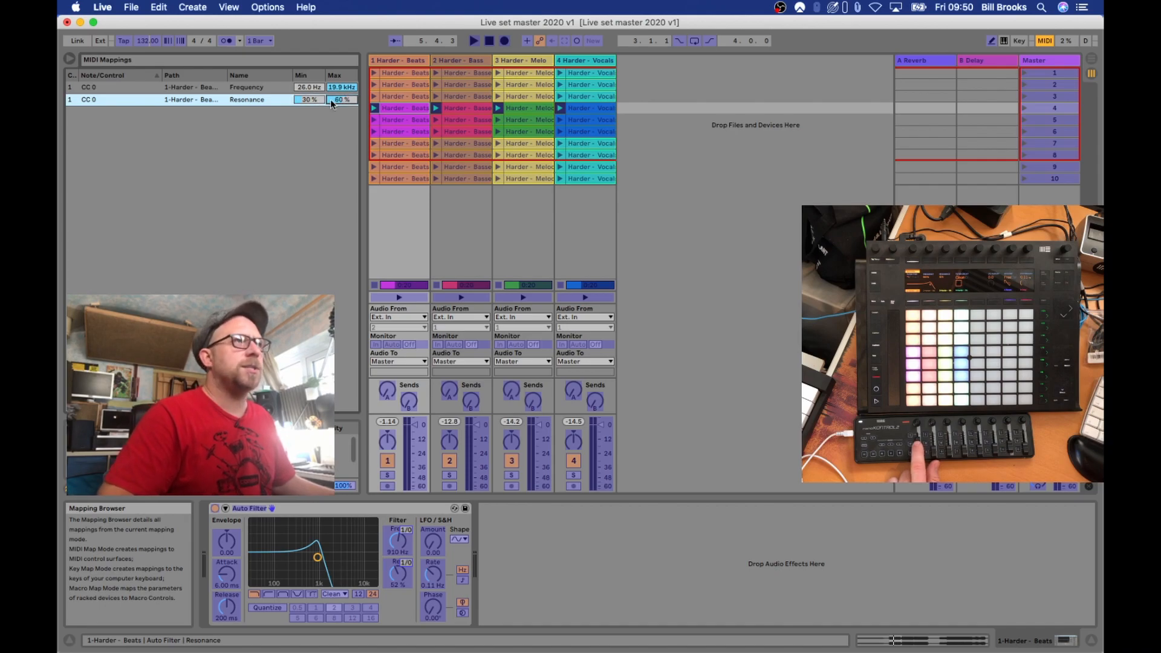
{"action": "key", "text": "super+m"}
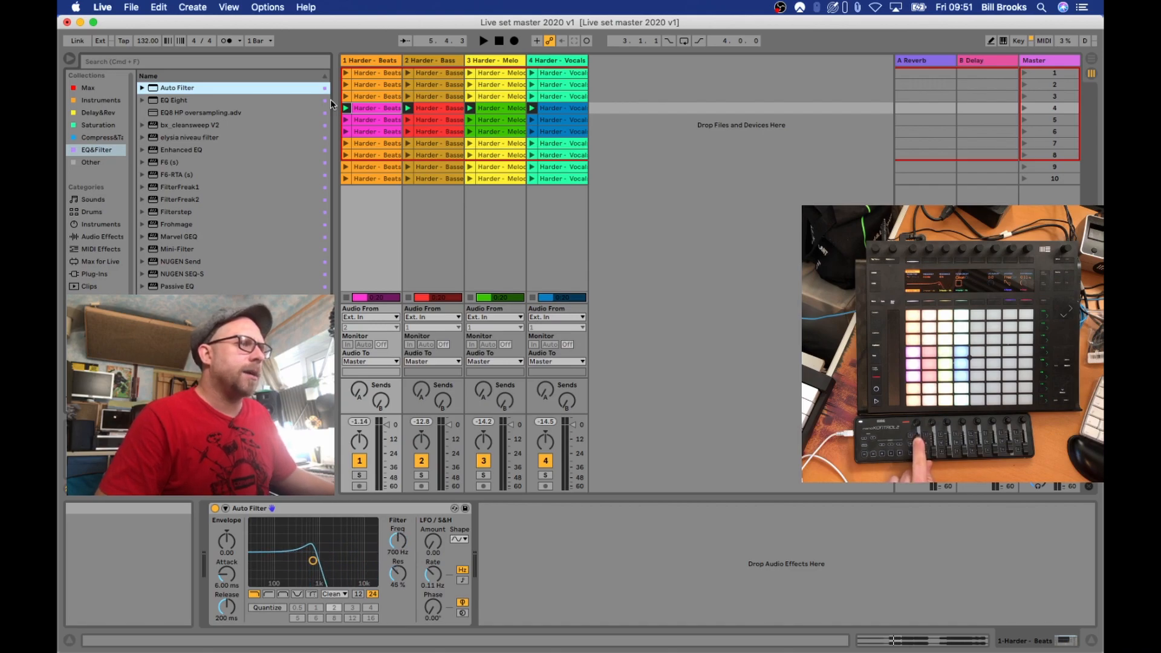
Set the resonance mapping's range to 20 % to 50 %
{"action": "key", "text": "super+m"}
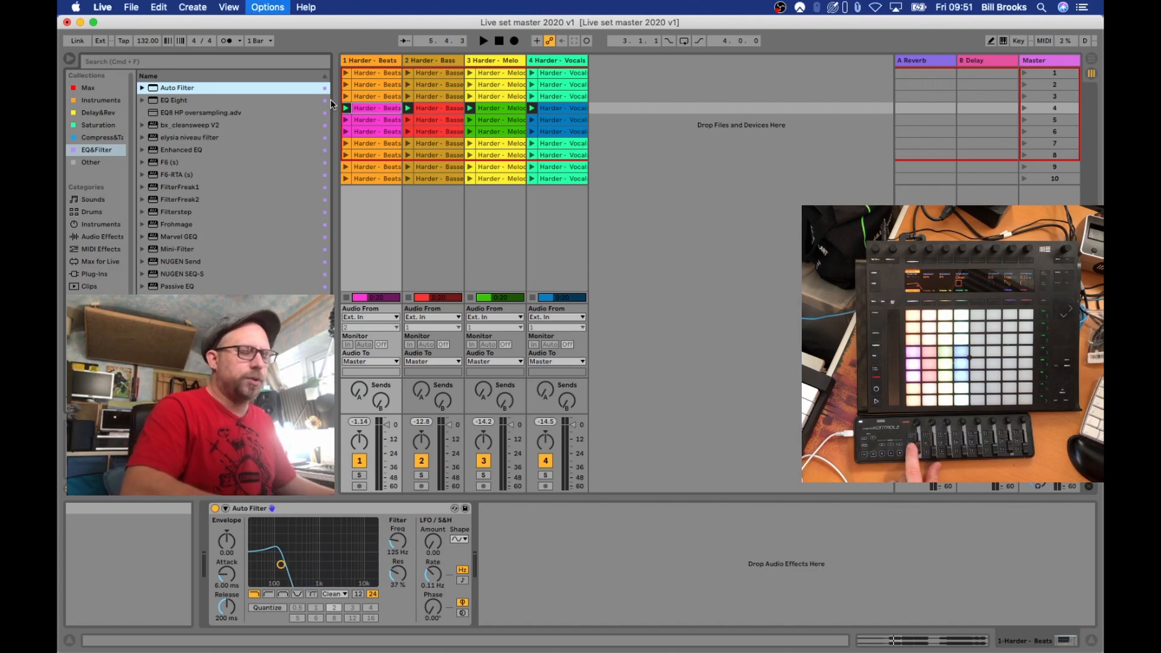
{"action": "left_click_drag", "start_coordinate": [310, 99], "coordinate": [310, 102]}
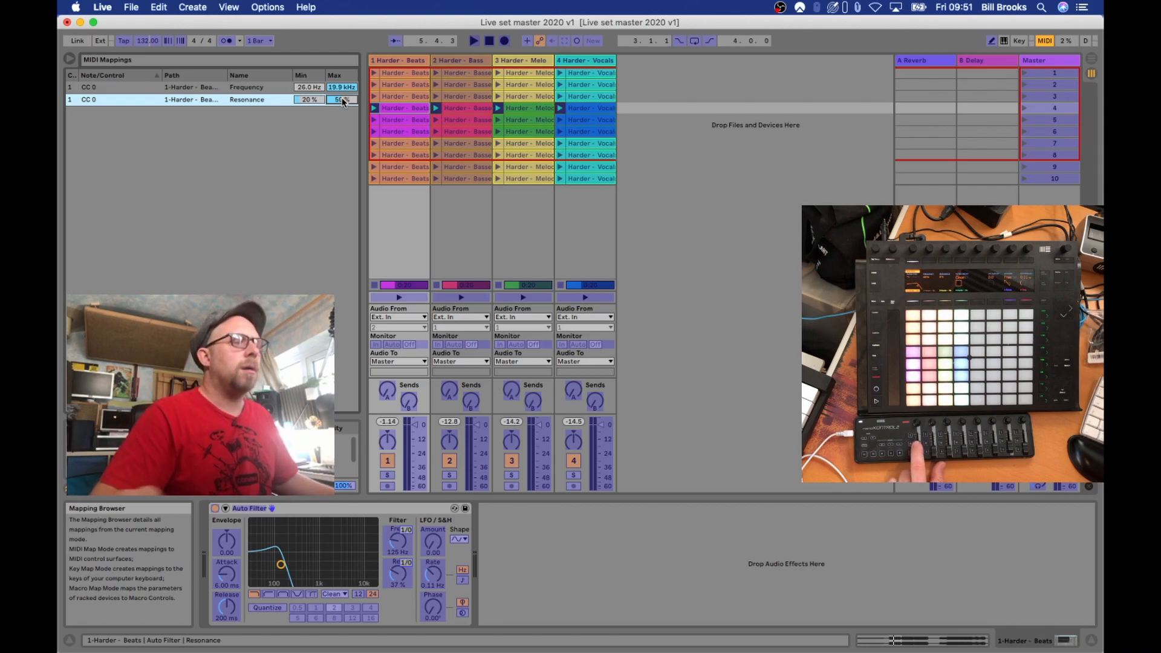
{"action": "key", "text": "super+m"}
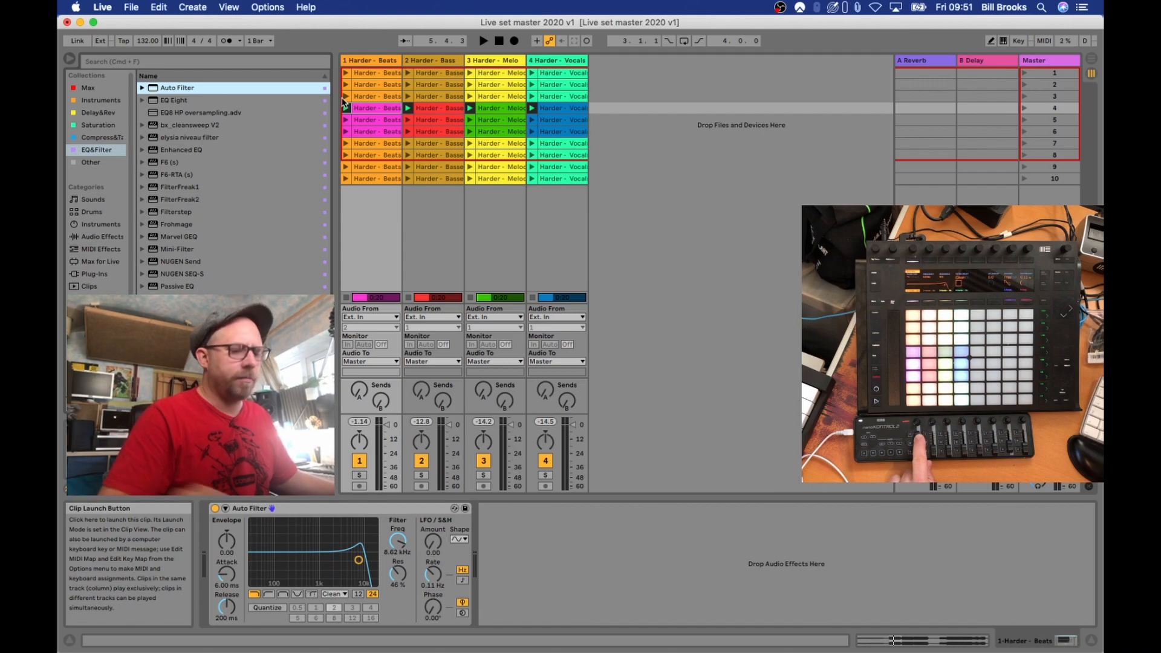
Set the resonance mapping's maximum to 40 % and leave MIDI mapping mode
{"action": "key", "text": "super+m"}
{"action": "left_click_drag", "start_coordinate": [343, 101], "coordinate": [342, 102]}
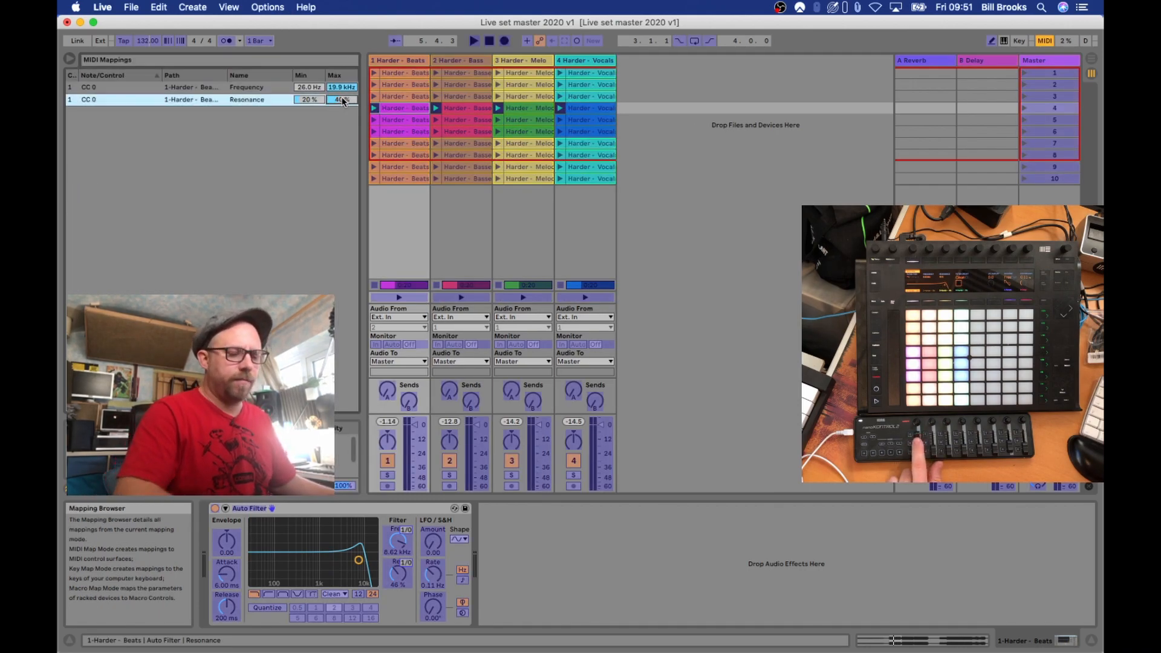
{"action": "key", "text": "super+m"}
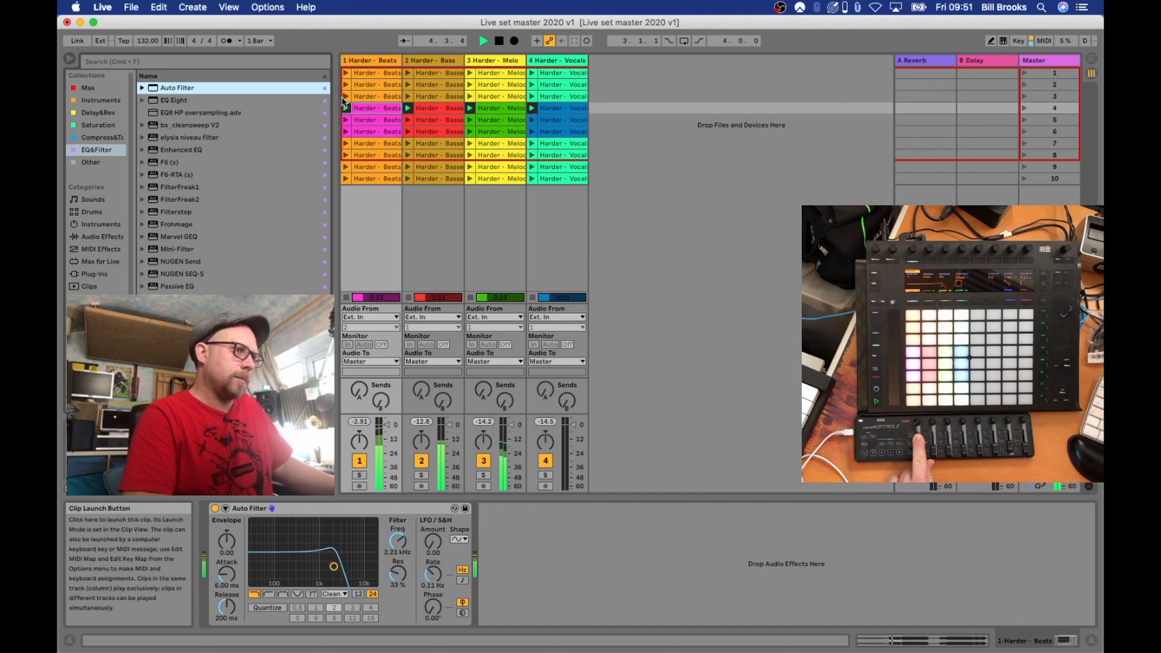
MIDI-map the Auto Filter's on/off switch to CC 64 and test it during playback
{"action": "key", "text": "space"}
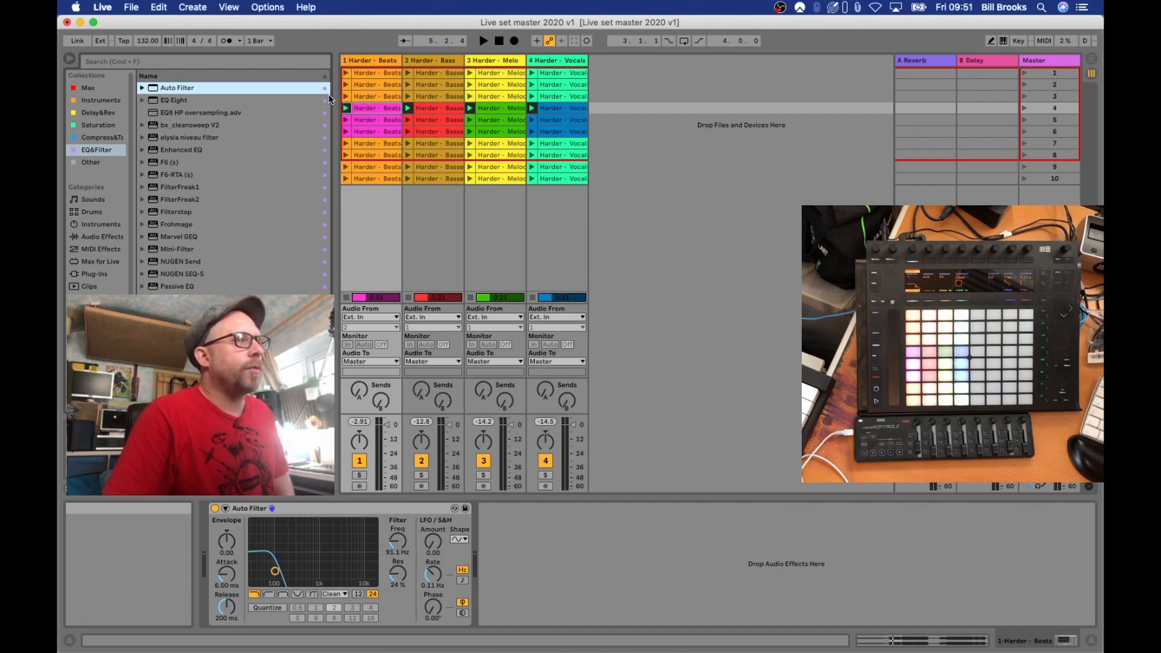
{"action": "right_click", "coordinate": [317, 510]}
{"action": "left_click", "coordinate": [307, 515]}
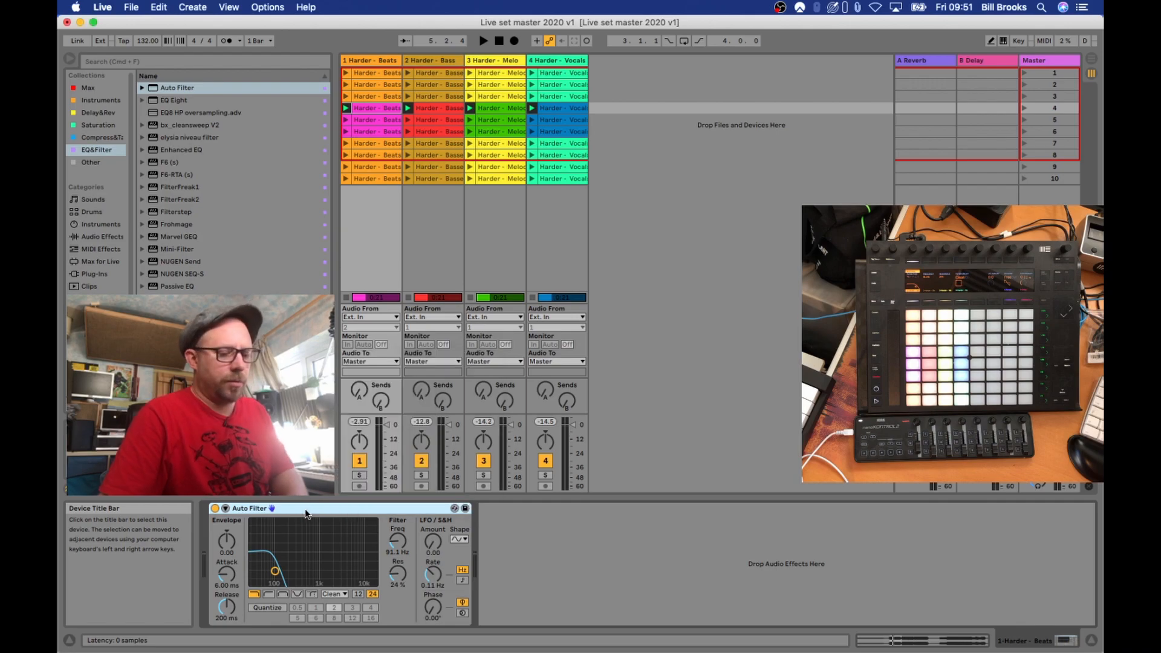
{"action": "key", "text": "super+m"}
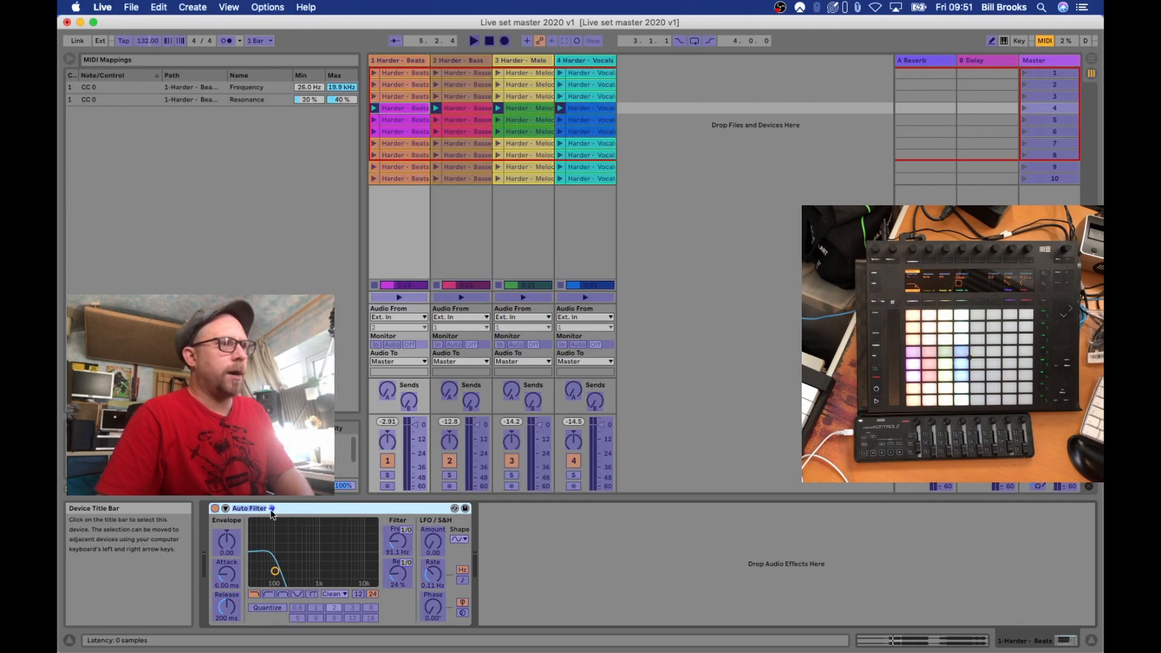
{"action": "left_click", "coordinate": [216, 509]}
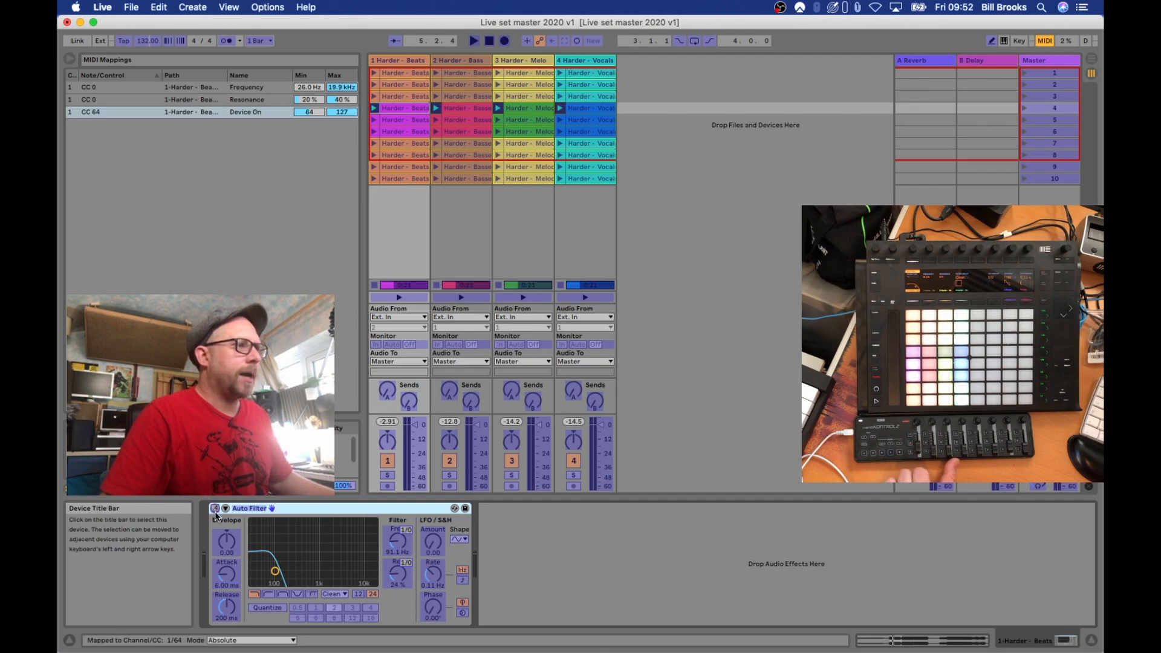
{"action": "key", "text": "super+m"}
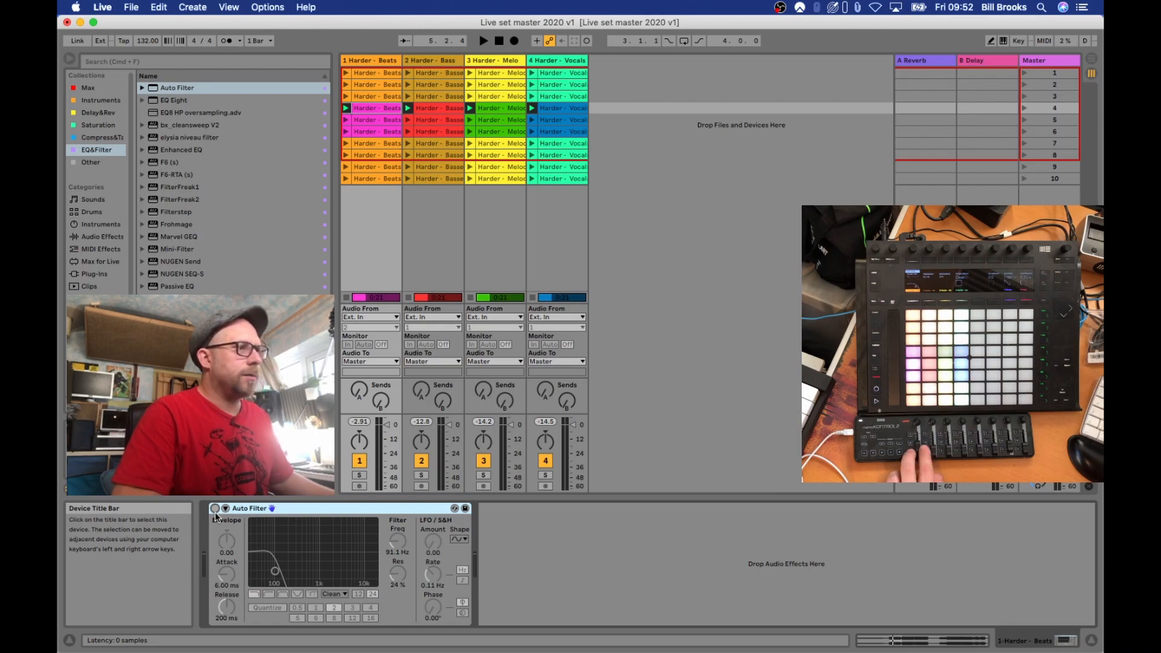
{"action": "key", "text": "space"}
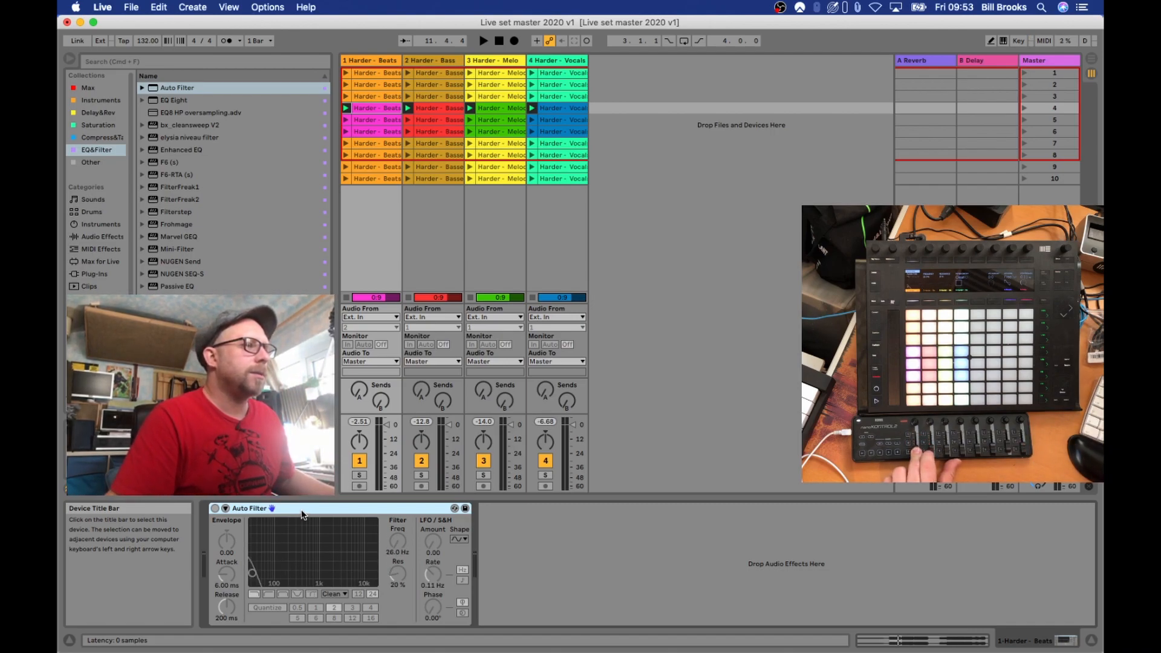
Duplicate the Auto Filter on the Beats track and set the copy's filter type to Highpass
{"action": "key", "text": "super+d"}
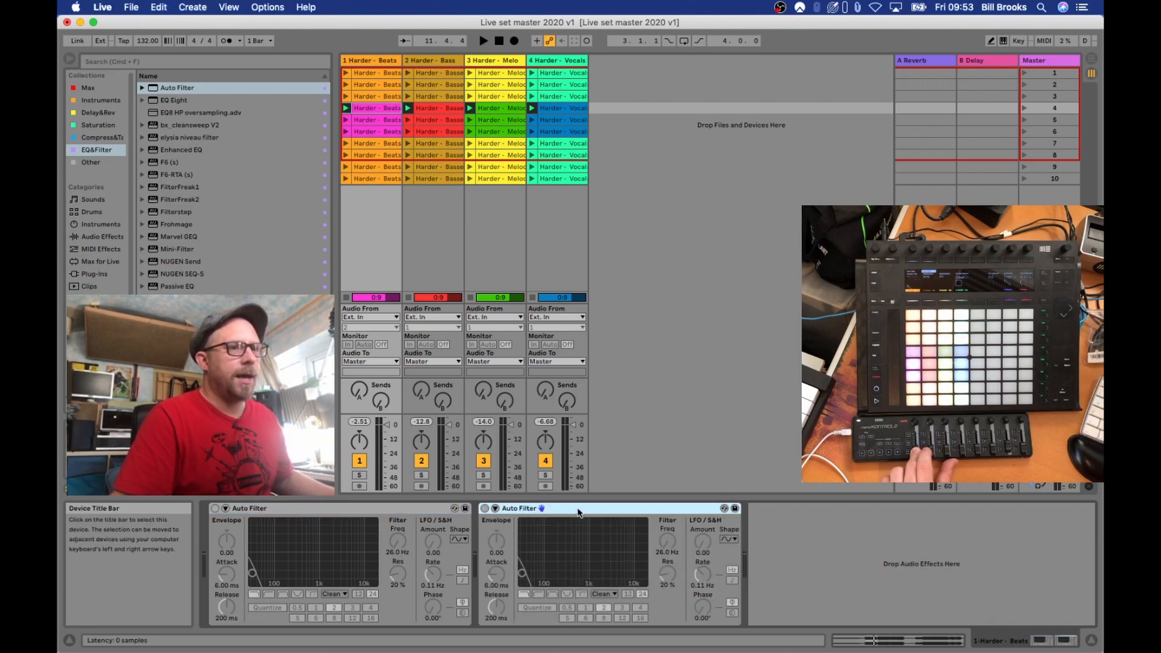
{"action": "left_click", "coordinate": [531, 596]}
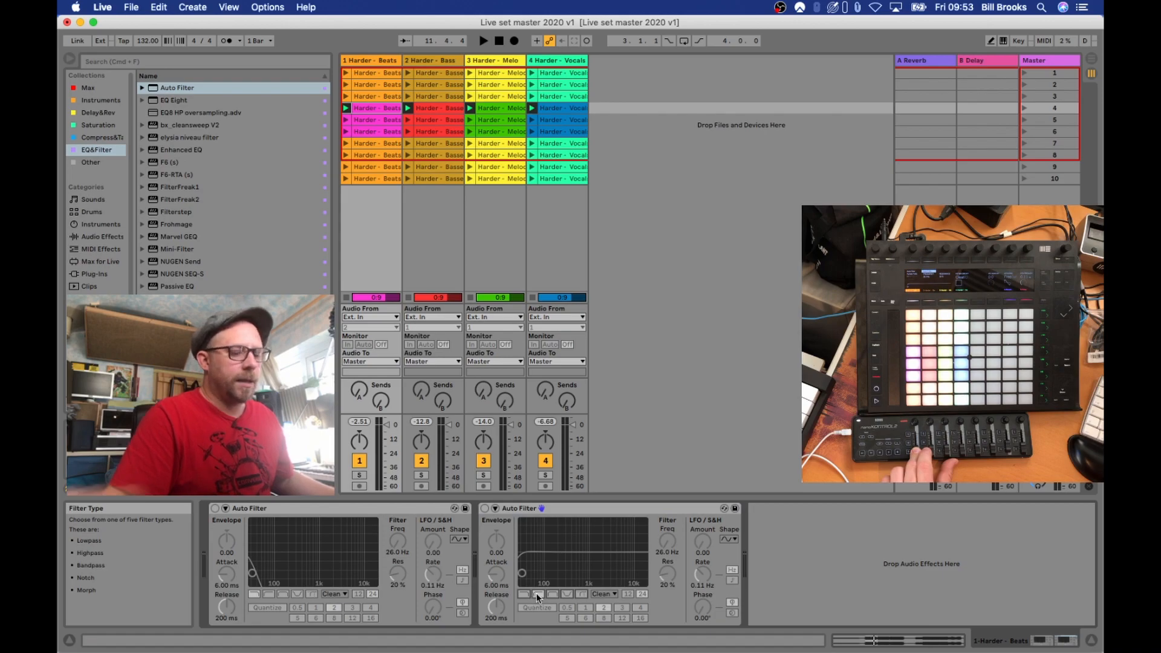
MIDI-map the highpass Auto Filter's frequency and resonance to CC 0 and its on/off switch to CC 32
{"action": "key", "text": "super+m"}
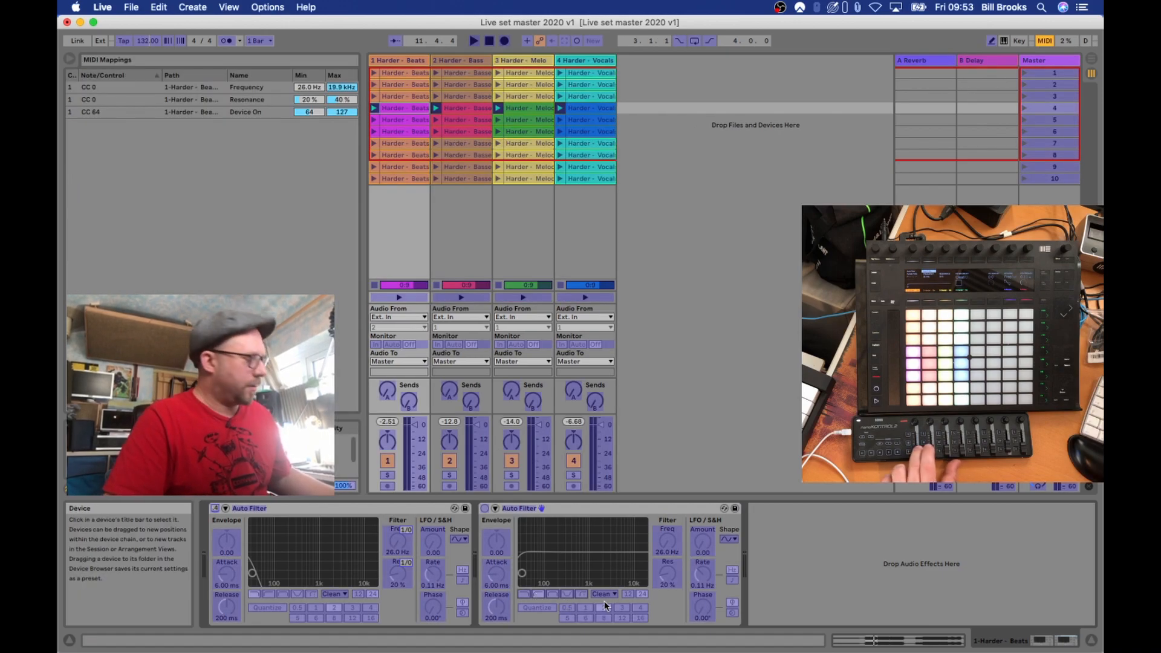
{"action": "left_click", "coordinate": [667, 541]}
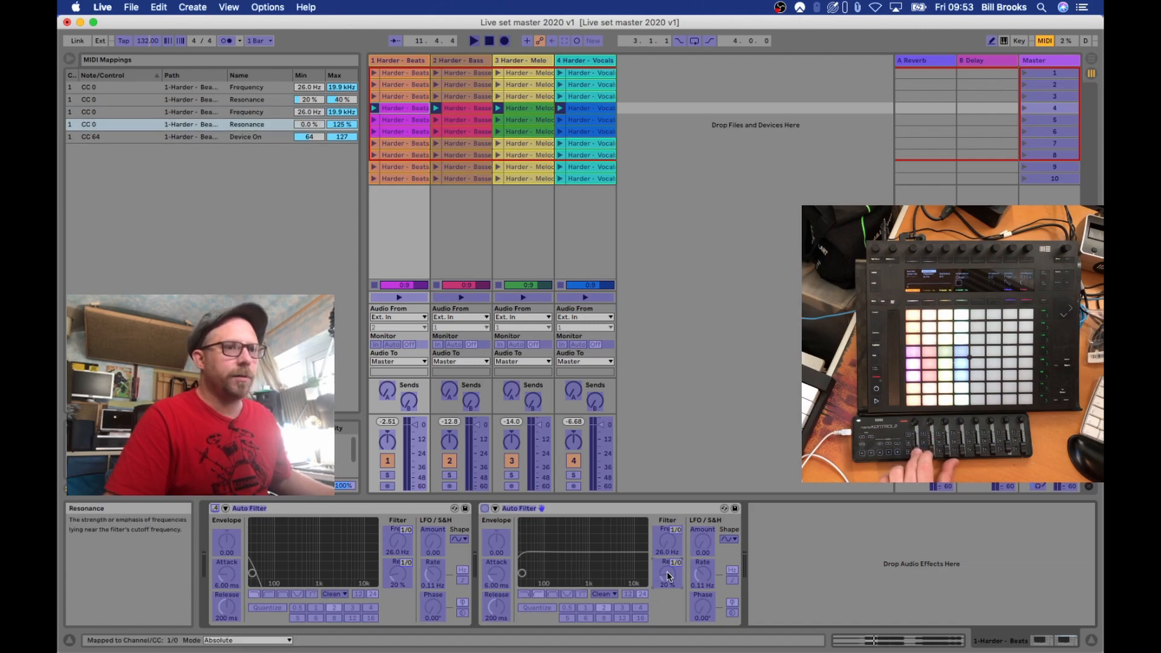
{"action": "left_click", "coordinate": [484, 510]}
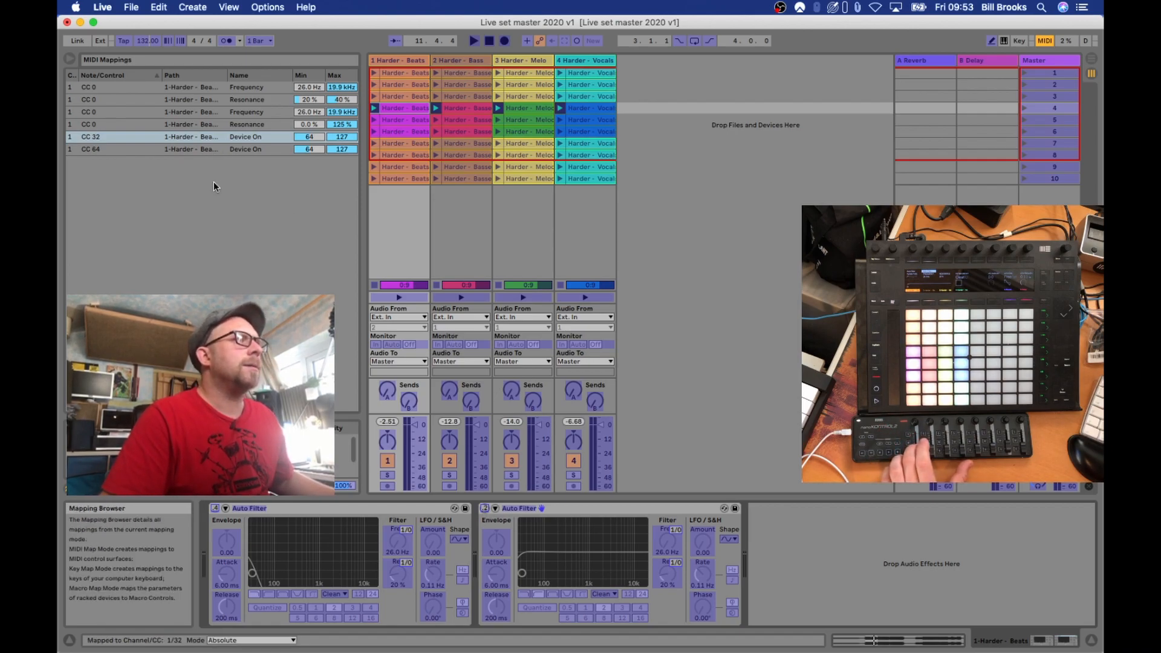
Set the highpass filter's resonance mapping range to 20 % to 40 % and test the filter outside MIDI mapping mode
{"action": "left_click", "coordinate": [246, 125]}
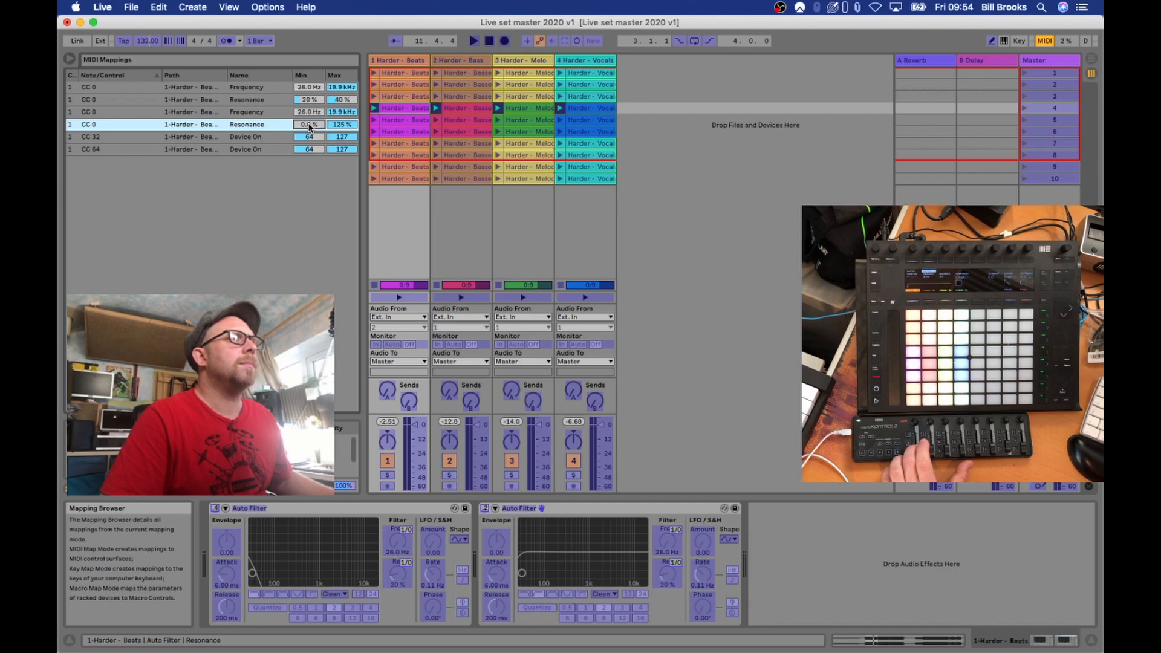
{"action": "type", "text": "20"}
{"action": "key", "text": "Return"}
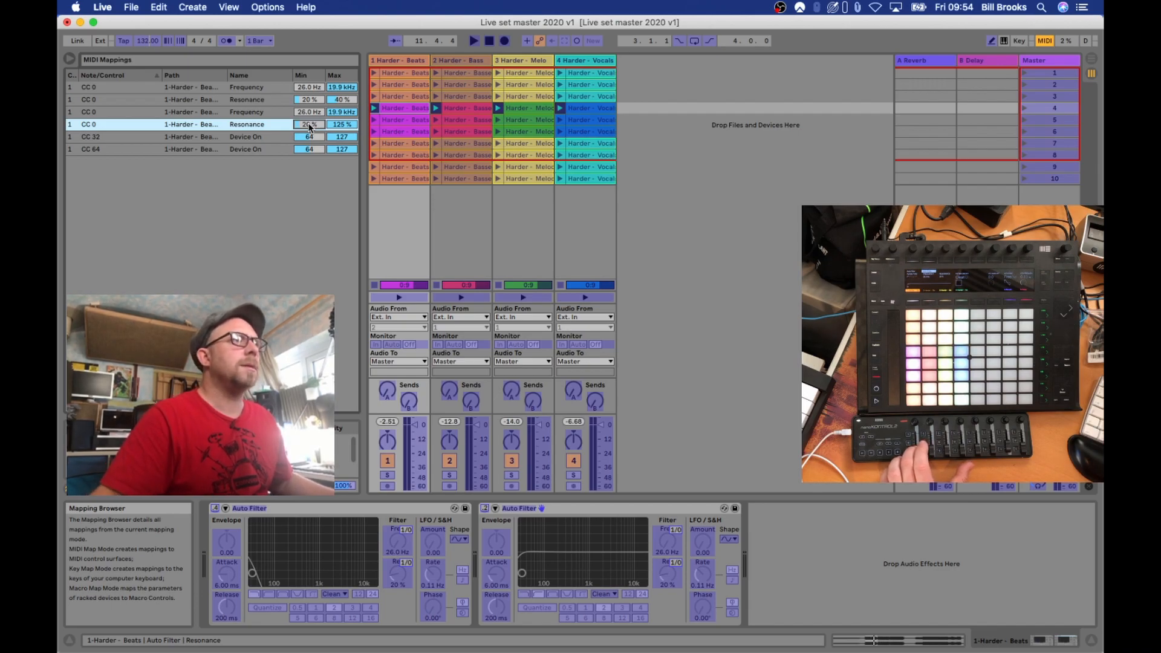
{"action": "type", "text": "40"}
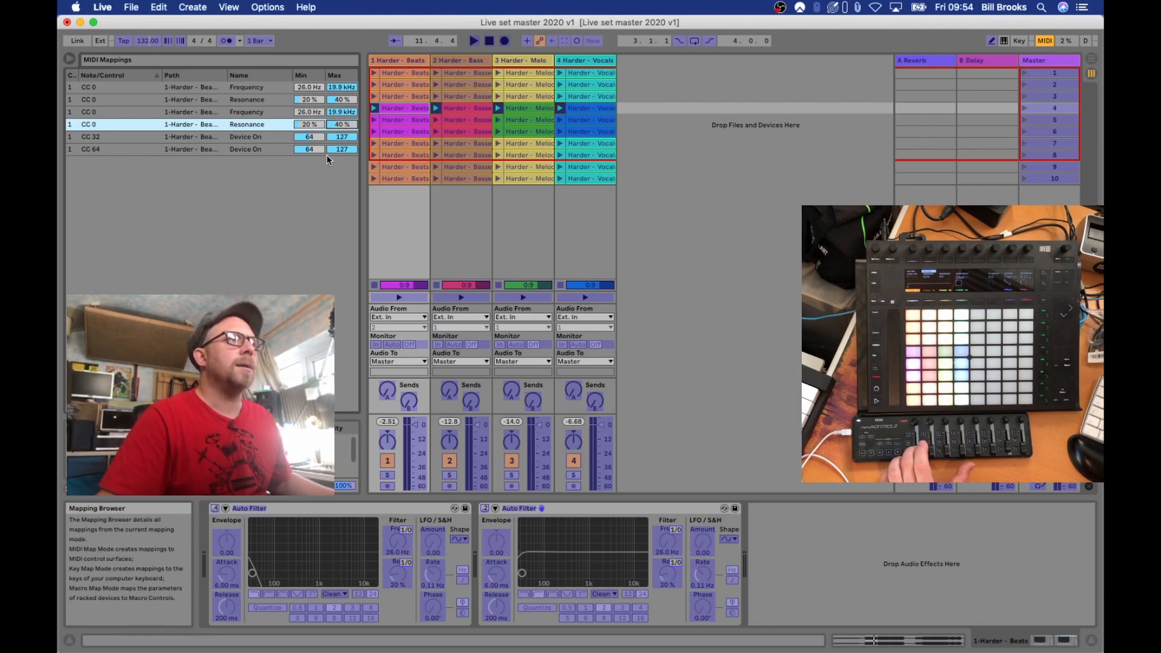
{"action": "key", "text": "super+m"}
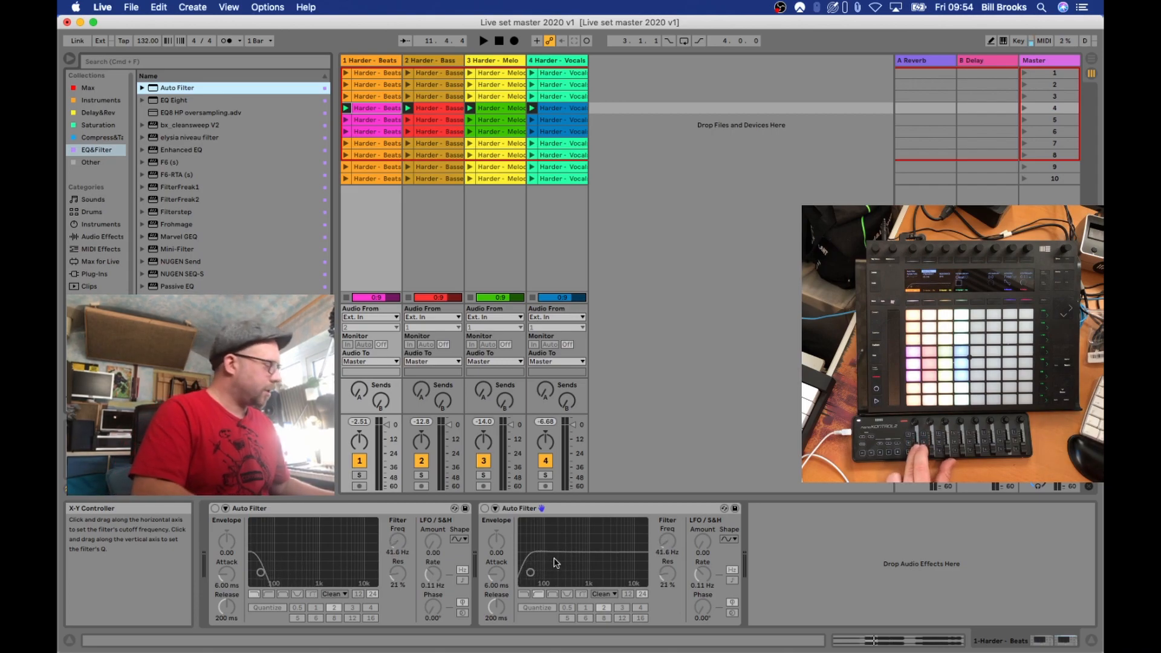
{"action": "key", "text": "space"}
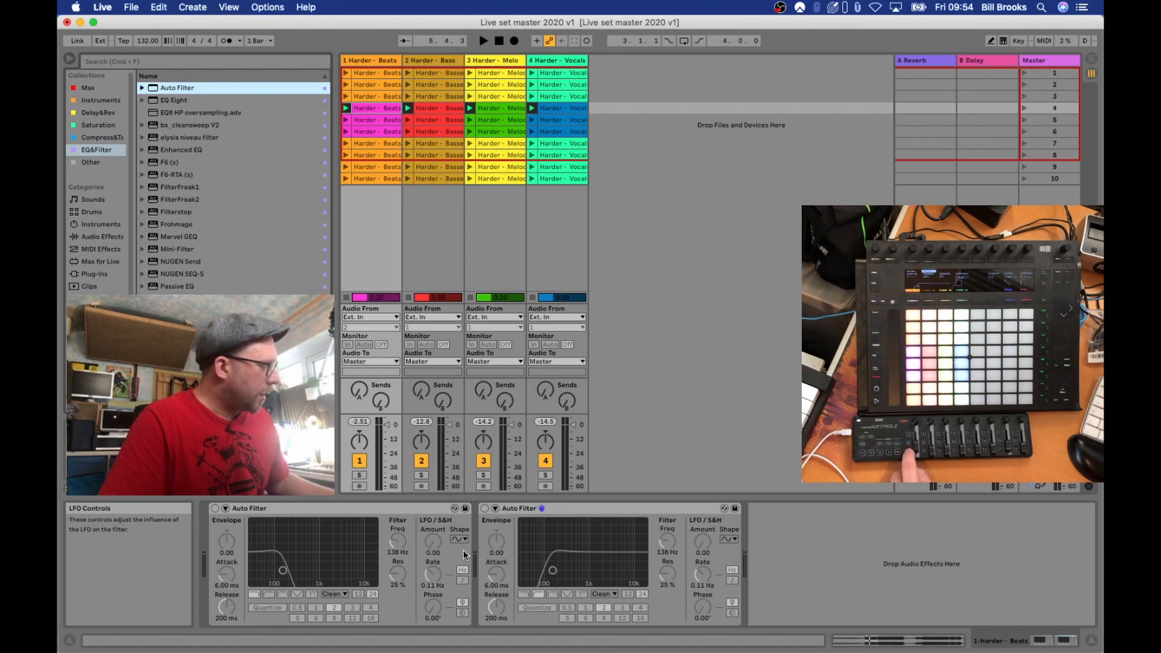
Duplicate the lowpass Auto Filter and set the copy's filter type to Bandpass
{"action": "left_click", "coordinate": [448, 512]}
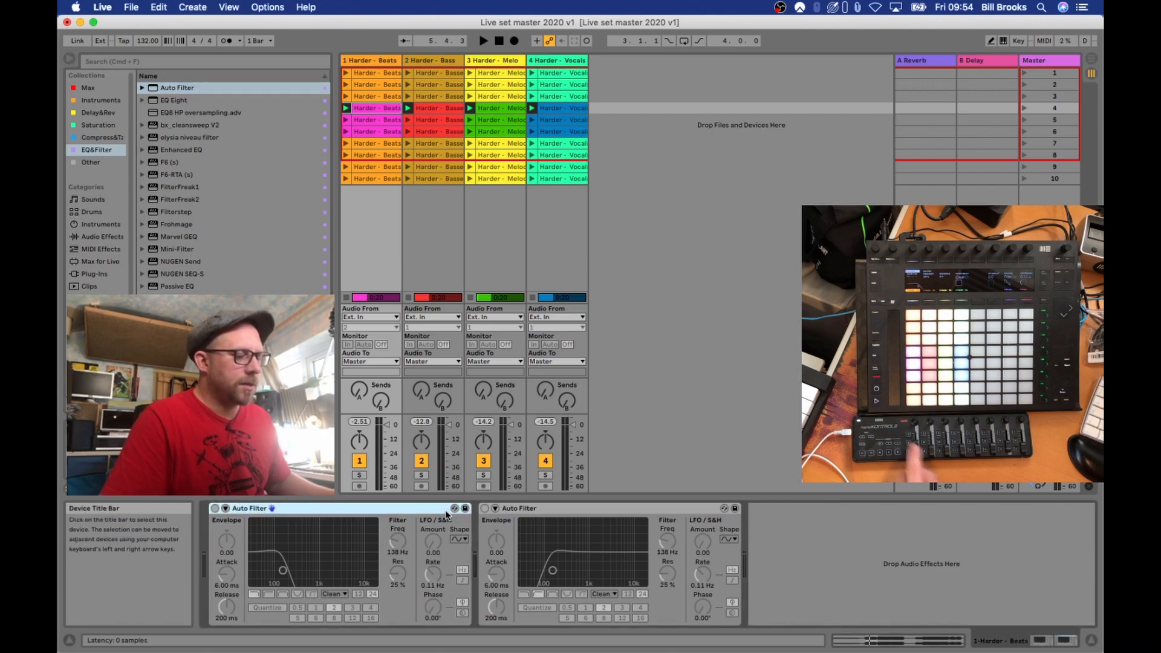
{"action": "key", "text": "super+d"}
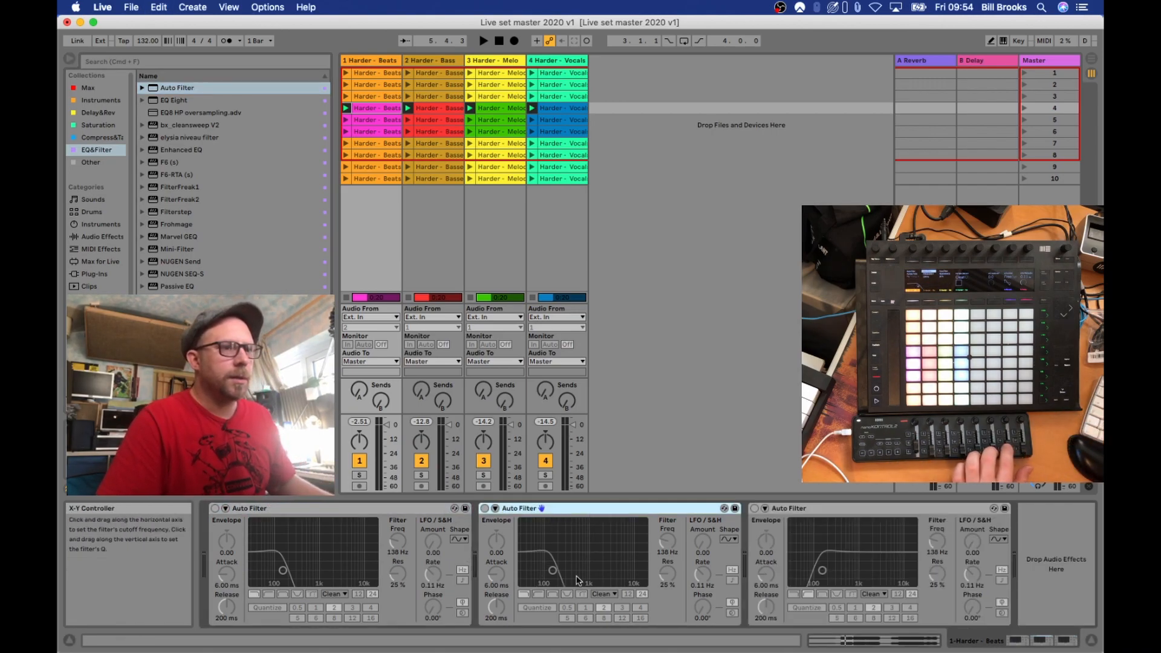
{"action": "left_click", "coordinate": [552, 594]}
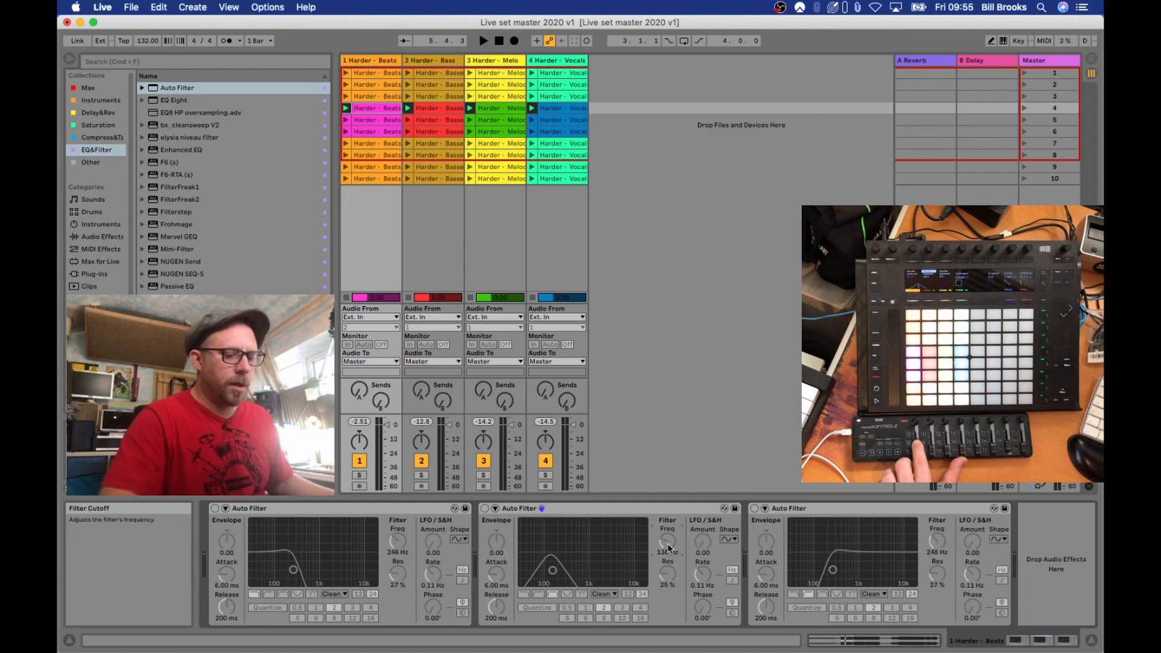
MIDI-map the bandpass Auto Filter's frequency to CC 0 and its on/off switch to CC 48, and test it during playback
{"action": "key", "text": "super+m"}
{"action": "left_click", "coordinate": [668, 542]}
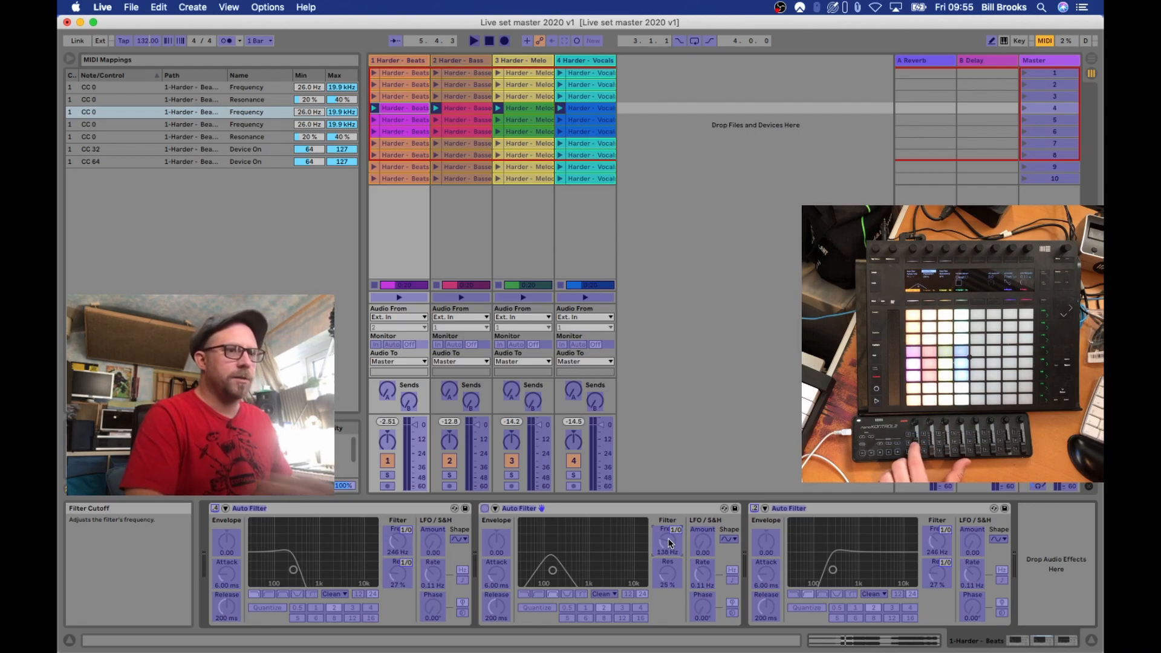
{"action": "left_click", "coordinate": [486, 510]}
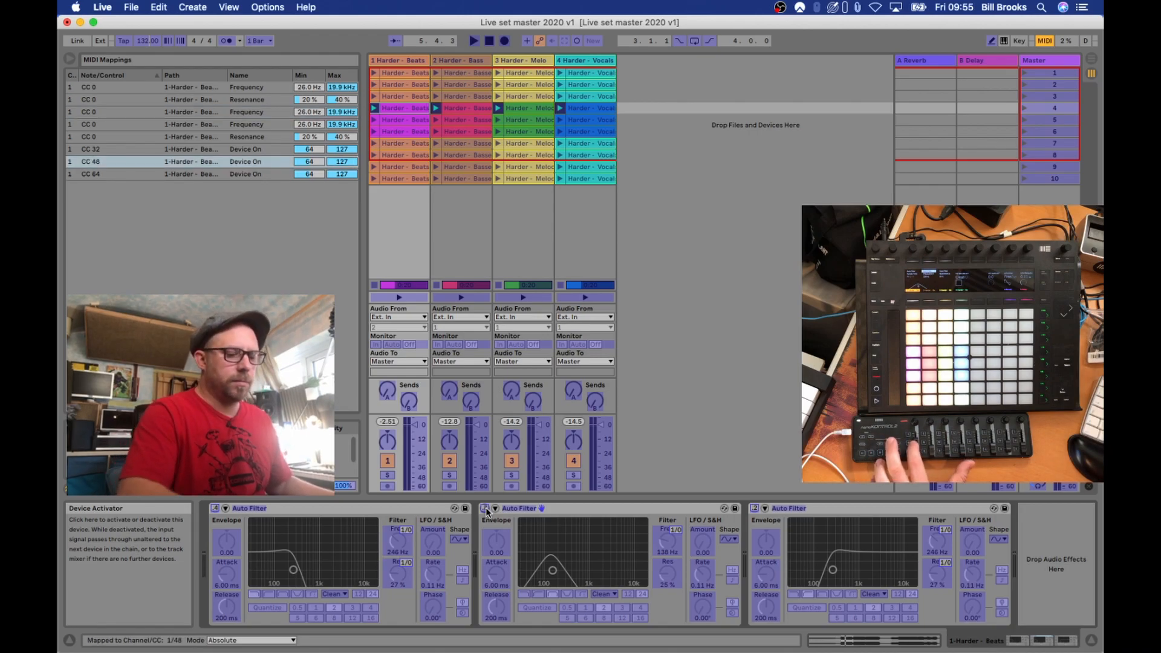
{"action": "key", "text": "super+m"}
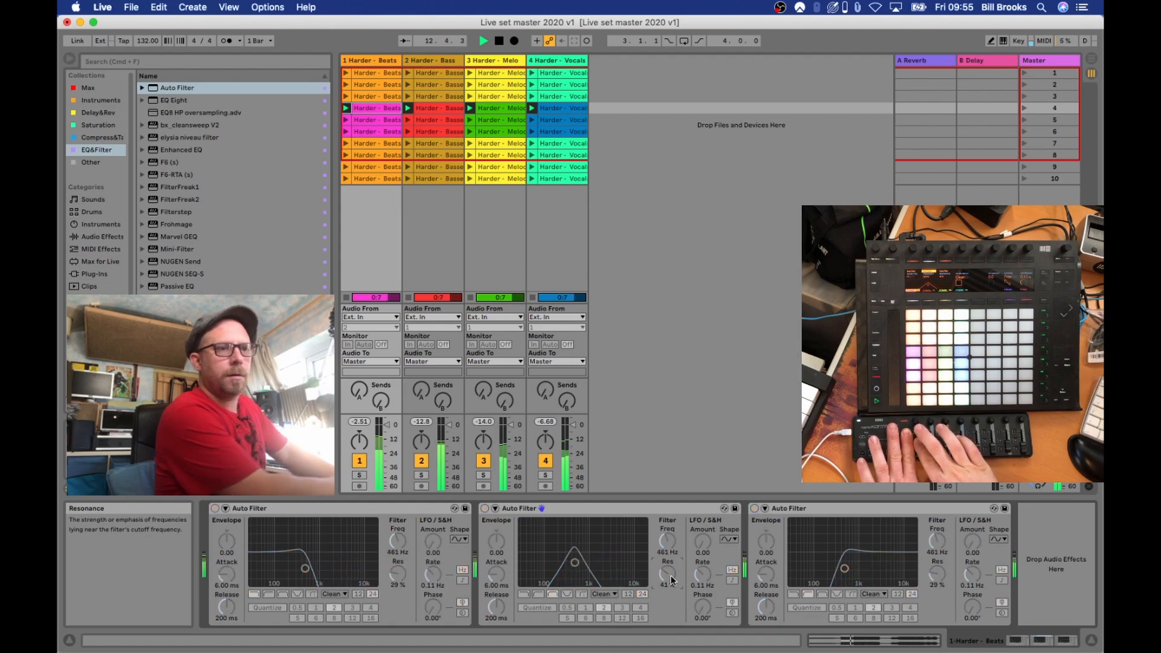
{"action": "key", "text": "space"}
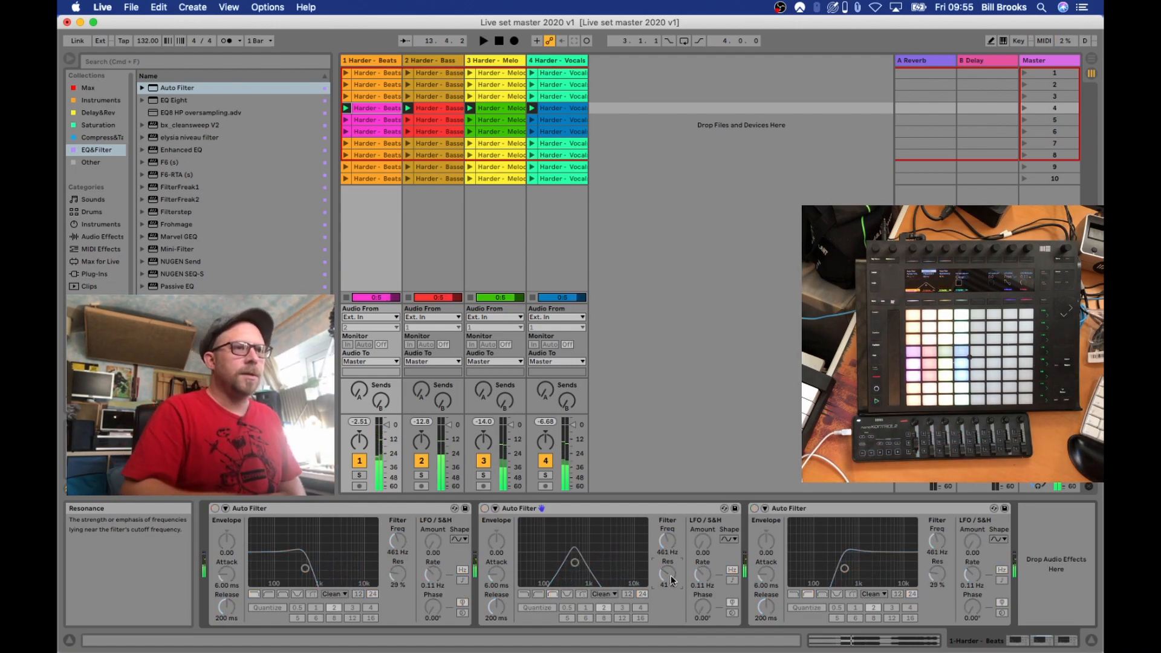